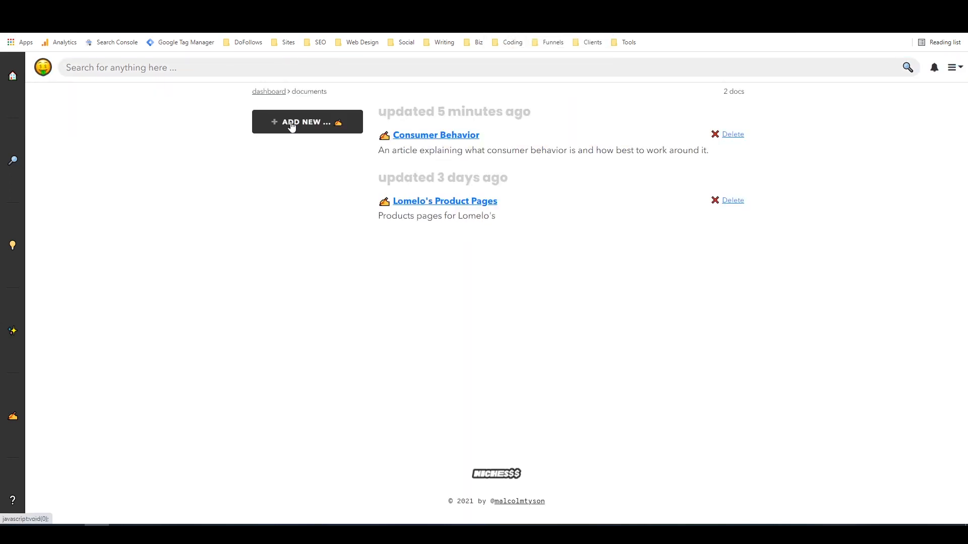
# Step: Start a new document and name it "how to lose weight by walking"
pyautogui.click(291, 123)
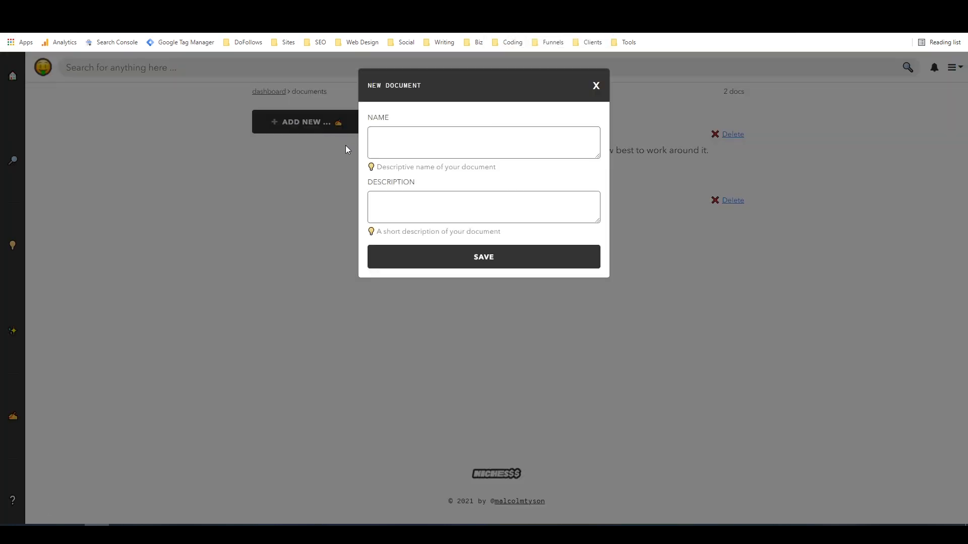
pyautogui.click(431, 143)
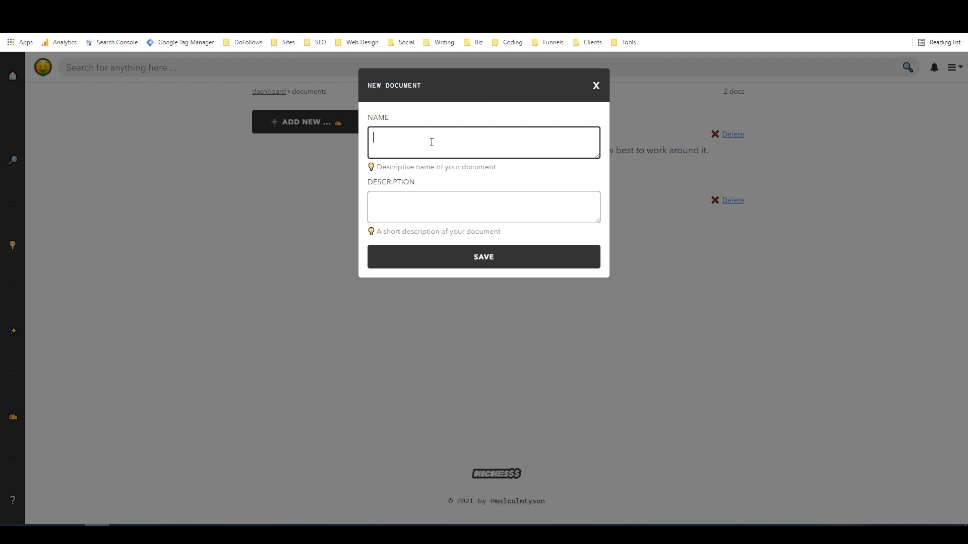
pyautogui.write('lose weight by walking')
pyautogui.click(374, 140)
pyautogui.write('how to')
# Step: Enter the description "An article about how to lose weight and stay healthy by walking more." and save the new document
pyautogui.click(401, 205)
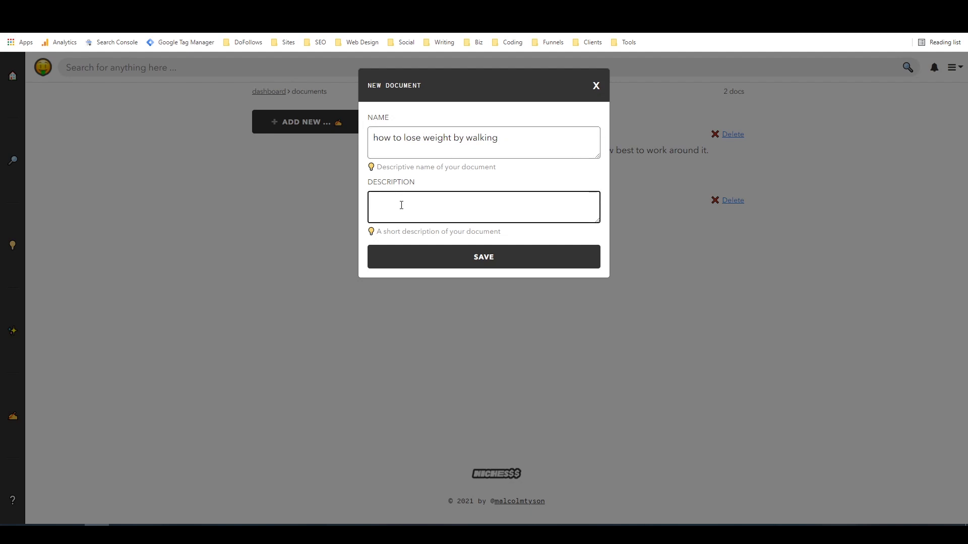
pyautogui.write('An article about how to lose weight')
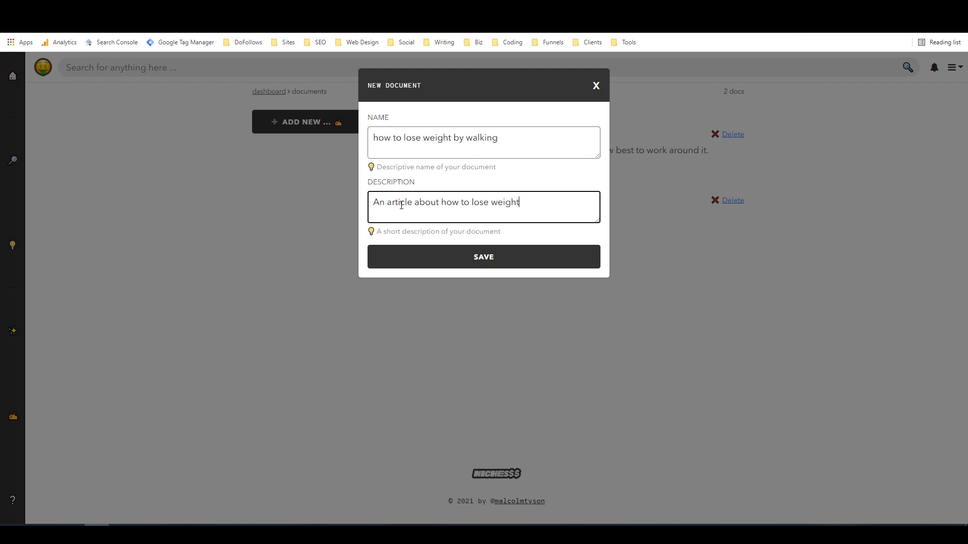
pyautogui.write(' and stay healthy by walking more.')
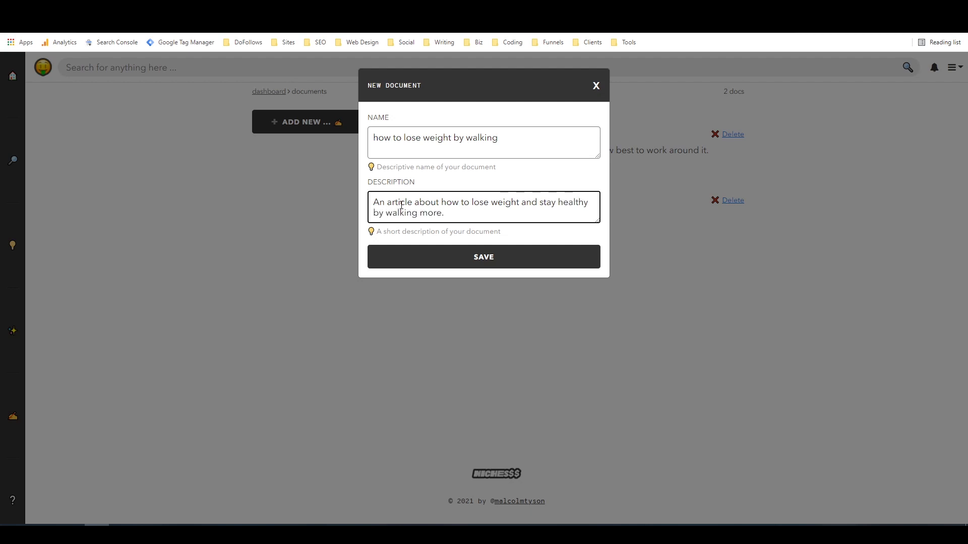
pyautogui.click(437, 260)
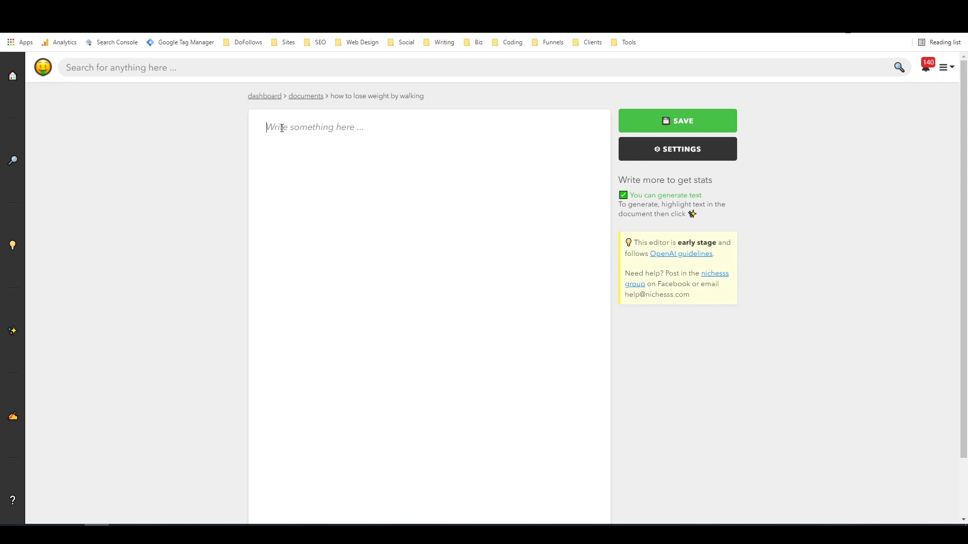
# Step: Write "how to lose weight by walking" as the first line of the document
pyautogui.write('lose weight by walking')
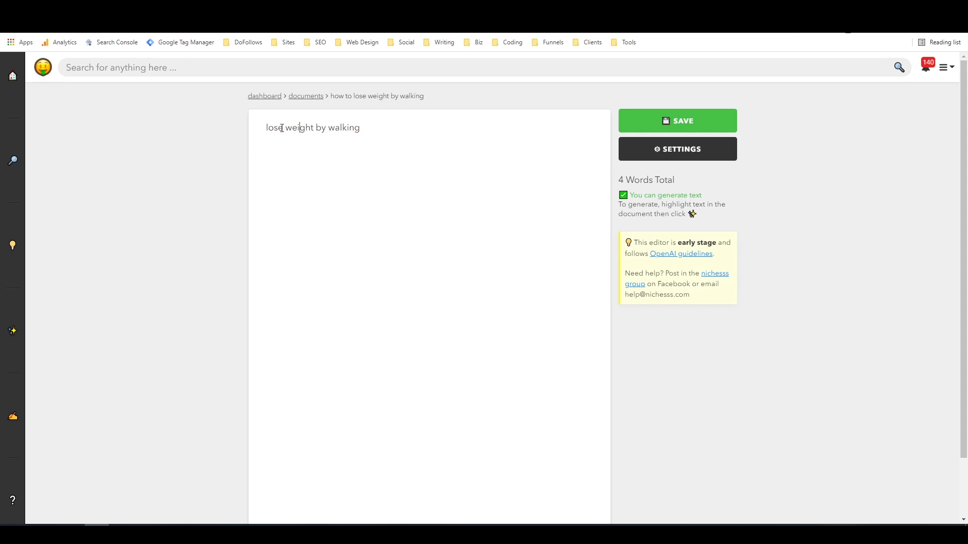
pyautogui.write('how to')
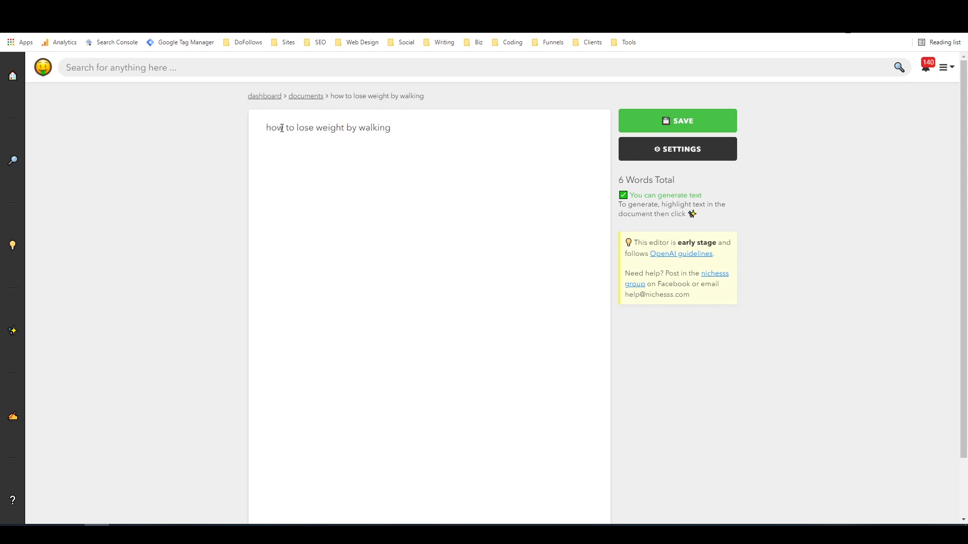
# Step: Try to continue the line with the Autocomplete - Generic text generator, and delete the text it adds
pyautogui.moveTo(399, 131); pyautogui.dragTo(266, 128)
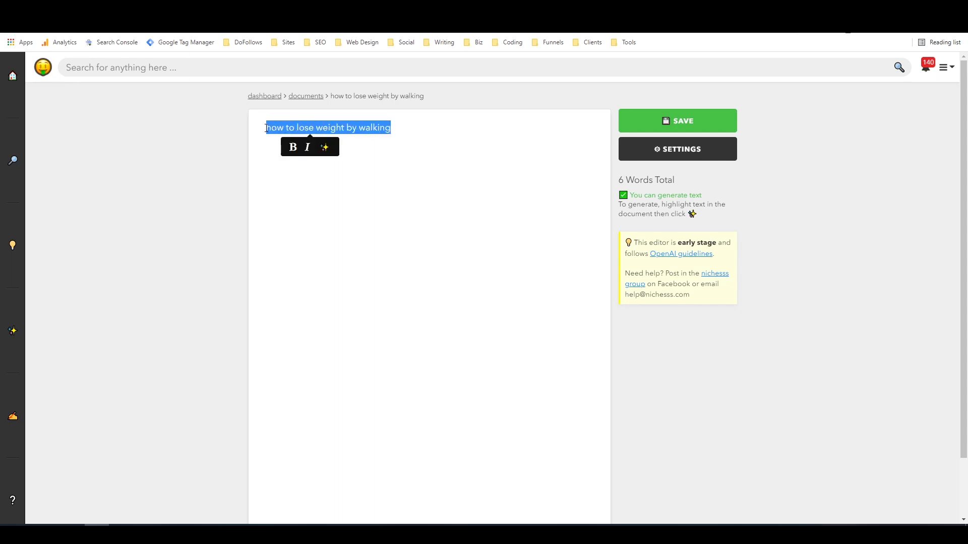
pyautogui.click(326, 147)
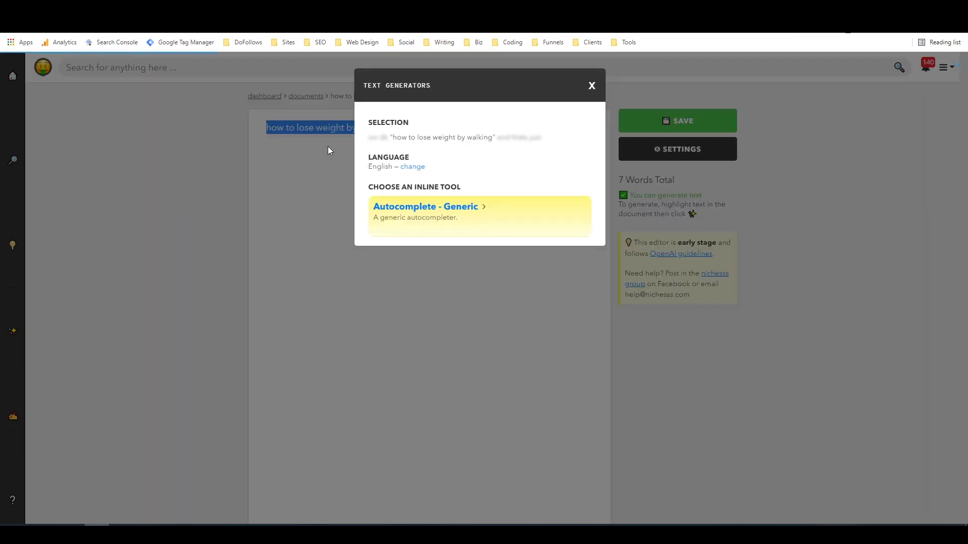
pyautogui.click(450, 211)
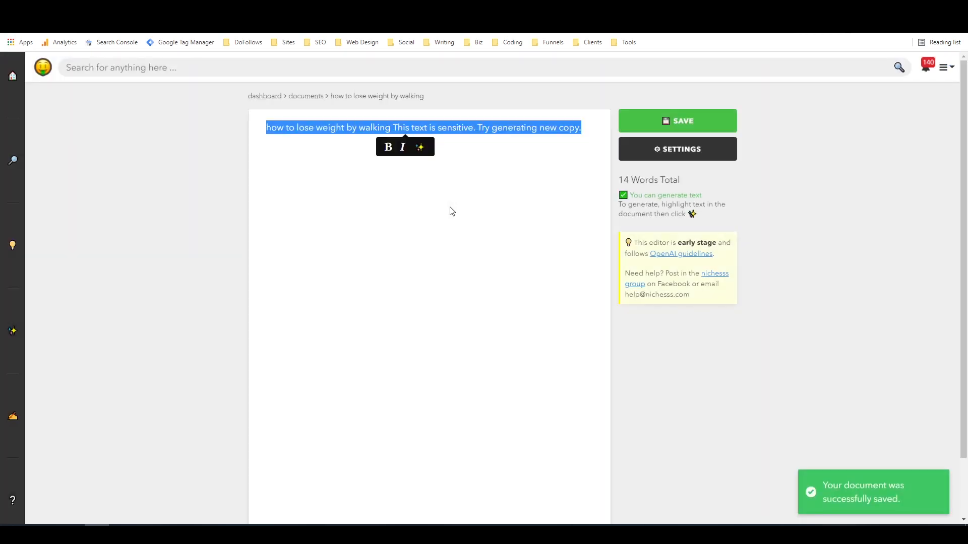
pyautogui.click(451, 130)
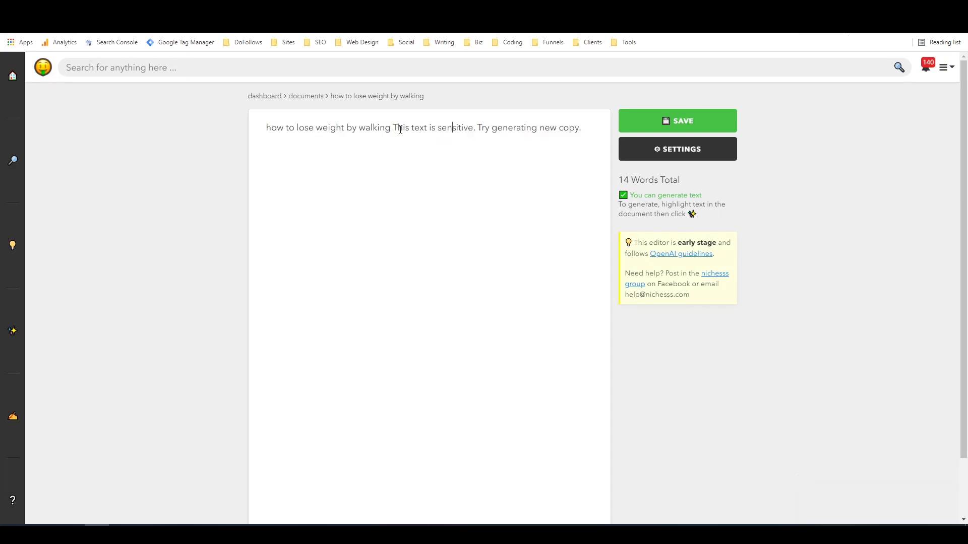
pyautogui.moveTo(394, 129); pyautogui.dragTo(587, 132)
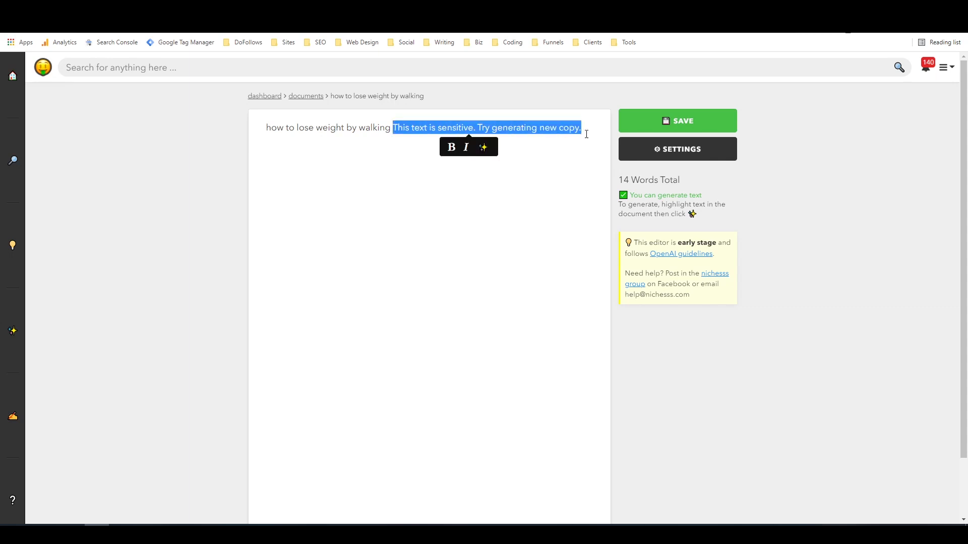
pyautogui.press('BackSpace')
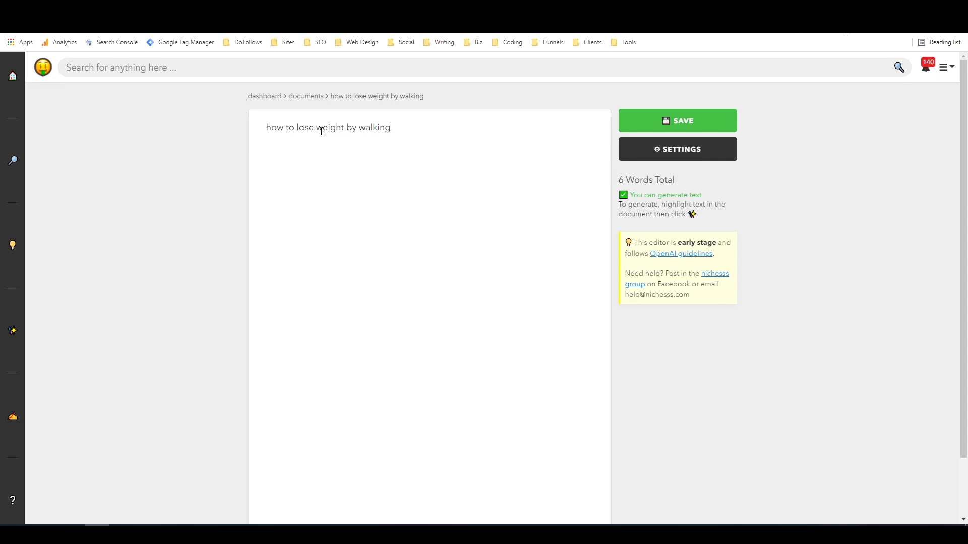
# Step: Retry Autocomplete - Generic on "how to lose weight by walking" and remove the newly inserted text again
pyautogui.moveTo(267, 128); pyautogui.dragTo(390, 126)
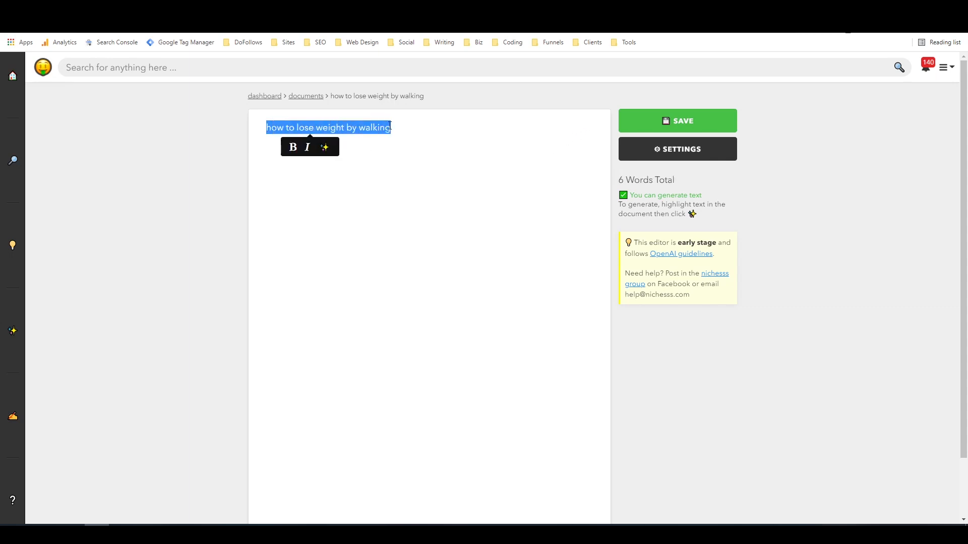
pyautogui.click(325, 146)
pyautogui.click(398, 211)
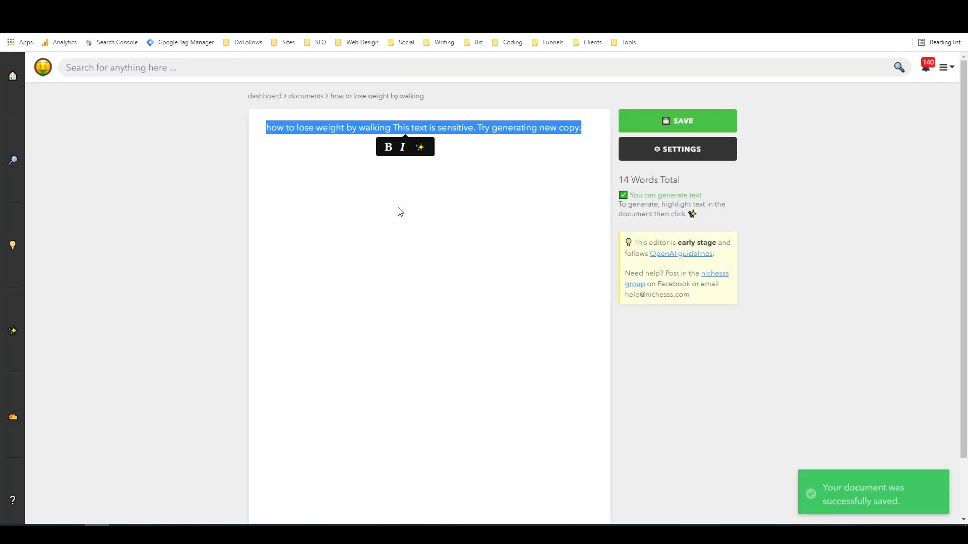
pyautogui.click(410, 127)
pyautogui.moveTo(394, 128); pyautogui.dragTo(601, 142)
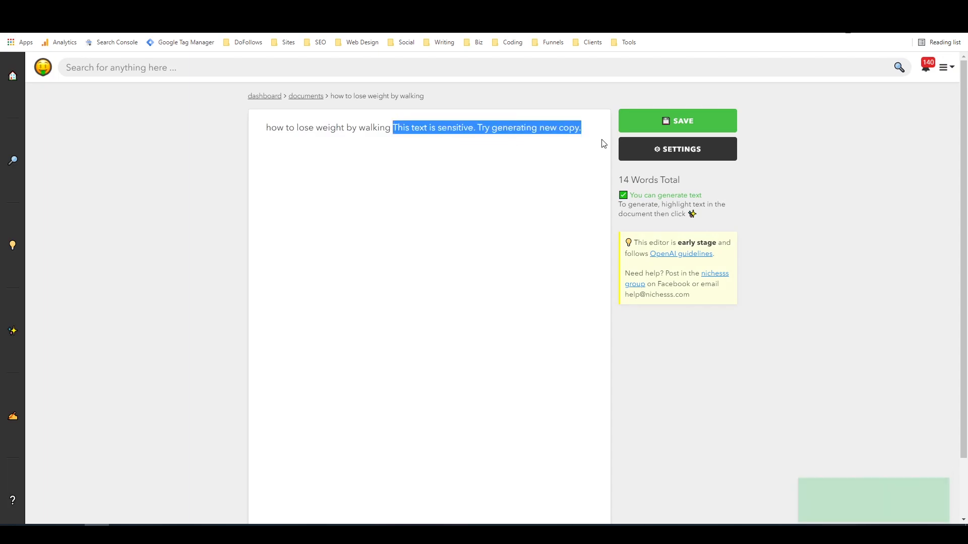
pyautogui.press('BackSpace')
pyautogui.press('BackSpace')
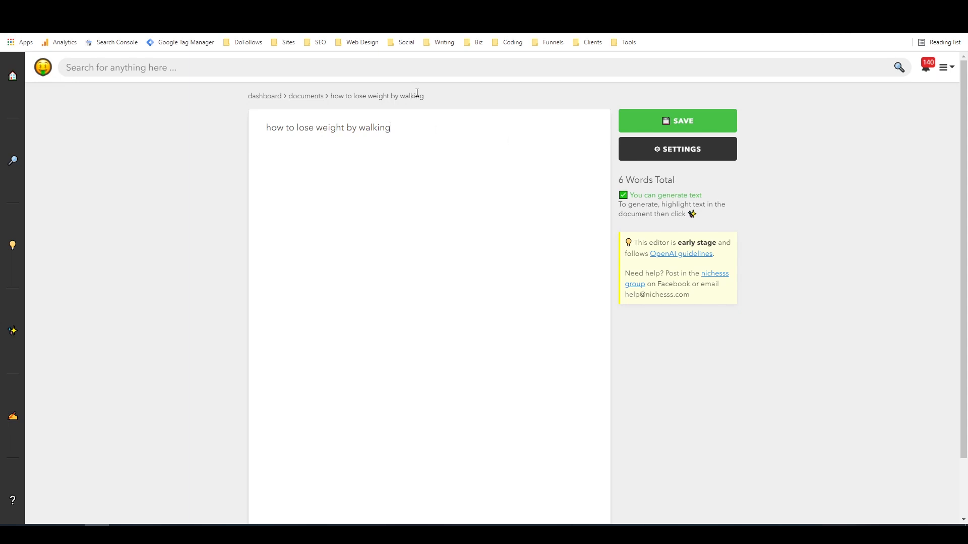
# Step: Copy the line "how to lose weight by walking" and open the Blogs tool from the dashboard
pyautogui.moveTo(401, 128); pyautogui.dragTo(261, 127)
pyautogui.hotkey('ctrl', 'c')
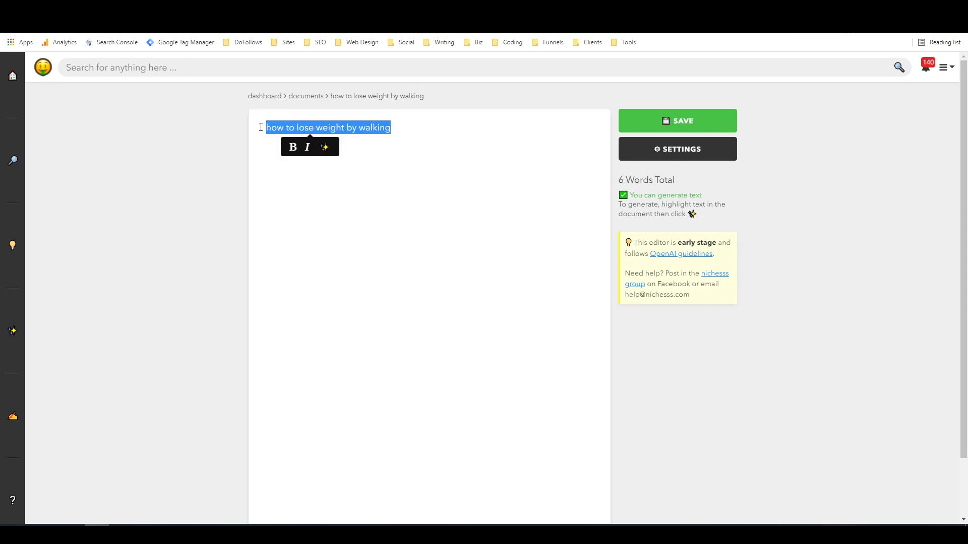
pyautogui.click(376, 147)
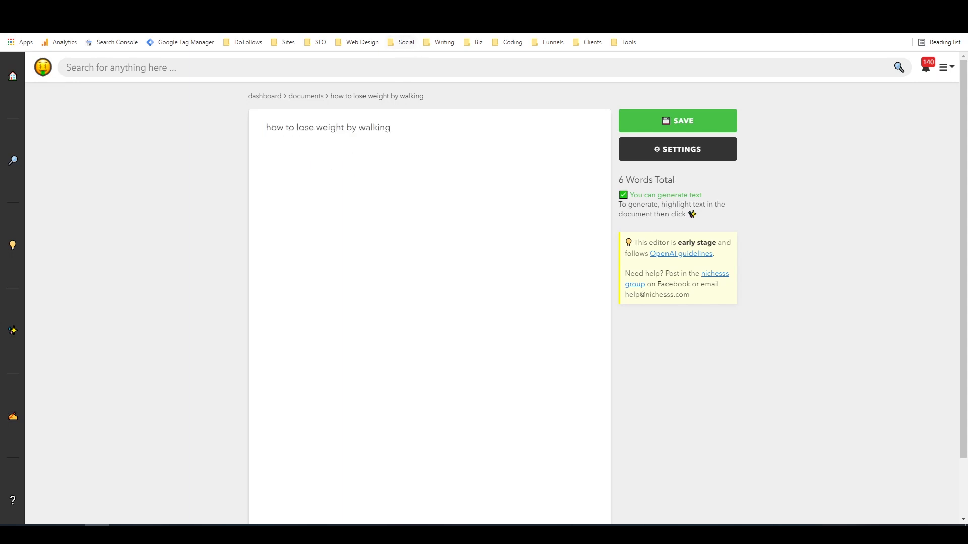
pyautogui.click(424, 9)
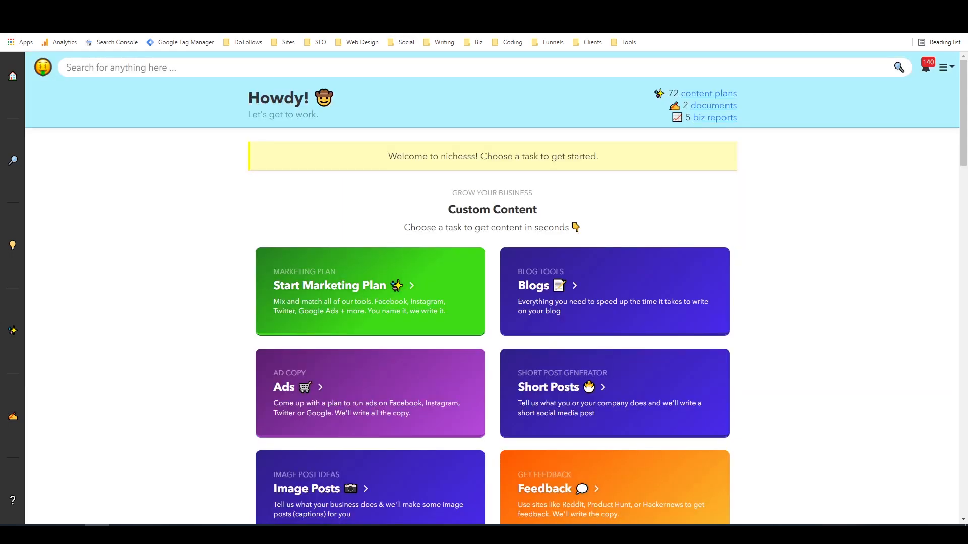
pyautogui.click(604, 282)
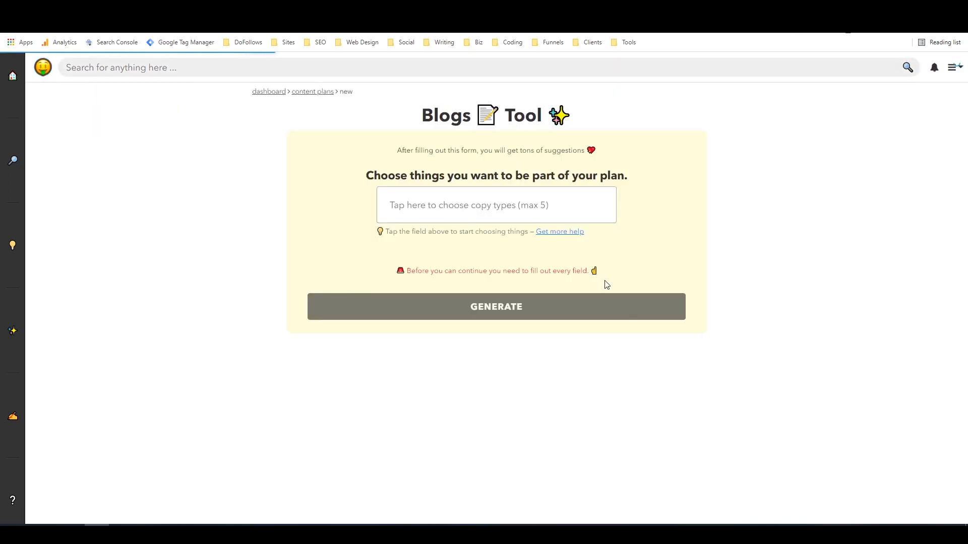
# Step: Choose Blog Post - Title Generator, Blog Post Outline and Blog Post Intro as the plan's copy types
pyautogui.click(523, 215)
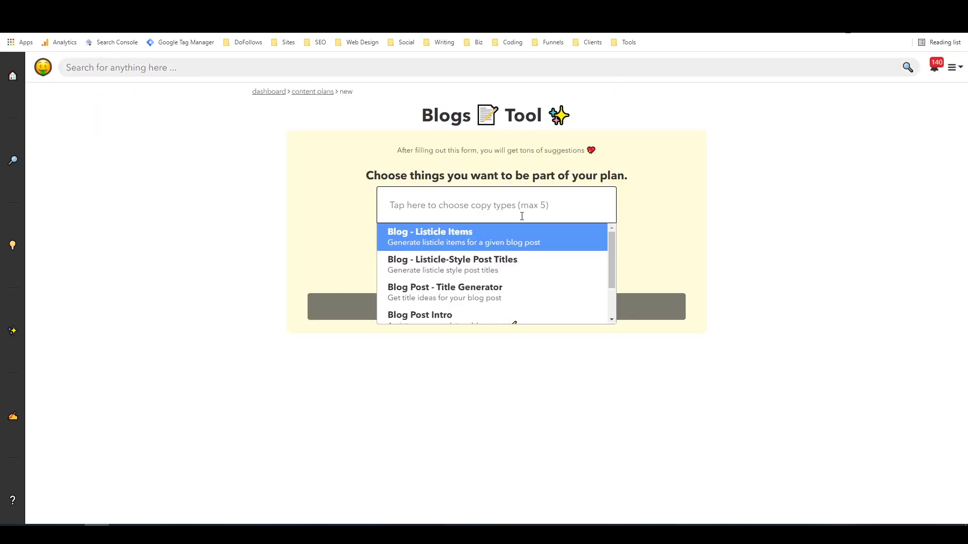
pyautogui.click(497, 297)
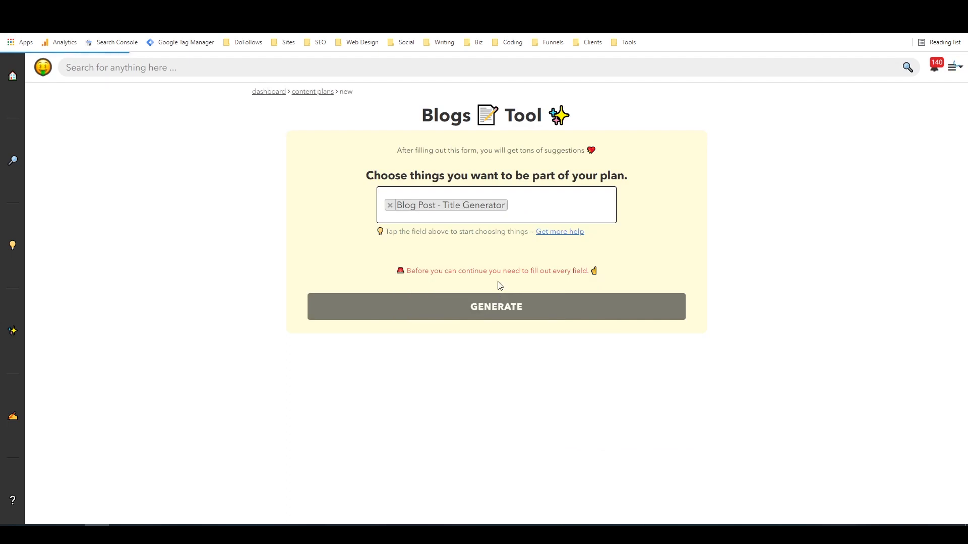
pyautogui.click(522, 211)
pyautogui.scroll(-4, 508, 252)
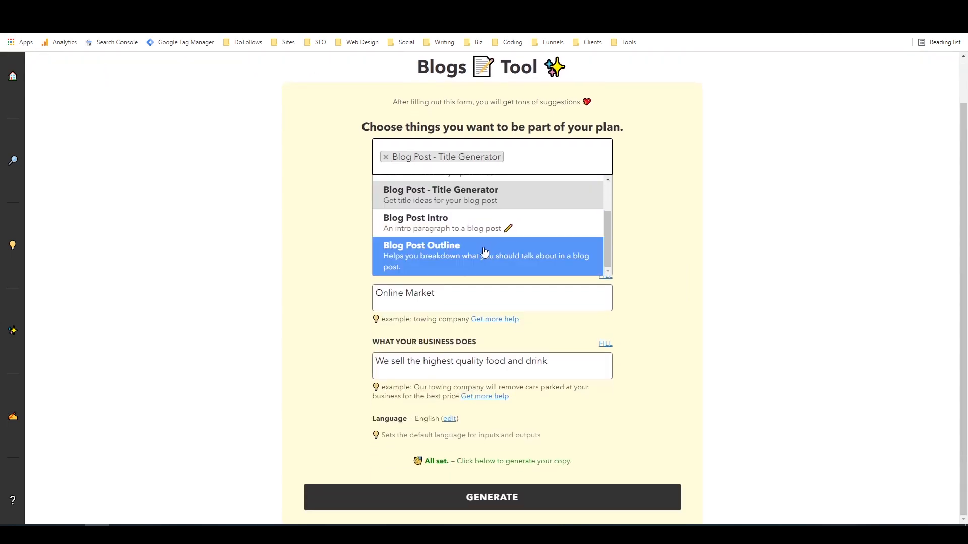
pyautogui.click(485, 252)
pyautogui.click(555, 167)
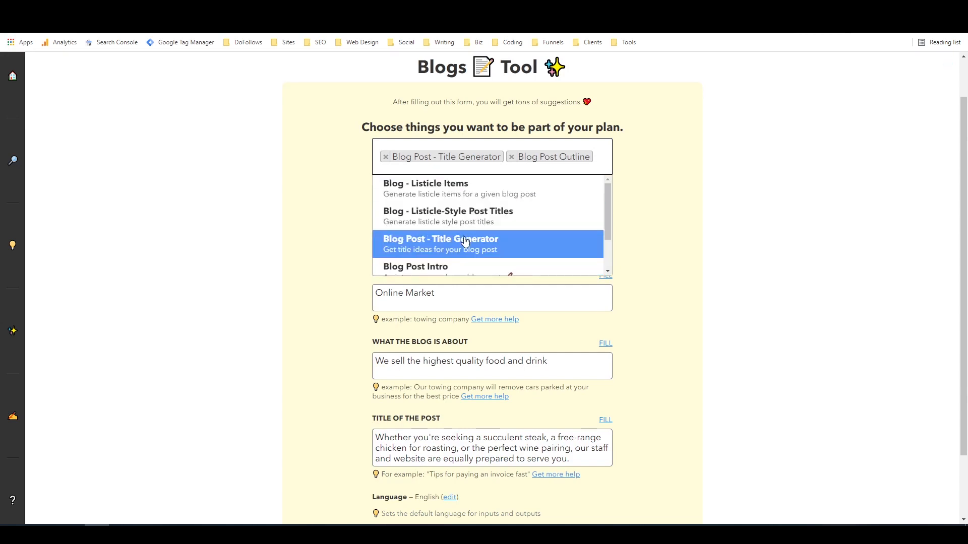
pyautogui.scroll(-1, 464, 242)
pyautogui.click(468, 223)
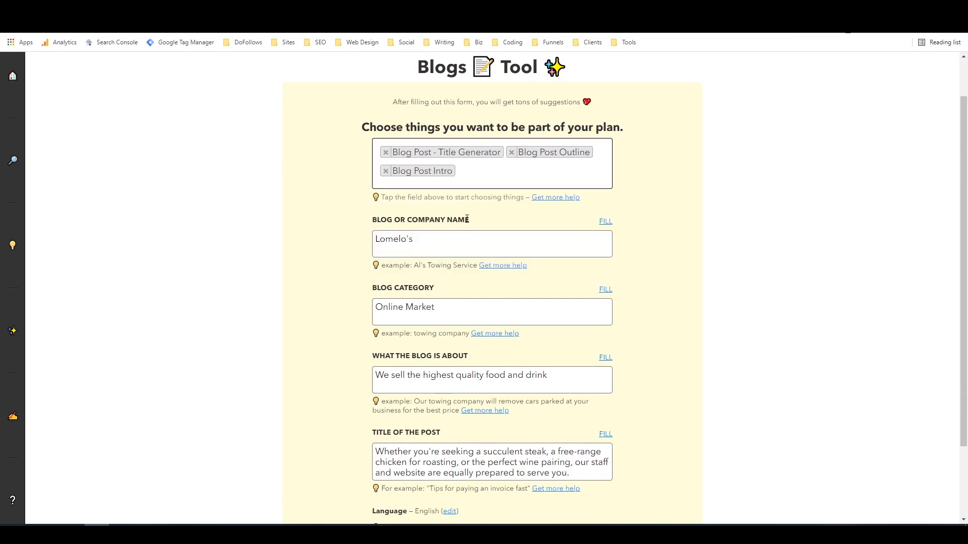
# Step: Set the blog or company name to "My Fitness Fight" and the blog category to "Weight Loss"
pyautogui.moveTo(447, 242); pyautogui.dragTo(337, 249)
pyautogui.press('BackSpace')
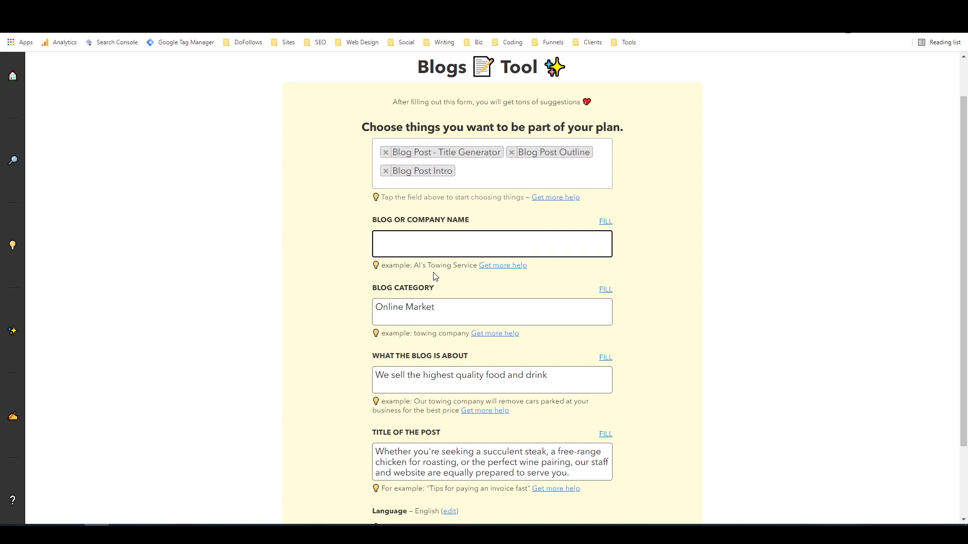
pyautogui.write('My Fitness Fight')
pyautogui.click(459, 311)
pyautogui.moveTo(459, 311); pyautogui.dragTo(358, 312)
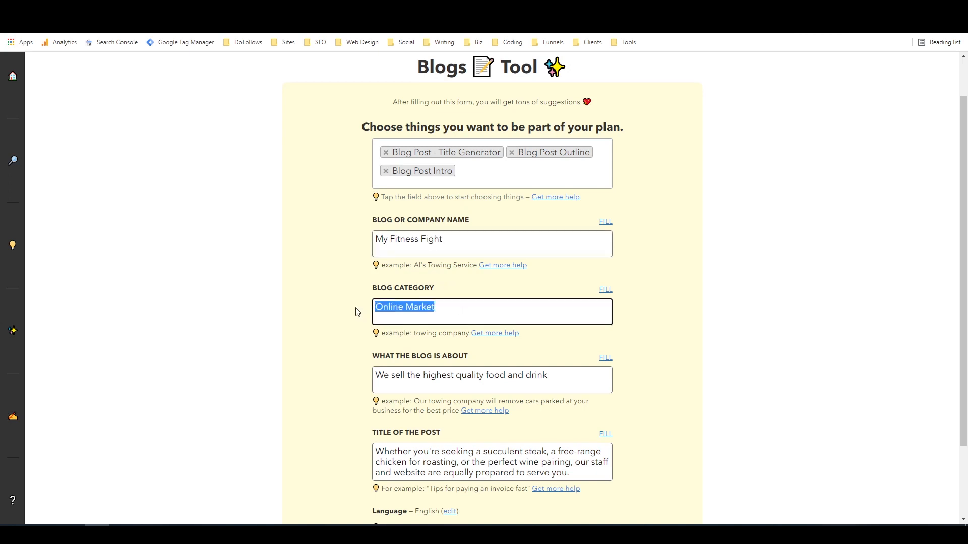
pyautogui.write('M')
pyautogui.press('BackSpace')
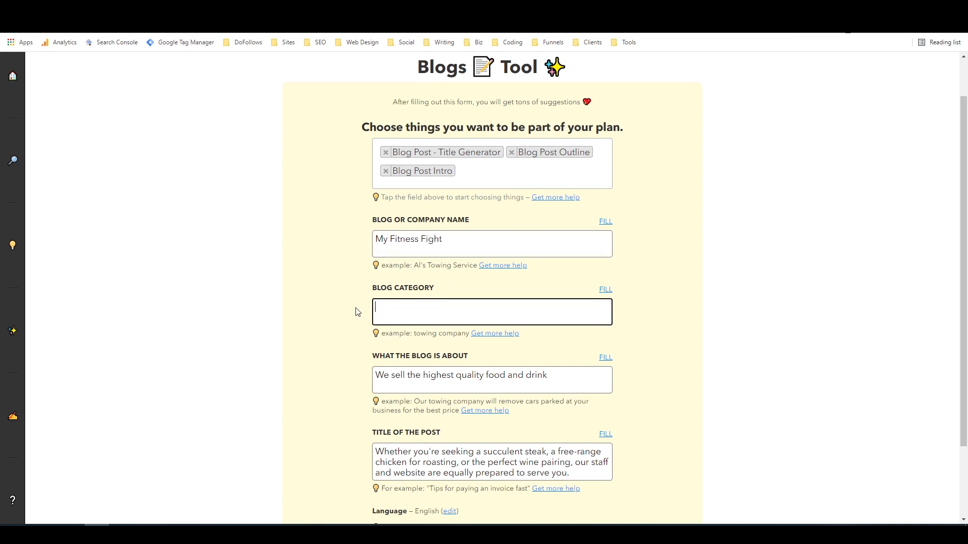
pyautogui.write('Weight Loss')
# Step: Paste "how to lose weight by walking" as both what the blog is about and the title of the post
pyautogui.press('Tab')
pyautogui.hotkey('ctrl', 'v')
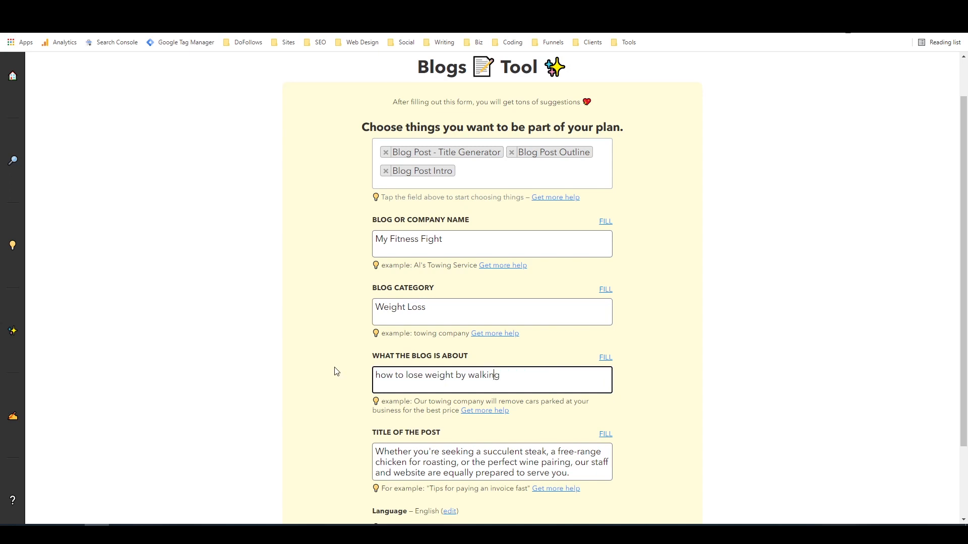
pyautogui.scroll(-2, 361, 361)
pyautogui.scroll(2, 384, 348)
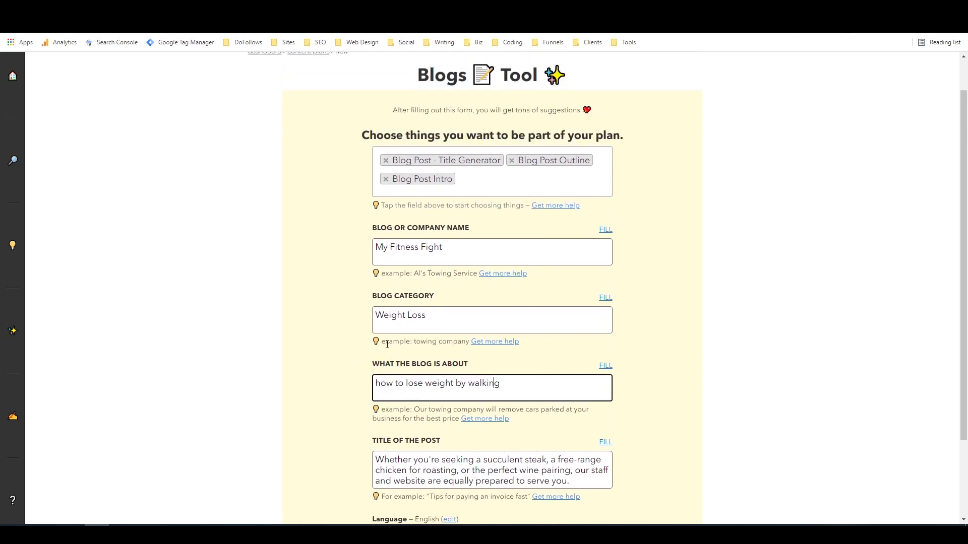
pyautogui.scroll(-1, 388, 344)
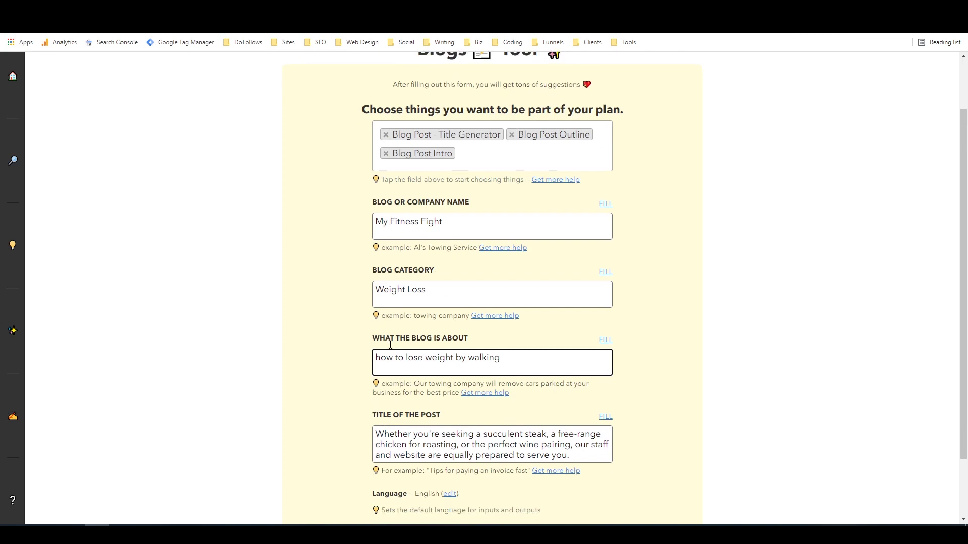
pyautogui.click(423, 409)
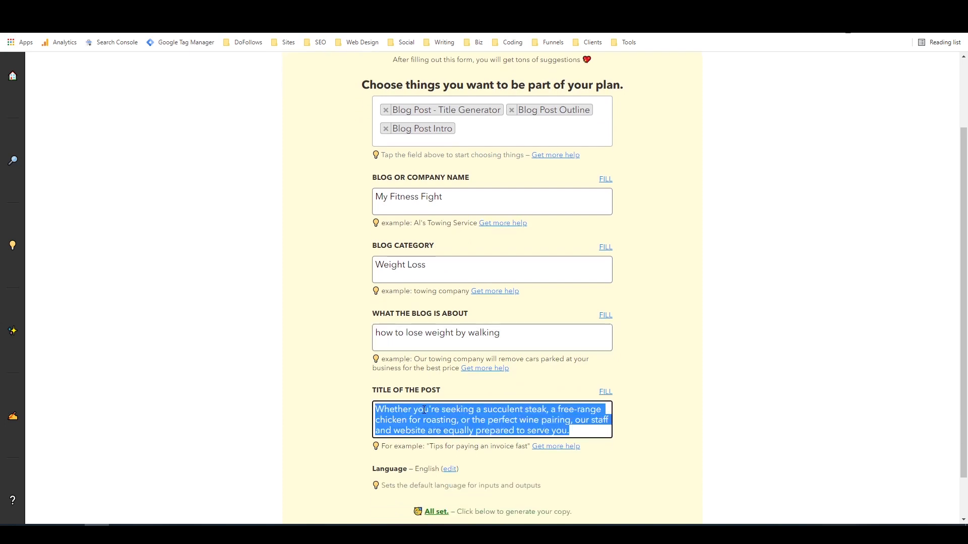
pyautogui.hotkey('ctrl', 'v')
pyautogui.scroll(-1, 426, 406)
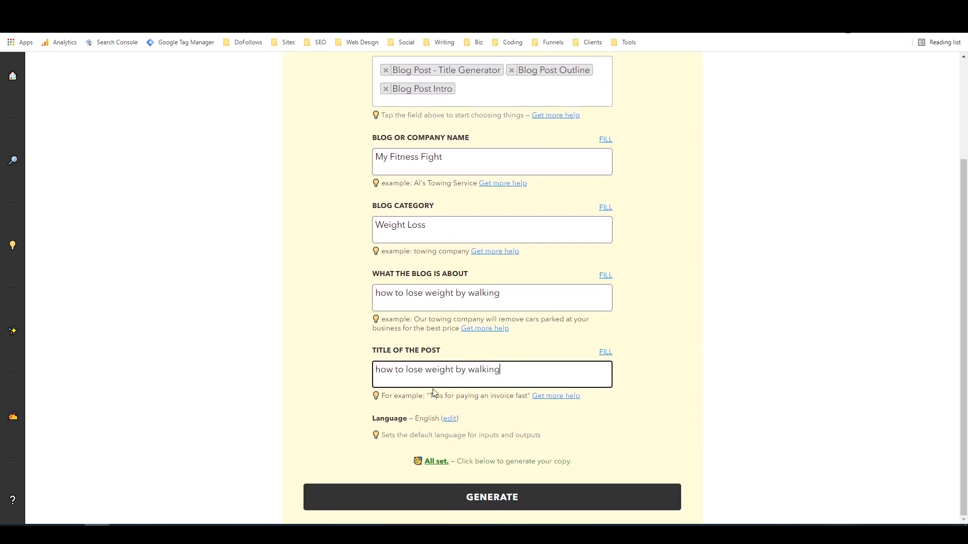
# Step: Generate the blog content plan and open the My Fitness Fight plan to review its title ideas
pyautogui.click(479, 497)
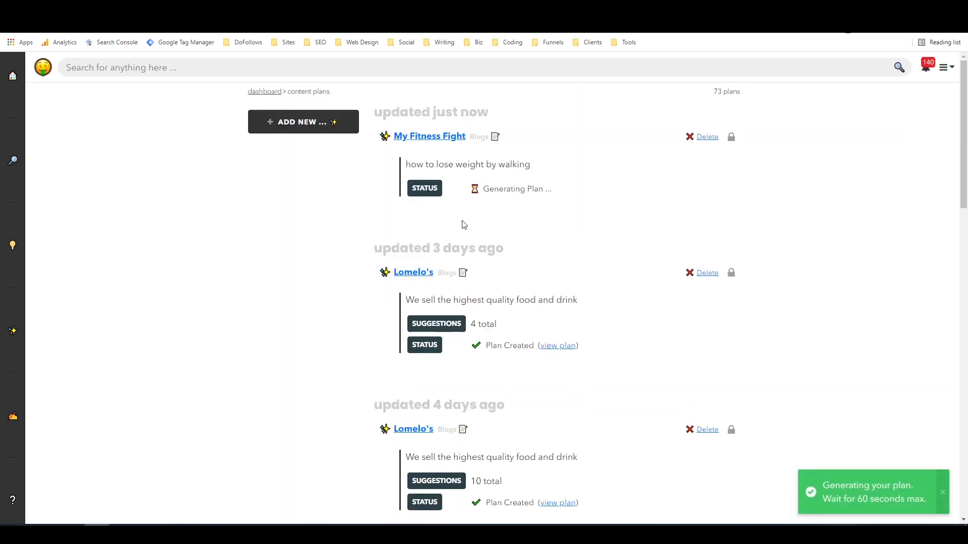
pyautogui.click(443, 138)
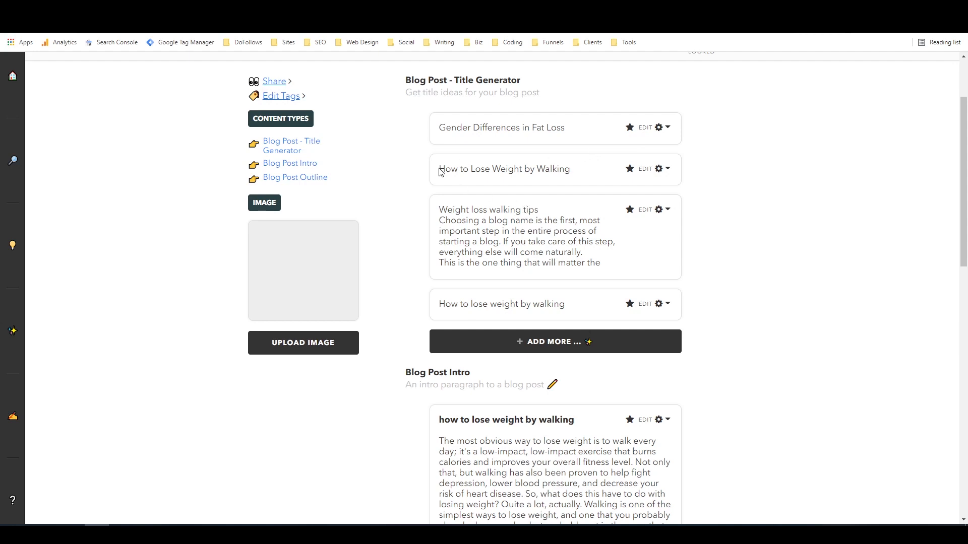
pyautogui.moveTo(442, 169); pyautogui.dragTo(568, 173)
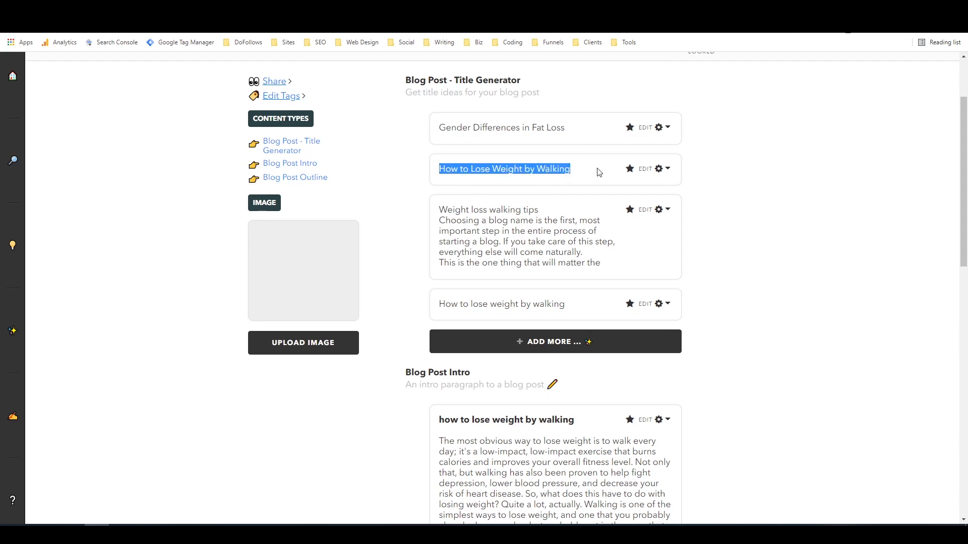
pyautogui.click(579, 172)
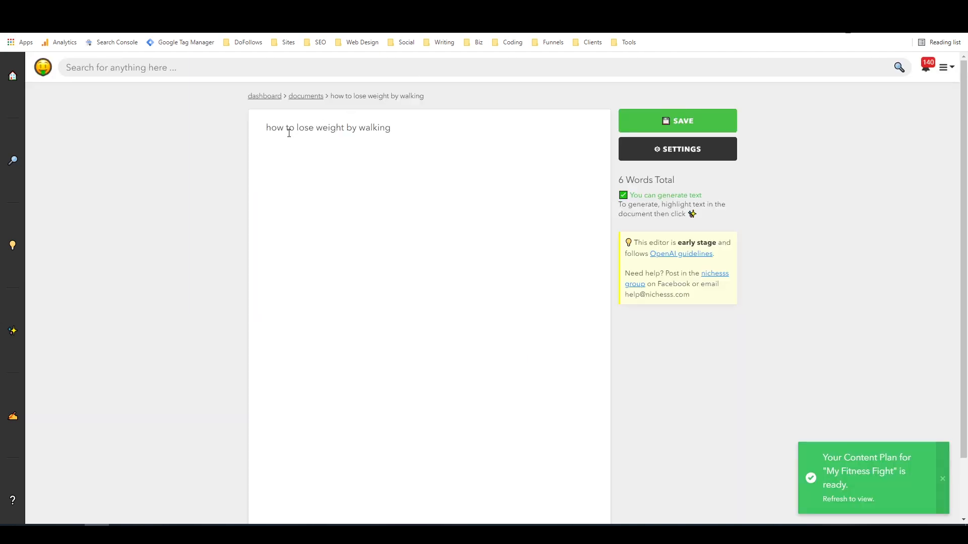
# Step: Extend the document's title line with "- 7 tips to keep you healthy" and generate follow-on text from it with Autocomplete - Generic
pyautogui.write('- 7 tips to keep you healthy')
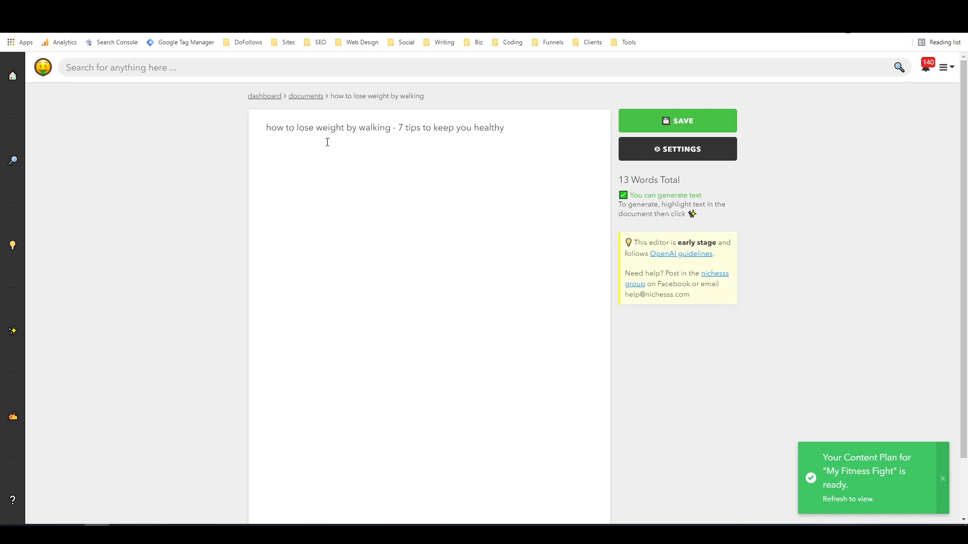
pyautogui.tripleClick(252, 124)
pyautogui.click(386, 150)
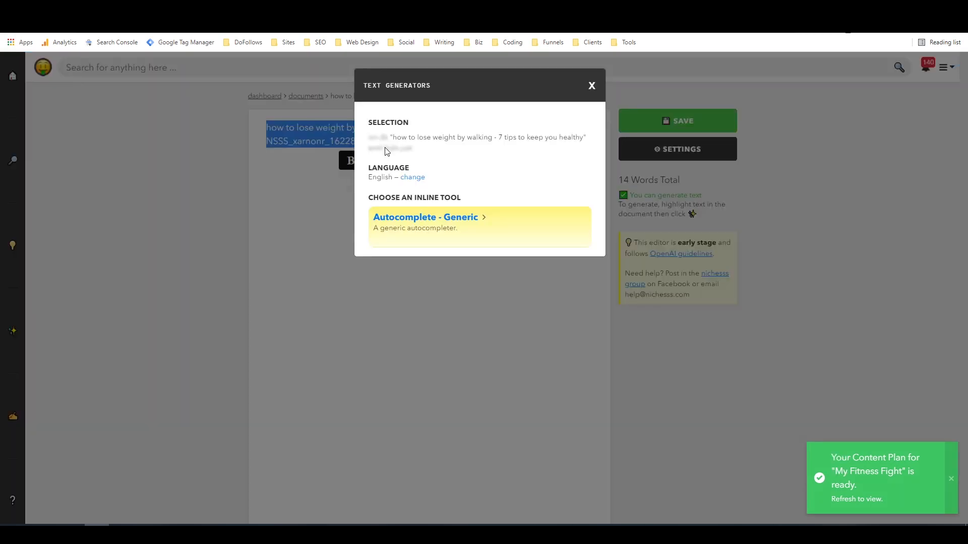
pyautogui.click(432, 220)
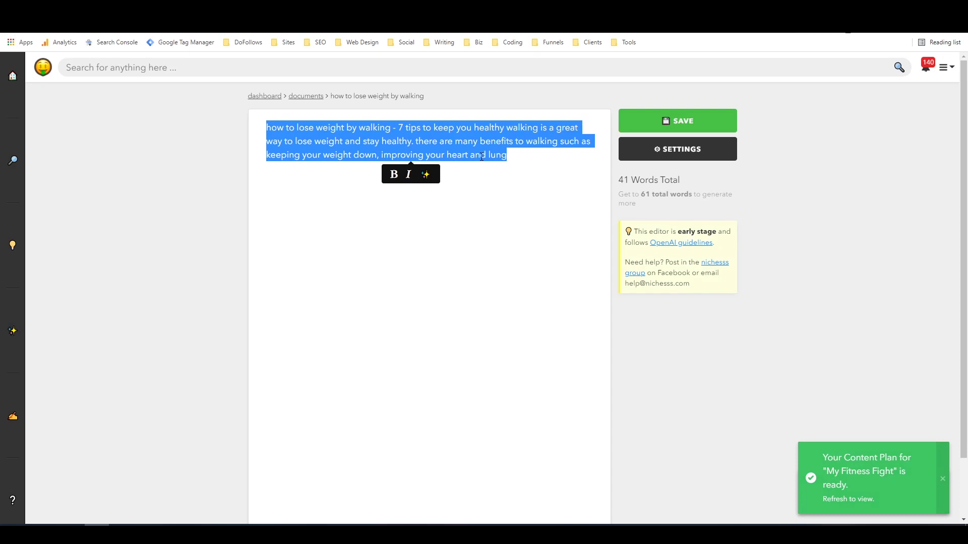
# Step: Separate the generated text from the title with a blank line and capitalise its first word as "Walking"
pyautogui.click(507, 130)
pyautogui.press('Return')
pyautogui.press('Return')
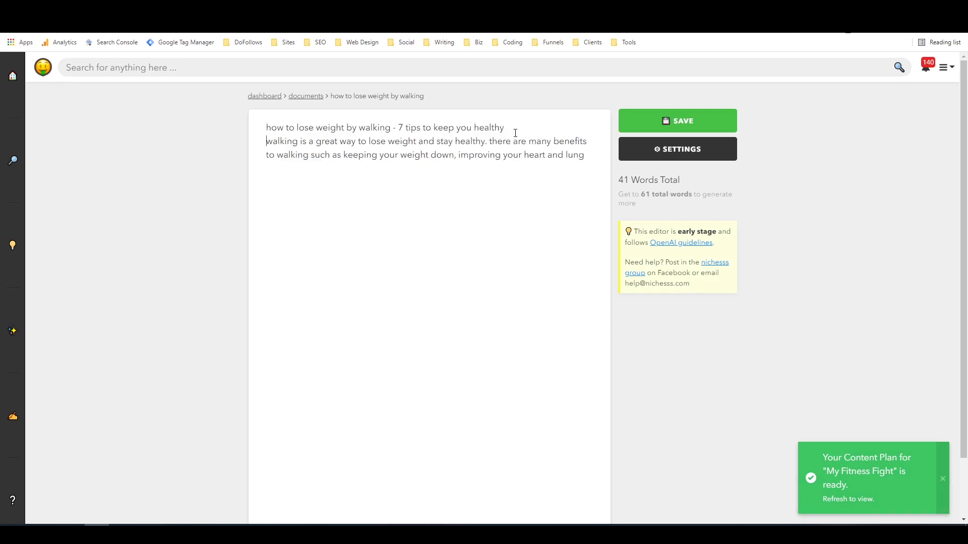
pyautogui.write('W')
pyautogui.press('Delete')
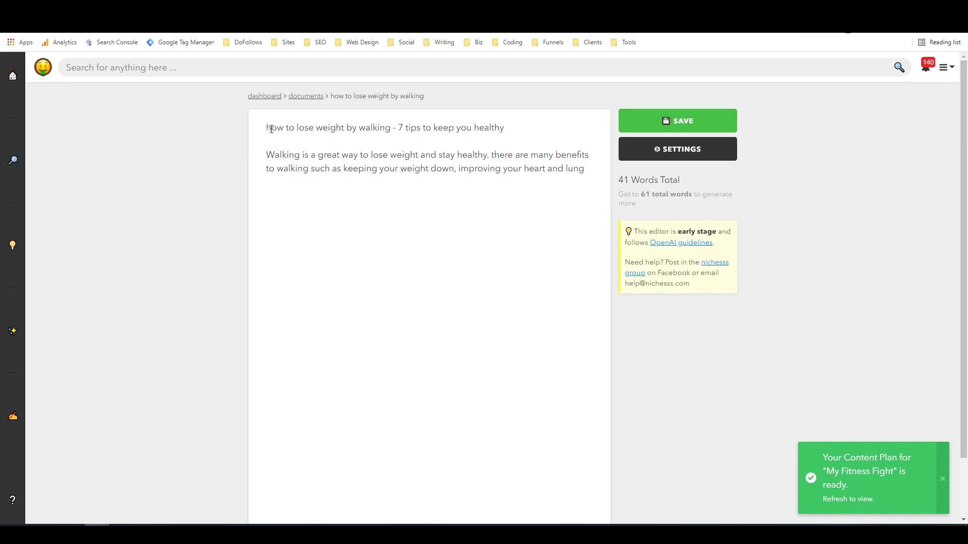
pyautogui.moveTo(272, 129); pyautogui.dragTo(304, 128)
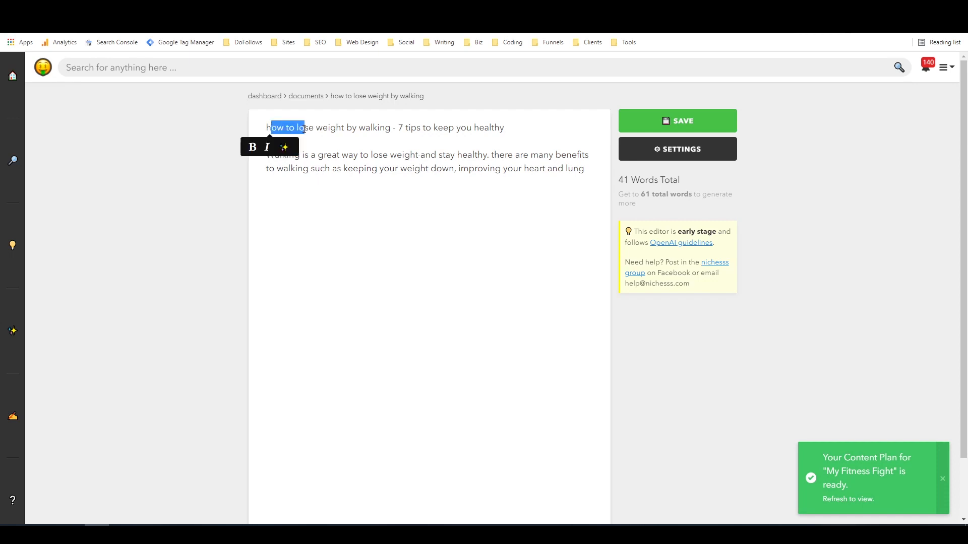
pyautogui.click(444, 173)
pyautogui.moveTo(306, 126); pyautogui.dragTo(389, 127)
pyautogui.click(422, 167)
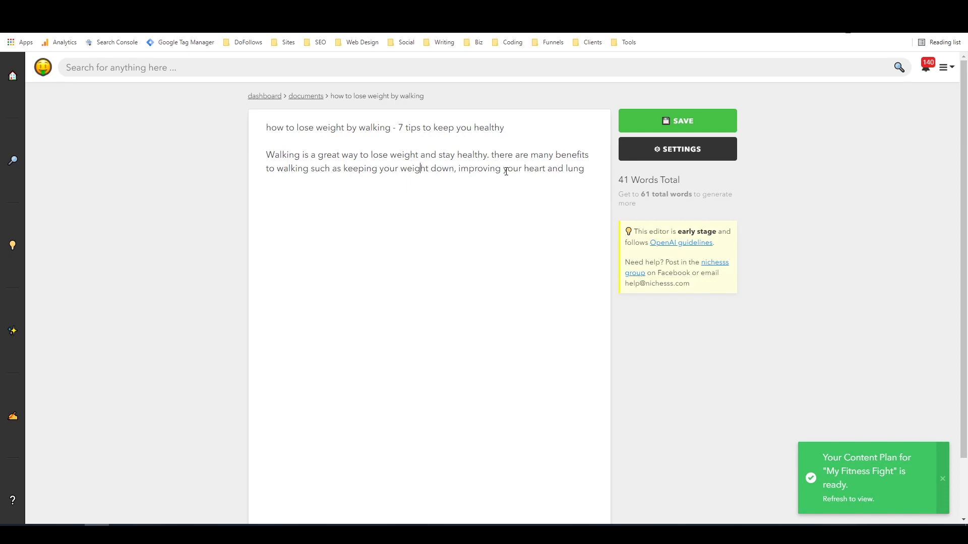
# Step: Finish the first paragraph's last sentence with "capacity, and developing your leg and core muscles."
pyautogui.click(587, 173)
pyautogui.write('capacity, and developing your leg and core muscles.  ')
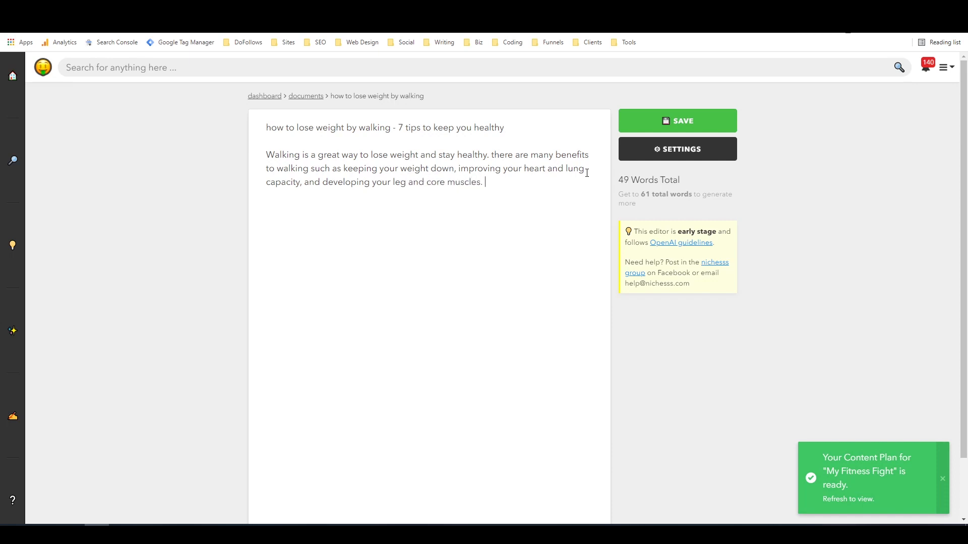
# Step: Begin a second paragraph with "Some people mistakenly believe that high-impact exercise is necessary for weight loss. In fact, walking is"
pyautogui.write('Some peole')
pyautogui.press('BackSpace')
pyautogui.press('BackSpace')
pyautogui.press('BackSpace')
pyautogui.write('ple mistakenly believ')
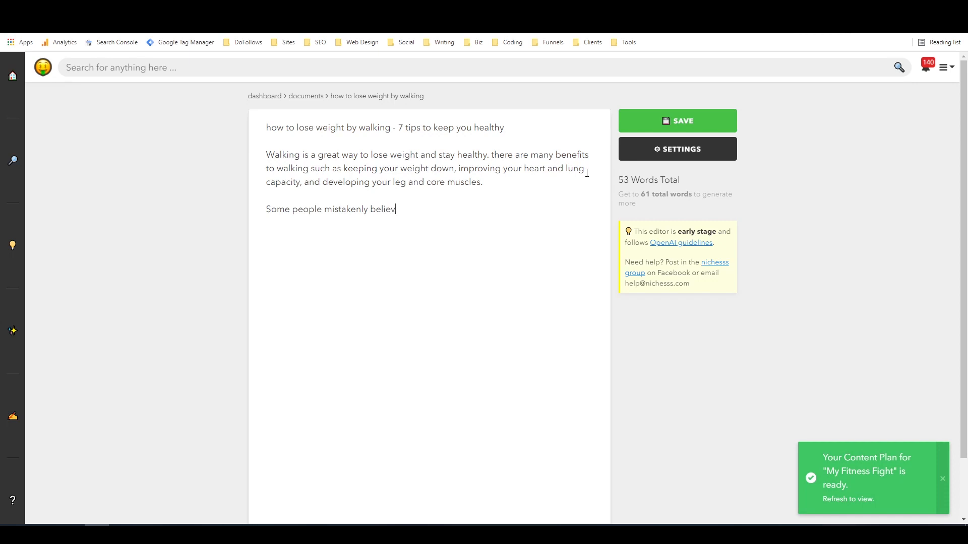
pyautogui.write('e that high-impact exercise is necessar')
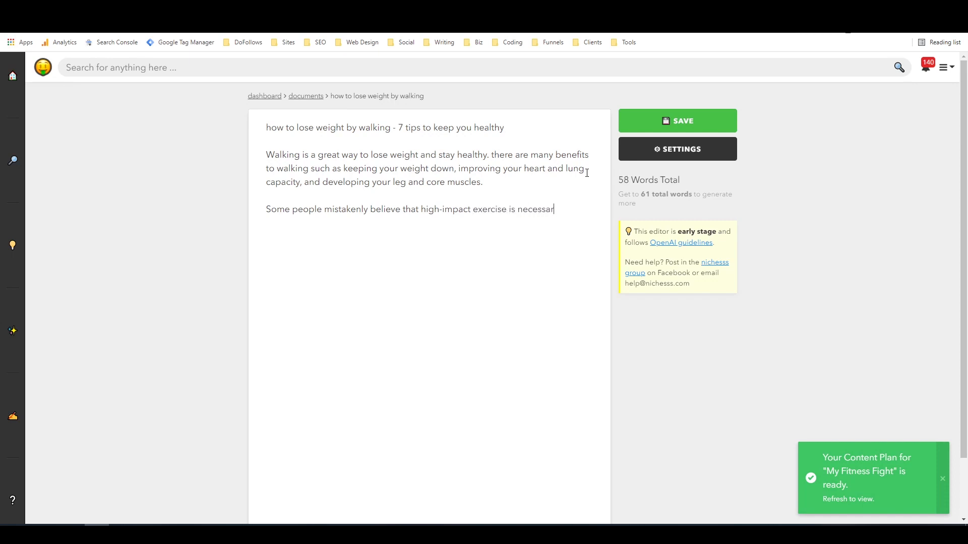
pyautogui.write('y for weight loss. In fact, walking is')
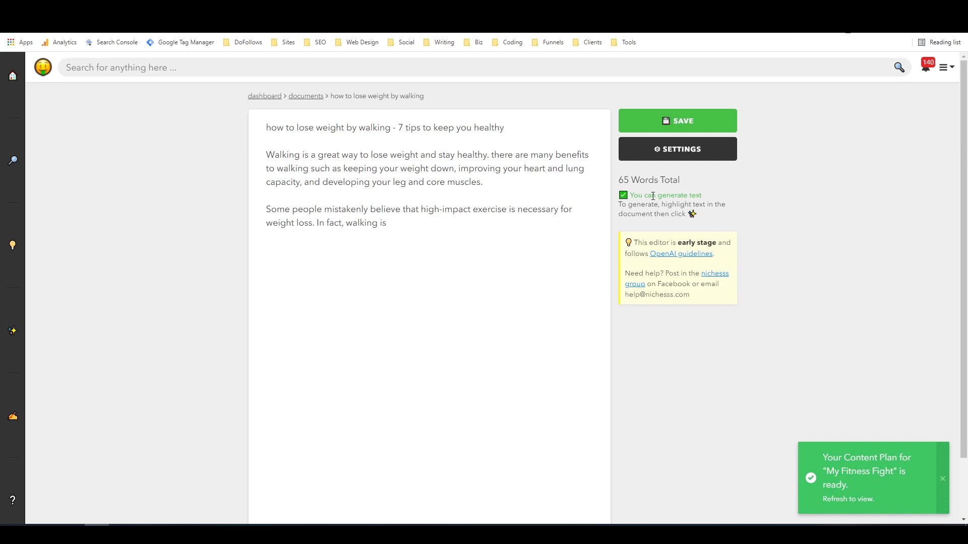
# Step: Continue the second paragraph by running Autocomplete - Generic on its text
pyautogui.moveTo(386, 225); pyautogui.dragTo(251, 212)
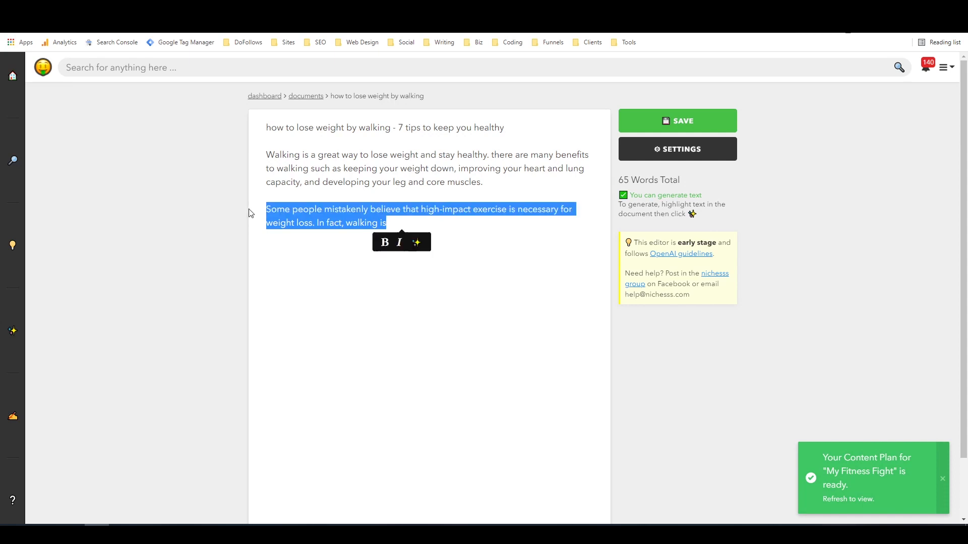
pyautogui.click(418, 244)
pyautogui.click(413, 220)
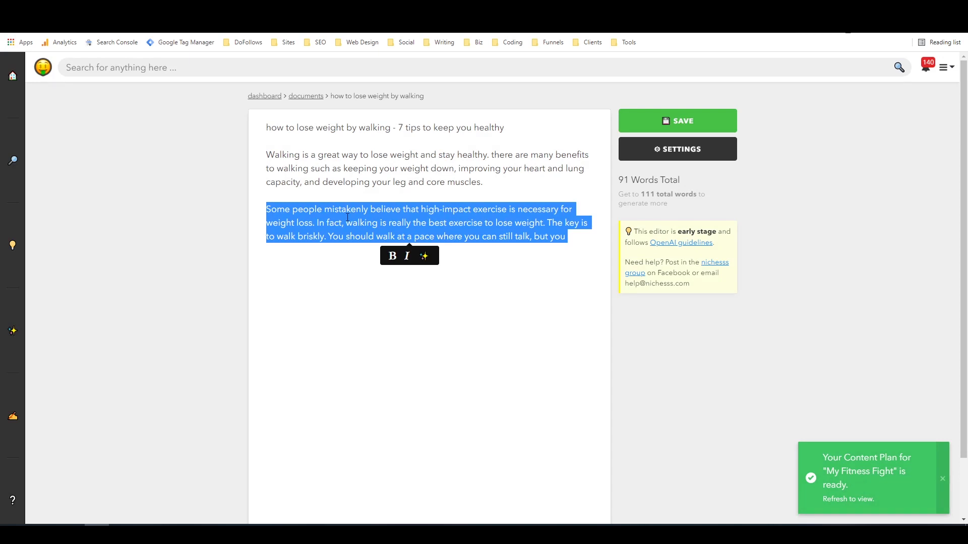
pyautogui.click(347, 217)
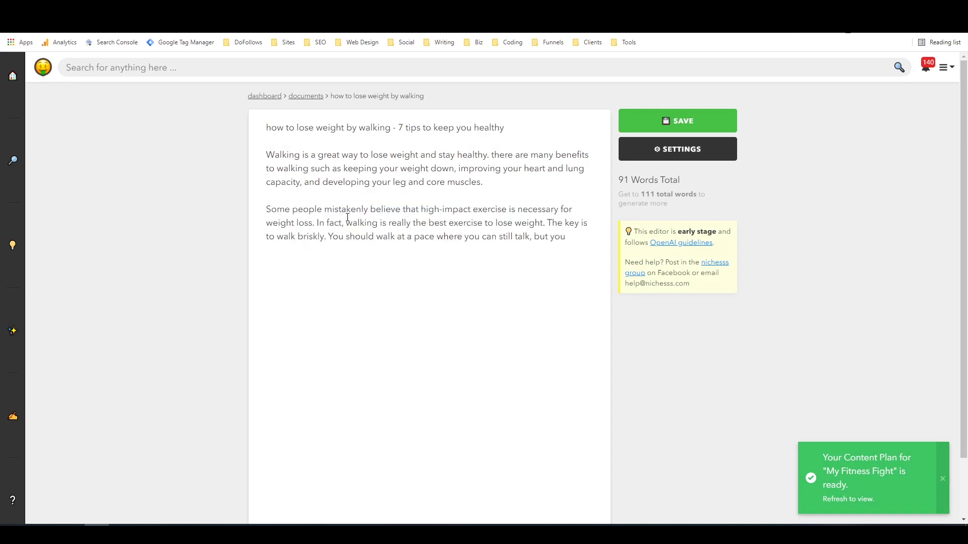
# Step: Replace the second paragraph's trailing "you" with "do not meander as this will not increase your heart rate enough."
pyautogui.click(569, 238)
pyautogui.press('BackSpace')
pyautogui.press('BackSpace')
pyautogui.press('BackSpace')
pyautogui.write('do not meander')
pyautogui.write(' as this will ')
pyautogui.write('not incr')
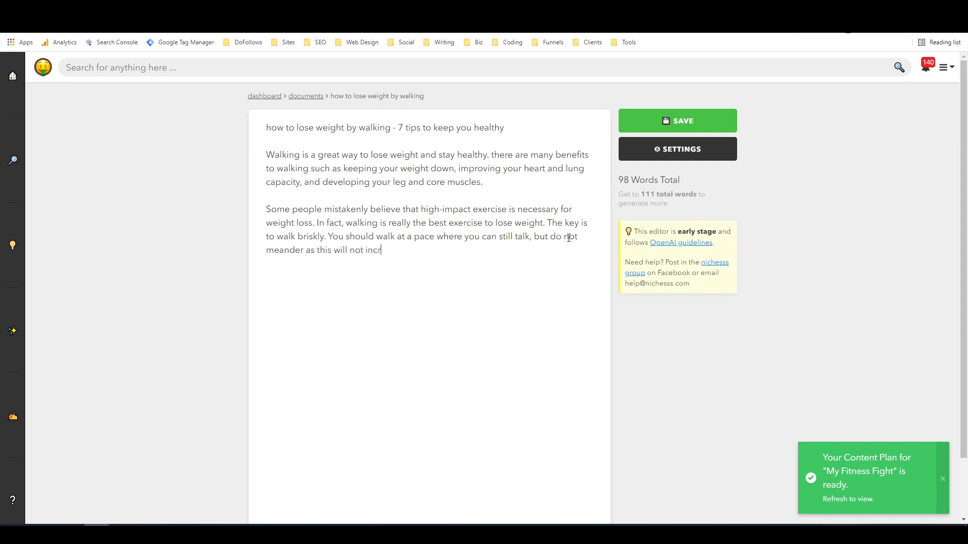
pyautogui.write('ease your heart ra')
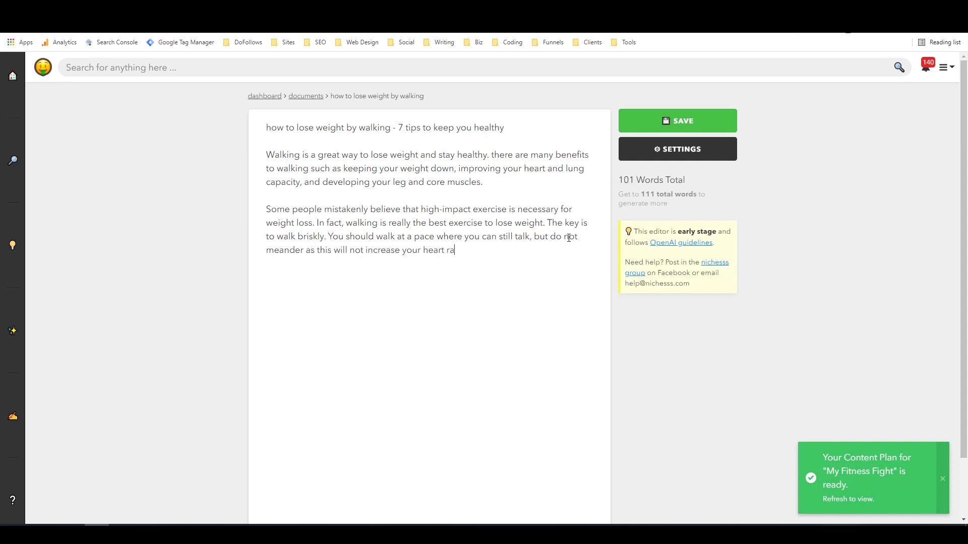
pyautogui.write('te enough.')
pyautogui.moveTo(621, 194); pyautogui.dragTo(660, 207)
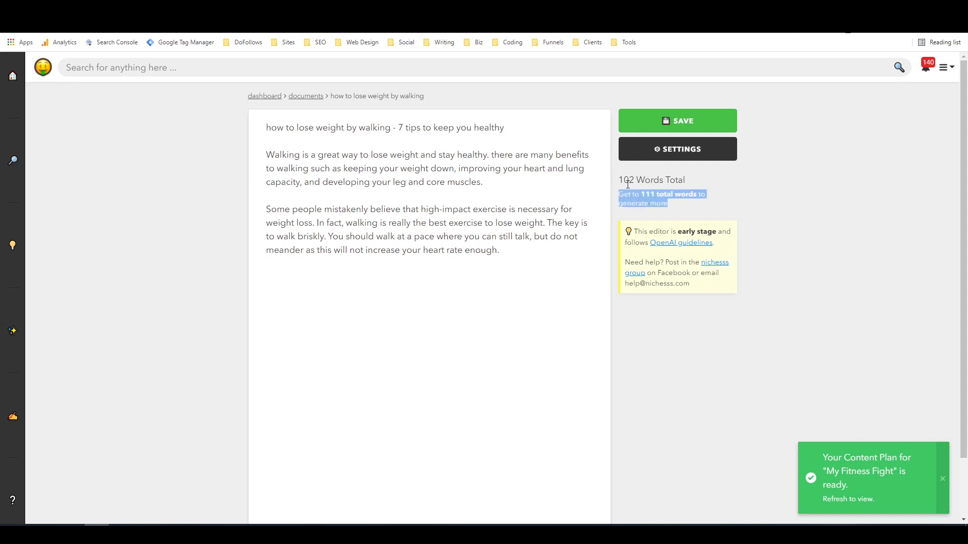
pyautogui.moveTo(487, 236); pyautogui.dragTo(523, 236)
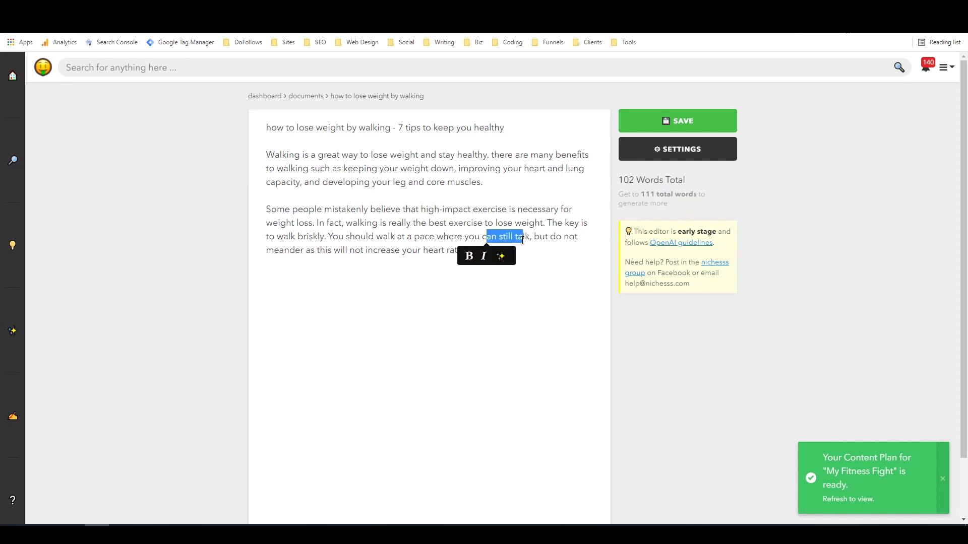
pyautogui.click(538, 261)
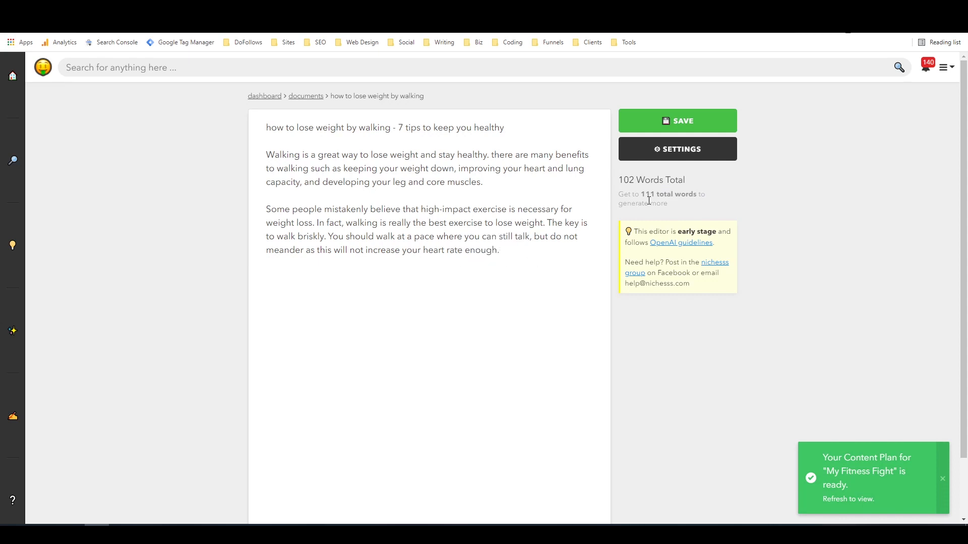
pyautogui.moveTo(640, 198); pyautogui.dragTo(656, 198)
# Step: Add a third paragraph reading "What would it take to motivate you to start a healthy walking habit? Here are 7 tips"
pyautogui.click(503, 249)
pyautogui.write('What would it take to motivate you to start ')
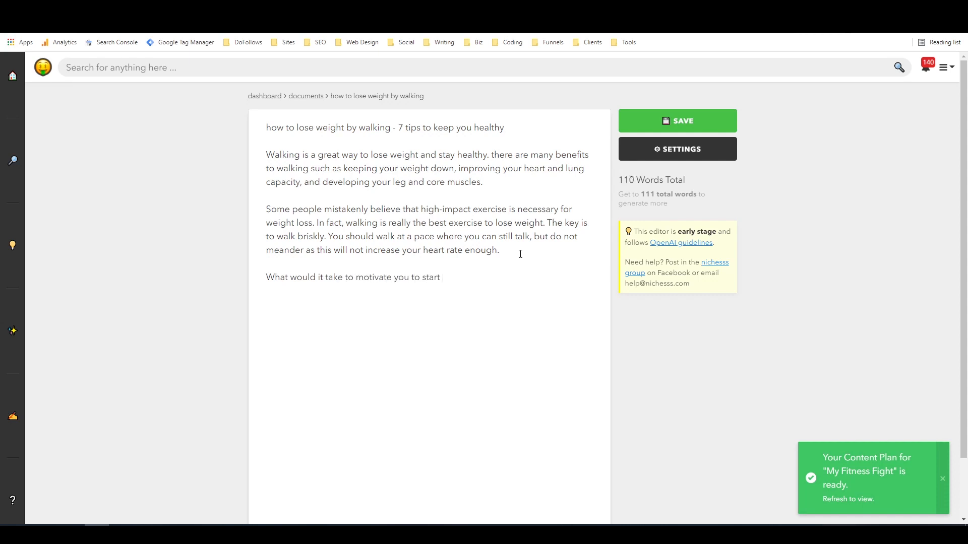
pyautogui.write('a healthy walking habit?')
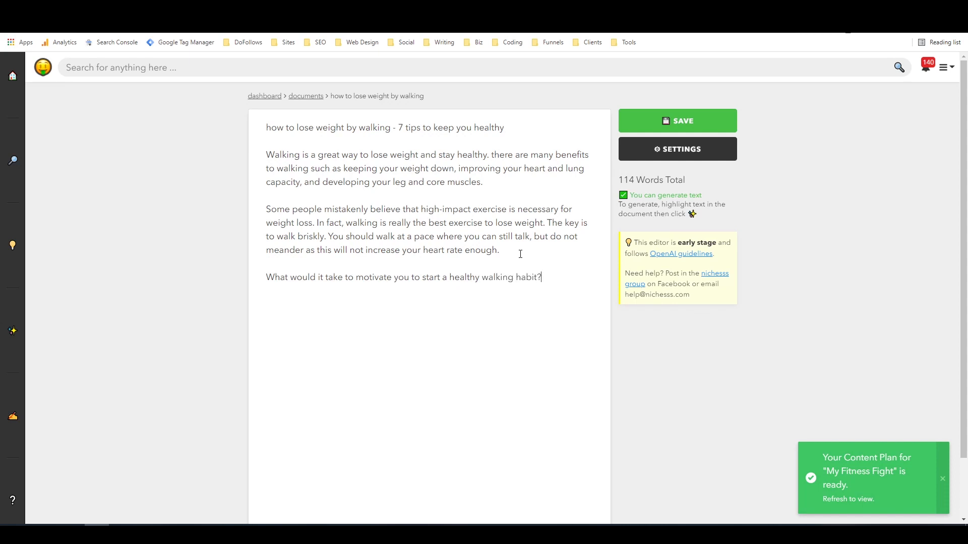
pyautogui.write(' Here are 7 tips')
# Step: Generate a continuation of the third paragraph with Autocomplete - Generic
pyautogui.moveTo(310, 308); pyautogui.dragTo(262, 272)
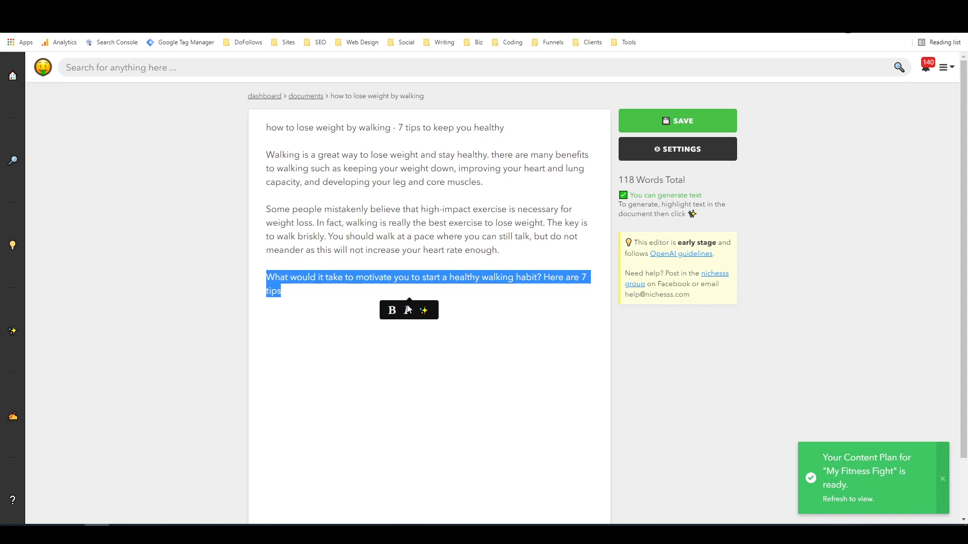
pyautogui.click(422, 311)
pyautogui.click(423, 217)
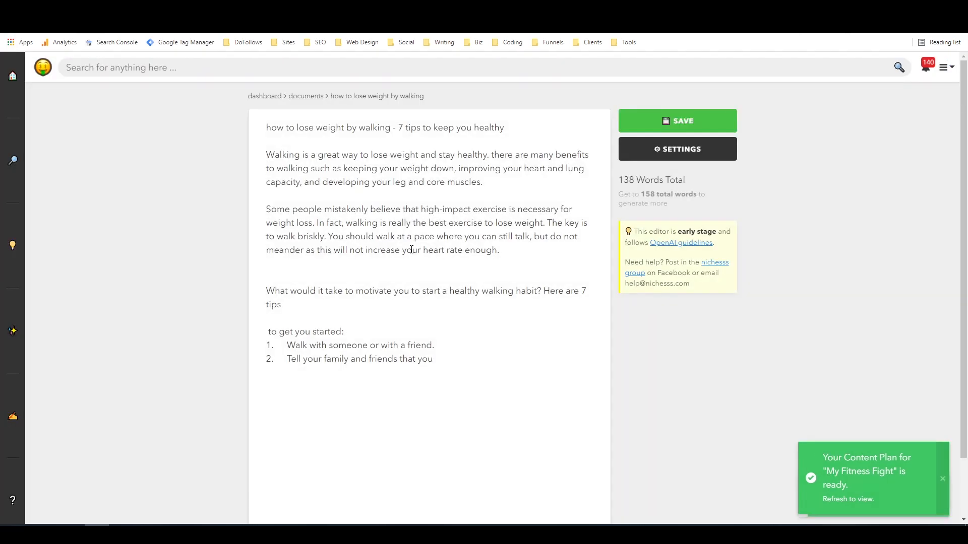
# Step: Join "to get you started:" onto the "7 tips" sentence and leave a blank line before the numbered list
pyautogui.click(269, 334)
pyautogui.press('BackSpace')
pyautogui.press('BackSpace')
pyautogui.press('BackSpace')
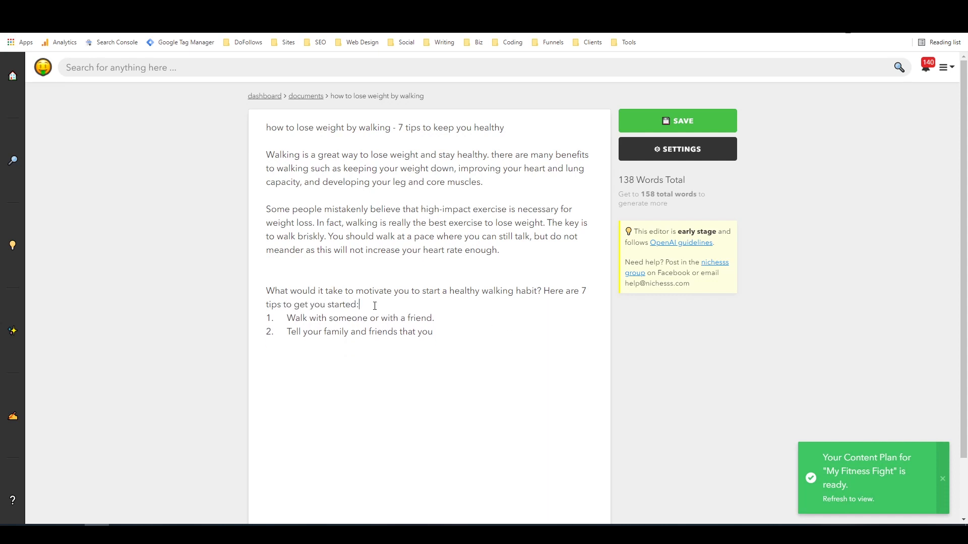
pyautogui.press('Return')
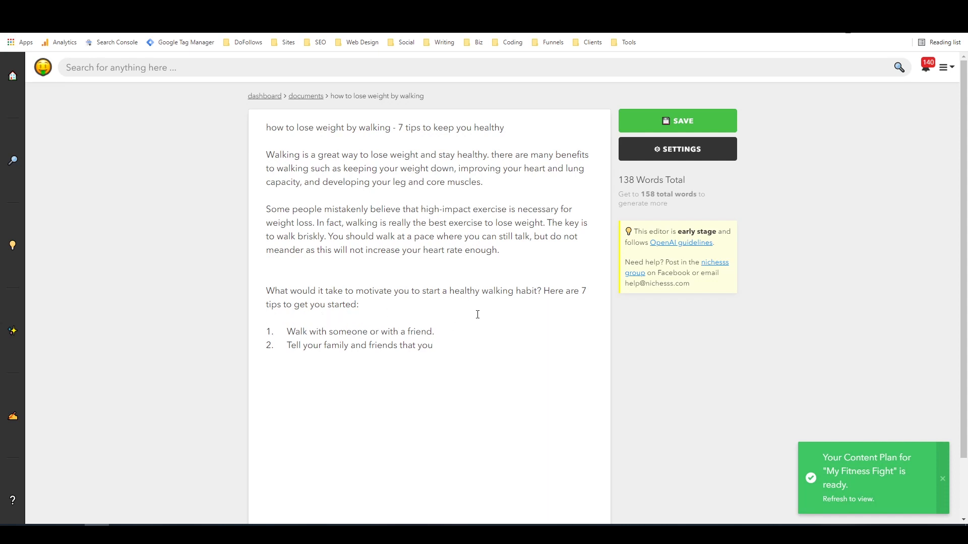
# Step: Complete the second tip with "are trying to walk every day" and start a list item numbered 3
pyautogui.write('e trying to lose')
pyautogui.press('BackSpace')
pyautogui.press('BackSpace')
pyautogui.press('BackSpace')
pyautogui.press('BackSpace')
pyautogui.write('walk every day')
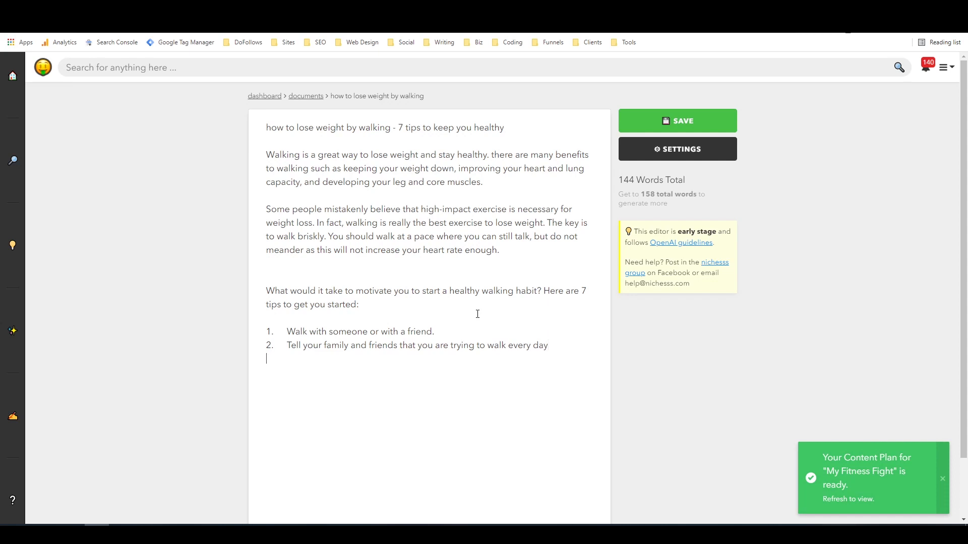
pyautogui.write('3.')
pyautogui.press('BackSpace')
pyautogui.press('BackSpace')
pyautogui.press('Return')
pyautogui.write('3.')
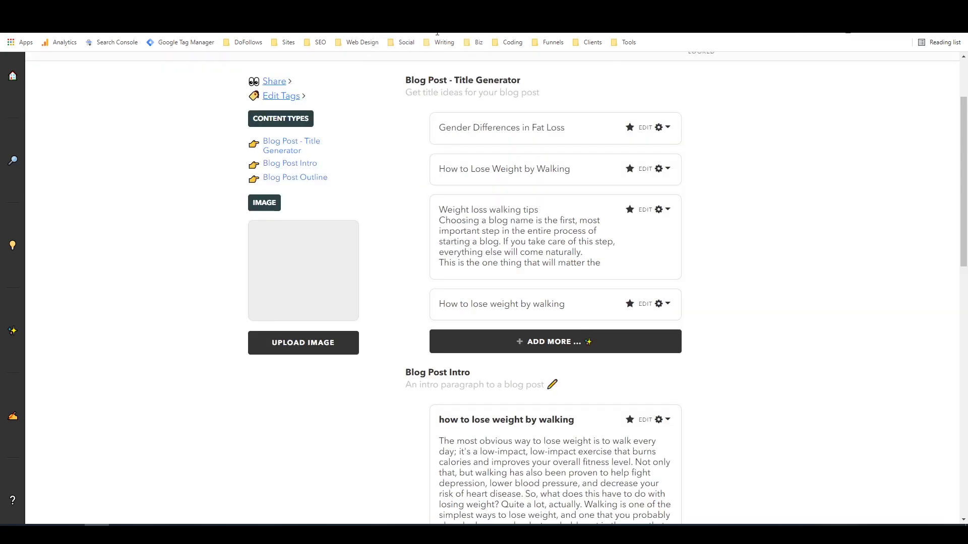
# Step: In the My Fitness Fight plan, copy the second Blog Post Intro paragraph, starting "The world is full of people trying to lose weight"
pyautogui.scroll(-3, 626, 268)
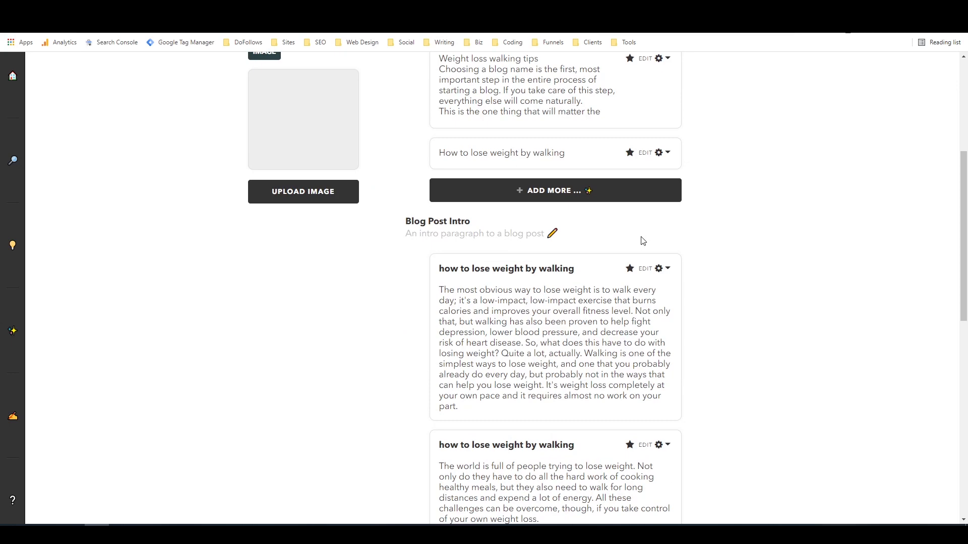
pyautogui.scroll(-1, 642, 244)
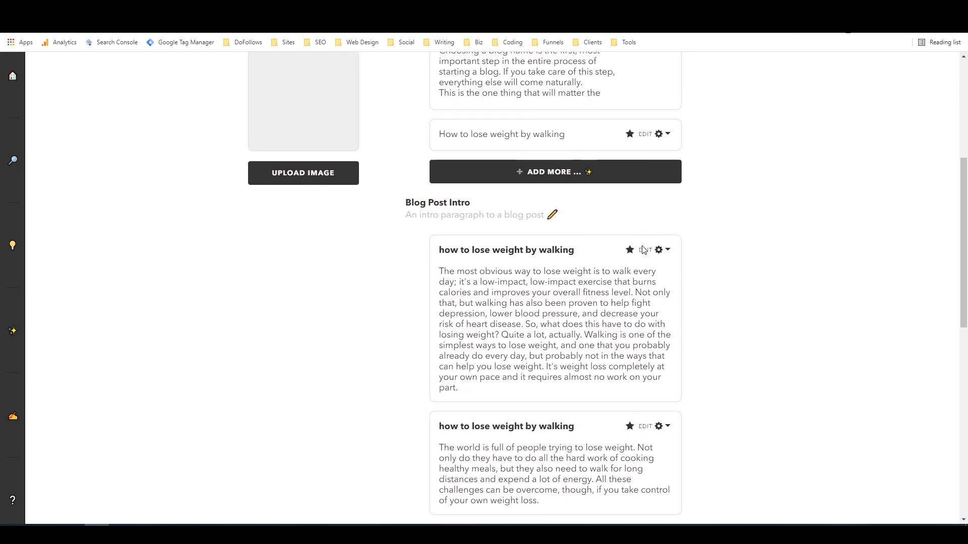
pyautogui.scroll(-3, 643, 246)
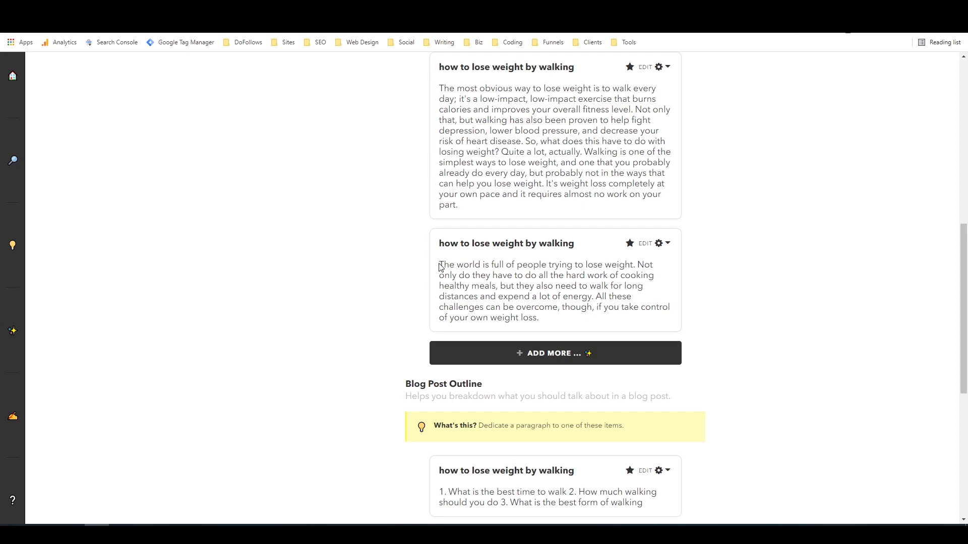
pyautogui.moveTo(441, 264); pyautogui.dragTo(553, 319)
pyautogui.hotkey('ctrl', 'c')
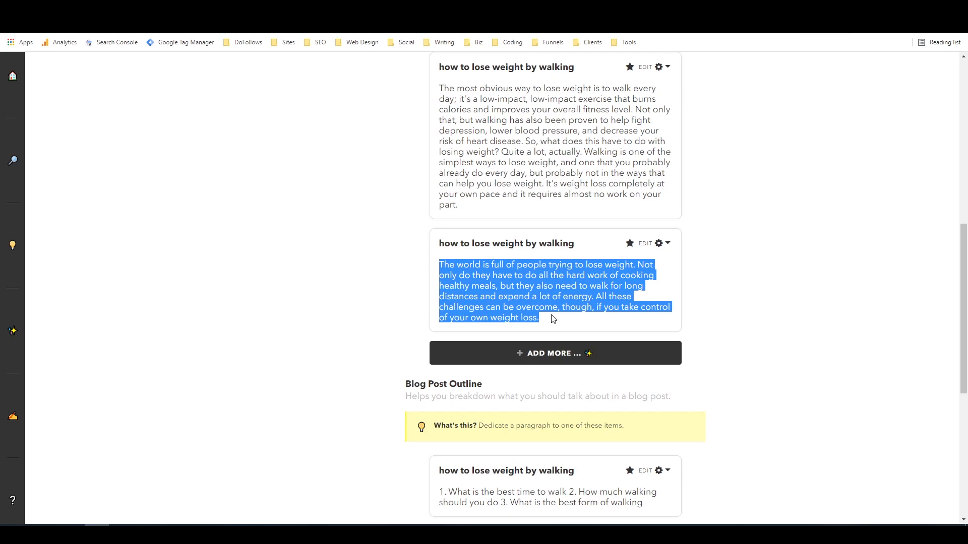
# Step: Paste the copied intro paragraph, starting "The world is full of people", into the walking article below the numbered list
pyautogui.click(392, 258)
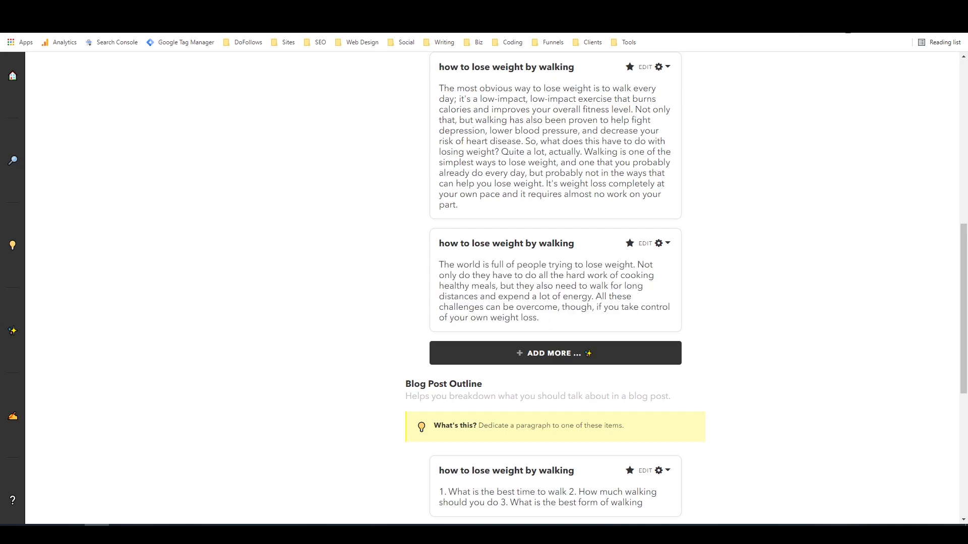
pyautogui.click(373, 10)
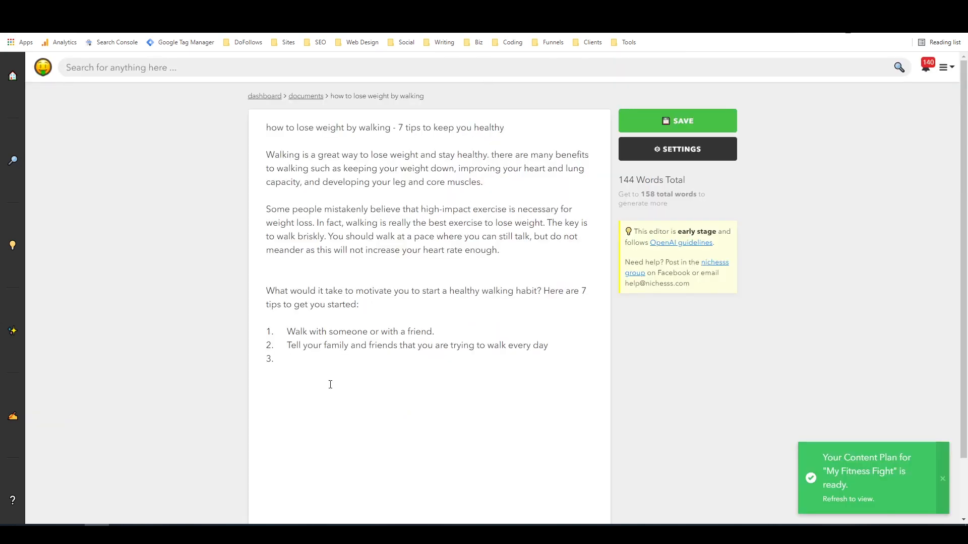
pyautogui.hotkey('ctrl', 'v')
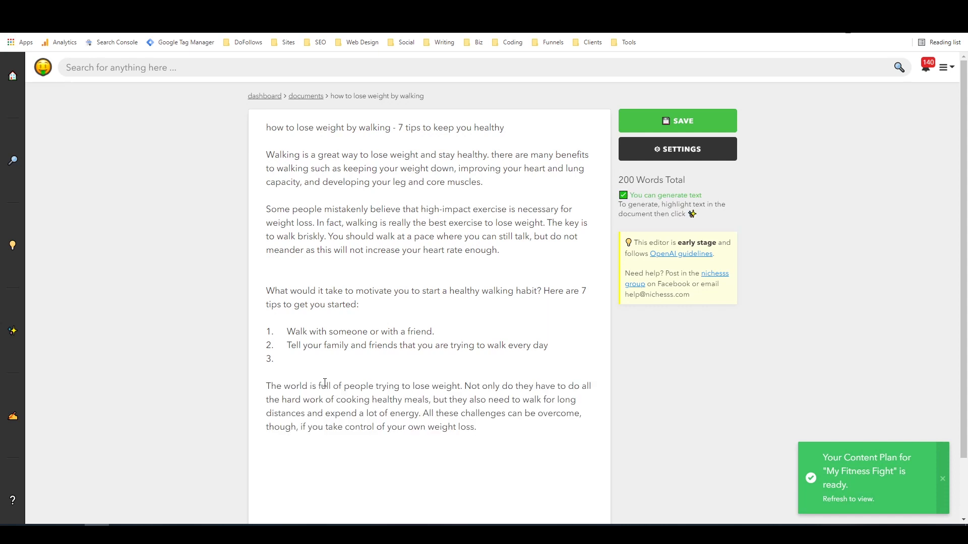
# Step: Generate the third tip from the numbered list with Autocomplete - Generic
pyautogui.moveTo(267, 330); pyautogui.dragTo(324, 375)
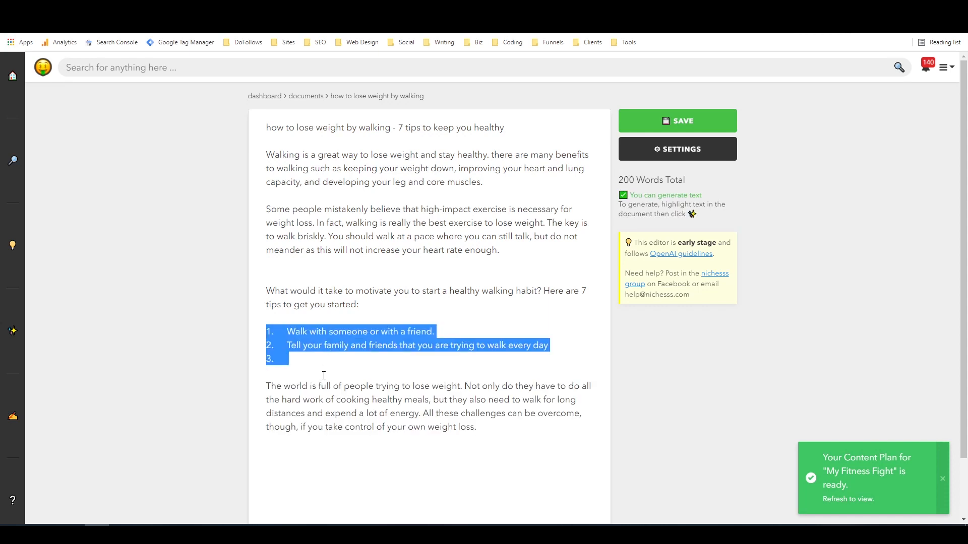
pyautogui.click(428, 387)
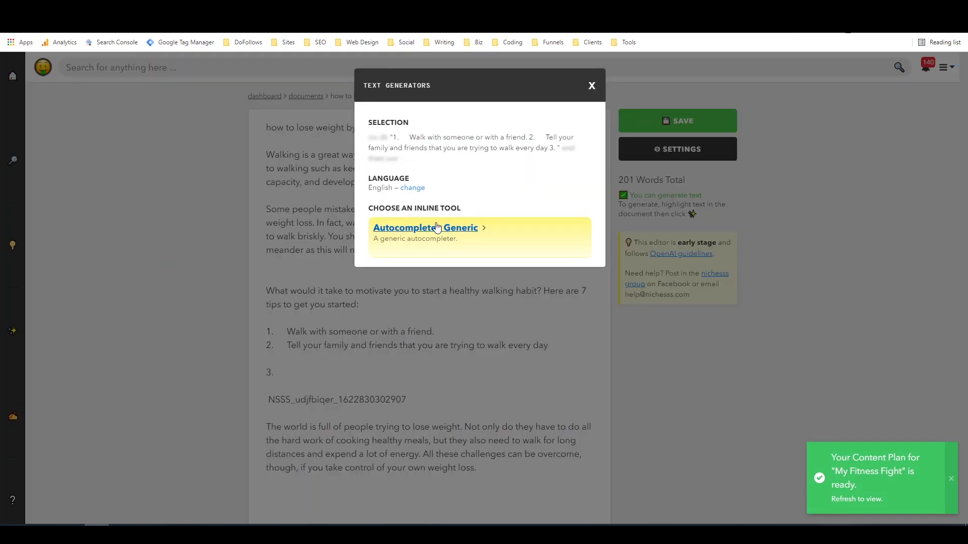
pyautogui.click(436, 228)
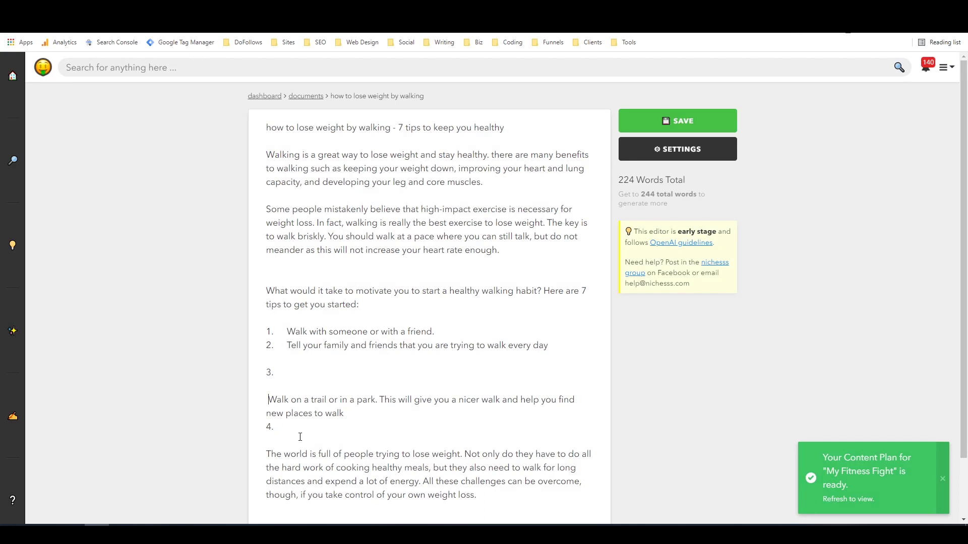
# Step: Move the generated "Walk on a trail or in a park" text onto the line numbered 3 and match its spacing to the other tips
pyautogui.press('BackSpace')
pyautogui.press('BackSpace')
pyautogui.press('BackSpace')
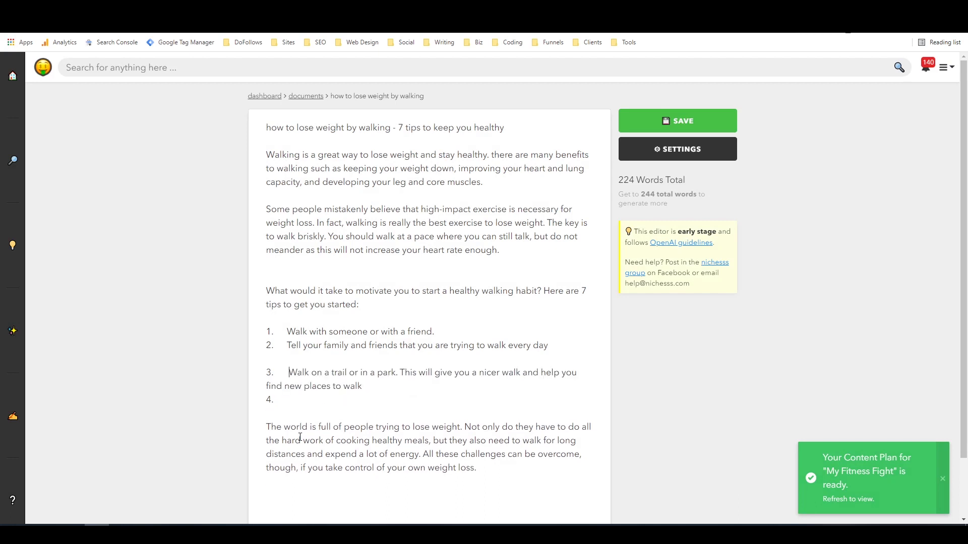
pyautogui.press('BackSpace')
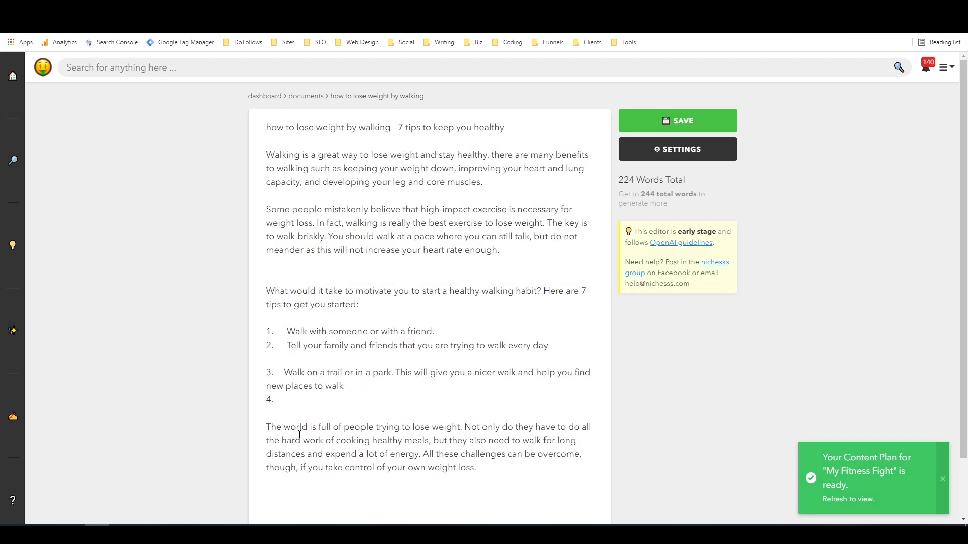
pyautogui.press('BackSpace')
pyautogui.press('BackSpace')
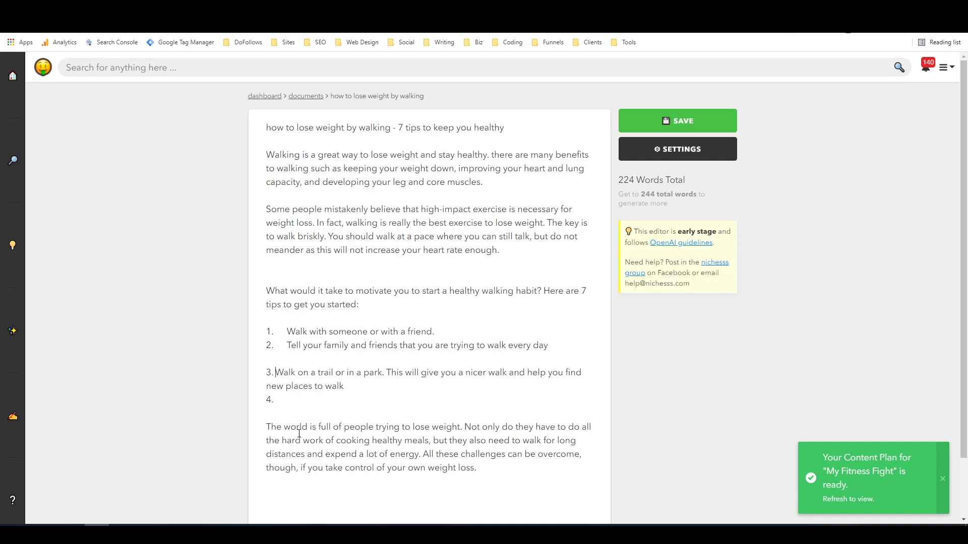
pyautogui.press('BackSpace')
pyautogui.press('BackSpace')
pyautogui.press('BackSpace')
pyautogui.press('BackSpace')
pyautogui.press('BackSpace')
pyautogui.press('BackSpace')
pyautogui.press('BackSpace')
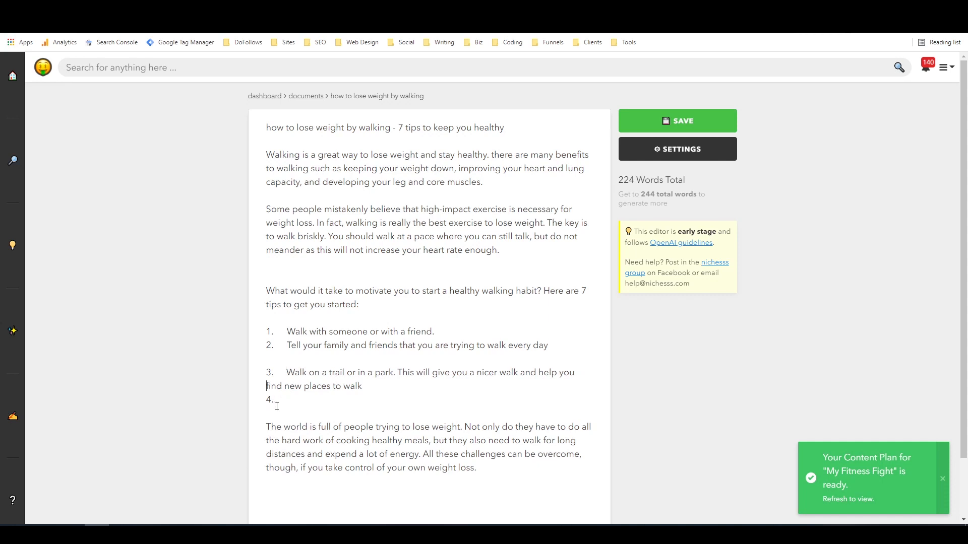
# Step: Remove the blank line above tip 3 and replace its last word, "walk", with "grow into."
pyautogui.click(283, 361)
pyautogui.press('BackSpace')
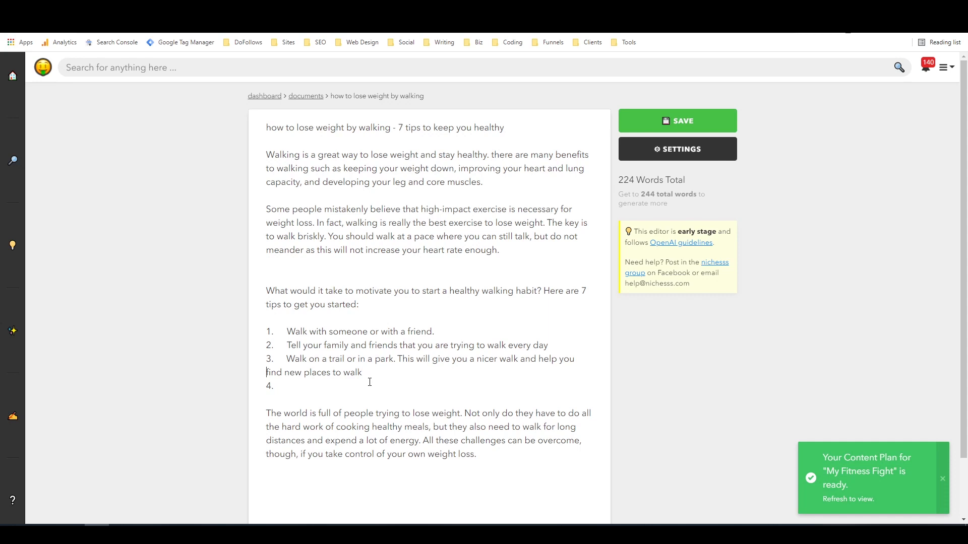
pyautogui.doubleClick(357, 374)
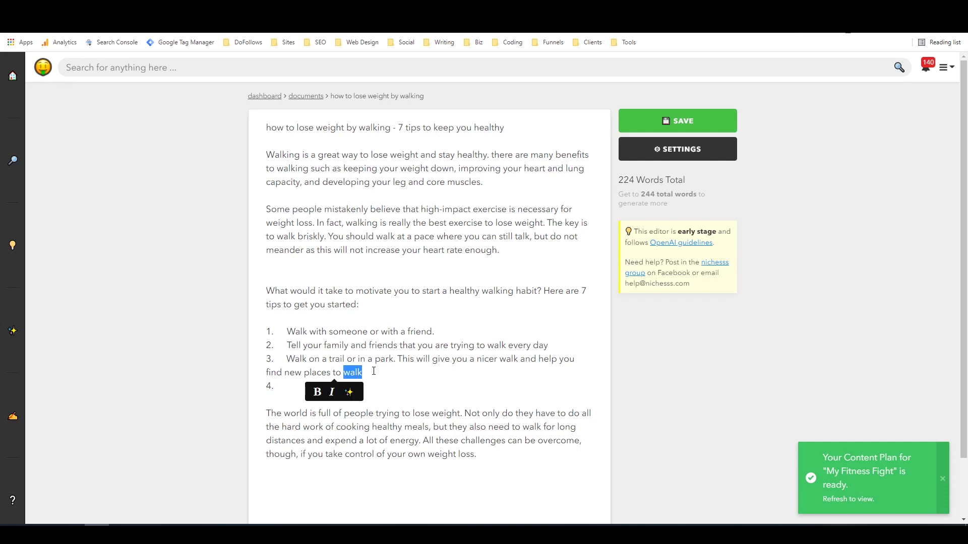
pyautogui.write('grow into.')
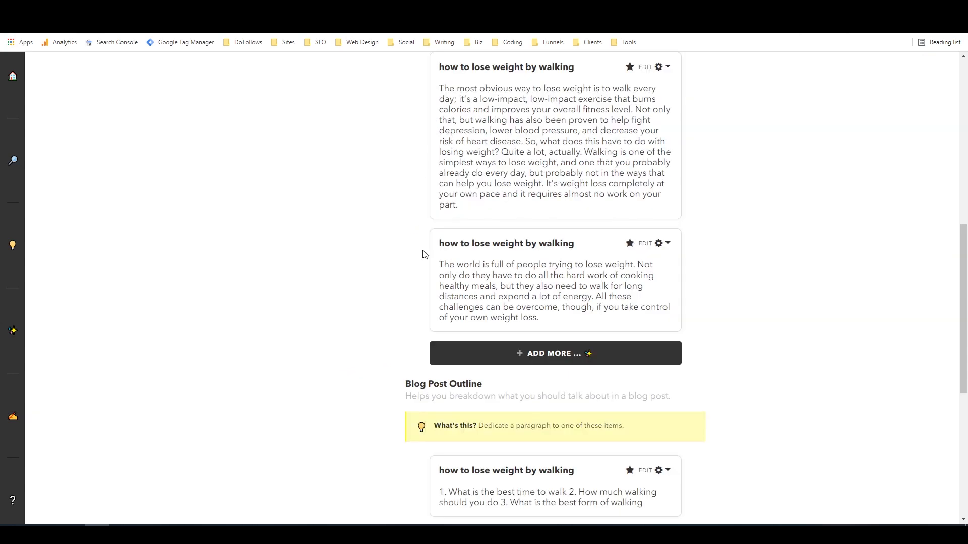
# Step: Based on the outline's best-time-to-walk question, write tip 4: "Discover the best time to go walking each day and schedule it into your calendar."
pyautogui.scroll(-4, 434, 303)
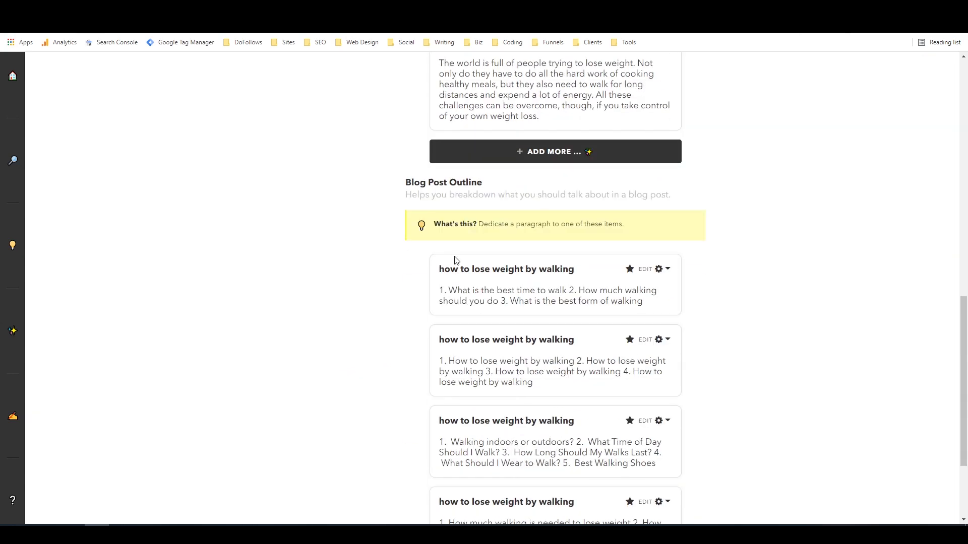
pyautogui.moveTo(449, 289); pyautogui.dragTo(567, 290)
pyautogui.click(567, 290)
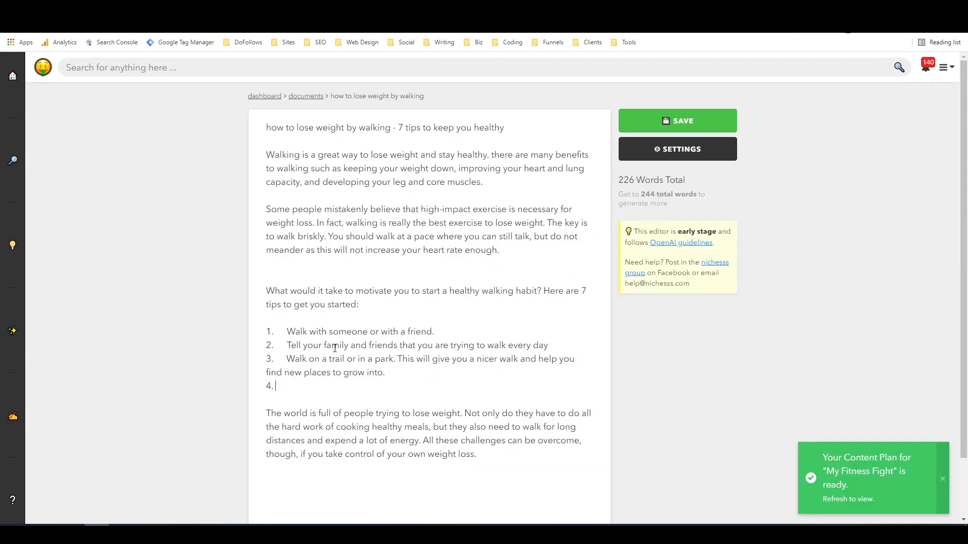
pyautogui.write('Discover the best time t')
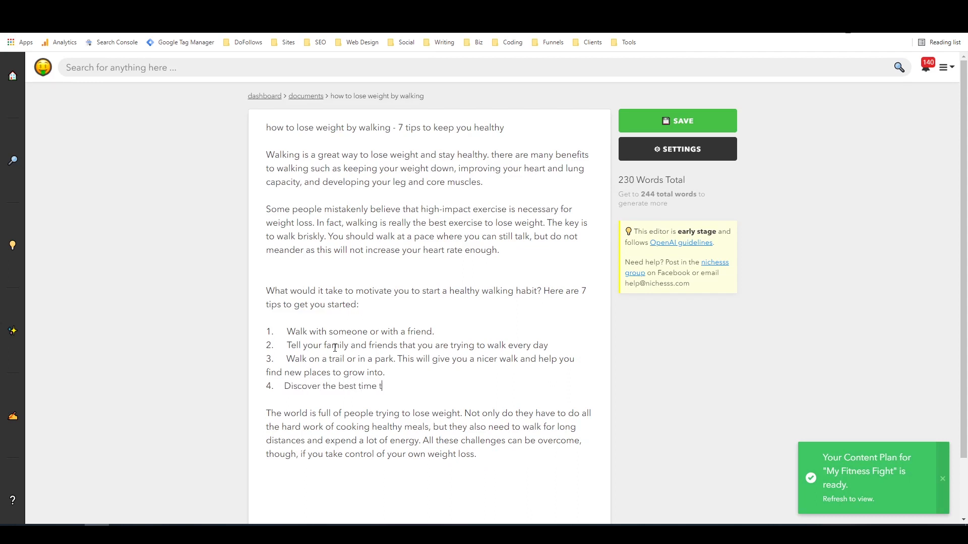
pyautogui.write('o go watlking')
pyautogui.press('BackSpace')
pyautogui.press('BackSpace')
pyautogui.press('BackSpace')
pyautogui.press('BackSpace')
pyautogui.press('BackSpace')
pyautogui.press('BackSpace')
pyautogui.press('BackSpace')
pyautogui.write('lking each day and schedule it in')
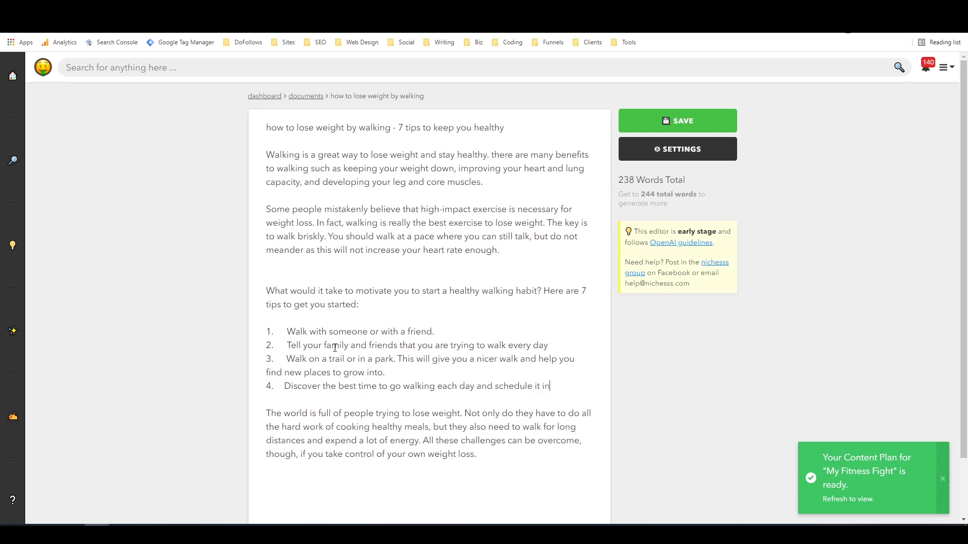
pyautogui.write('to your calendar.')
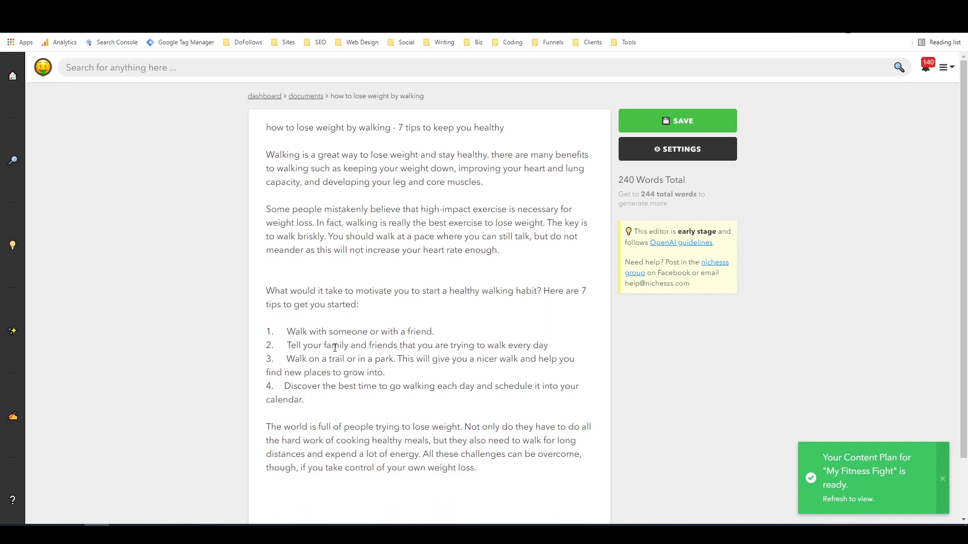
# Step: Add "This will make you less likely to skip a trip." to tip 4 and start a new line
pyautogui.write(' This will make you le')
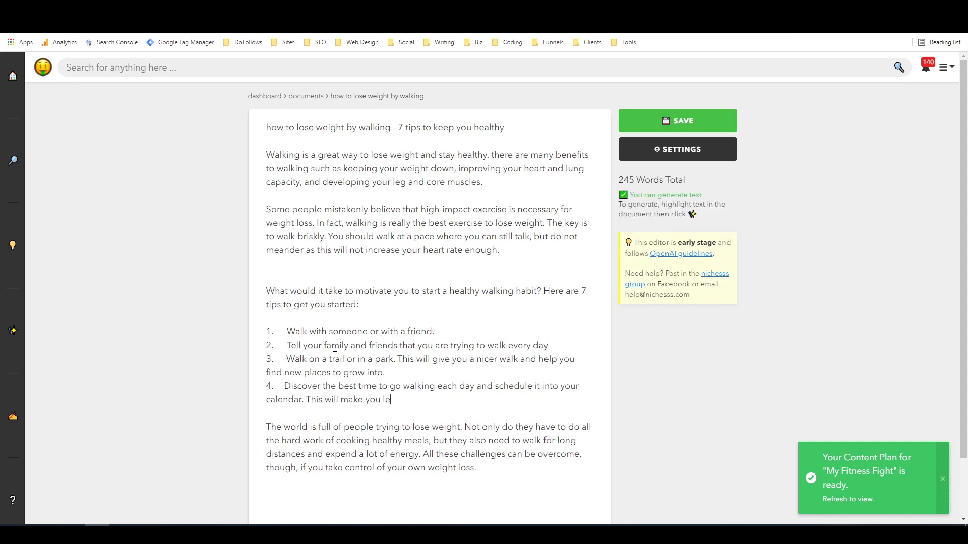
pyautogui.write('ss likely to skip a trip.')
pyautogui.press('Return')
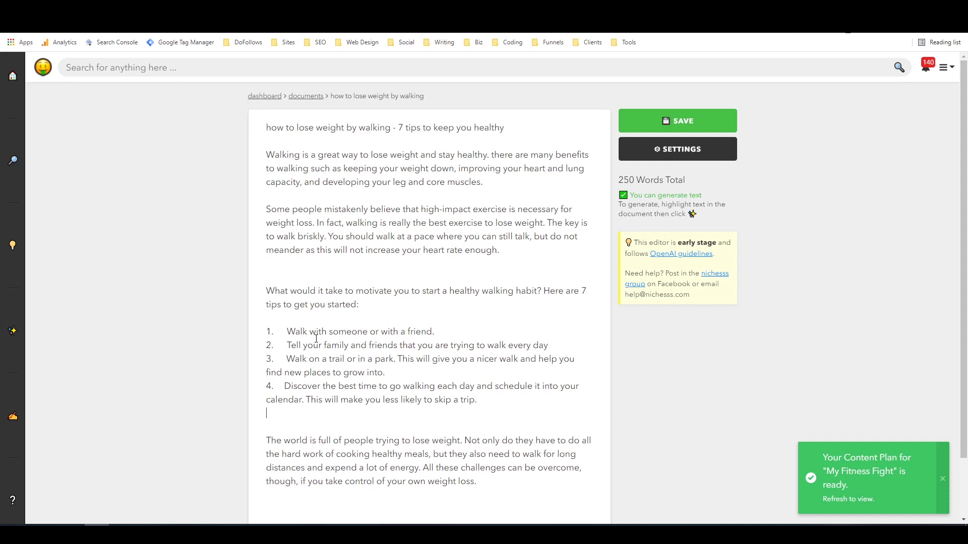
# Step: Write tip 5: "Track how far you walk each day, and try to improve on a daily or weekly basis."
pyautogui.scroll(-15, 412, 162)
pyautogui.write('5.')
pyautogui.press('BackSpace')
pyautogui.write('5. ')
pyautogui.write('Track')
pyautogui.write(' your')
pyautogui.press('BackSpace')
pyautogui.press('BackSpace')
pyautogui.press('BackSpace')
pyautogui.press('BackSpace')
pyautogui.write('how far you walk each ')
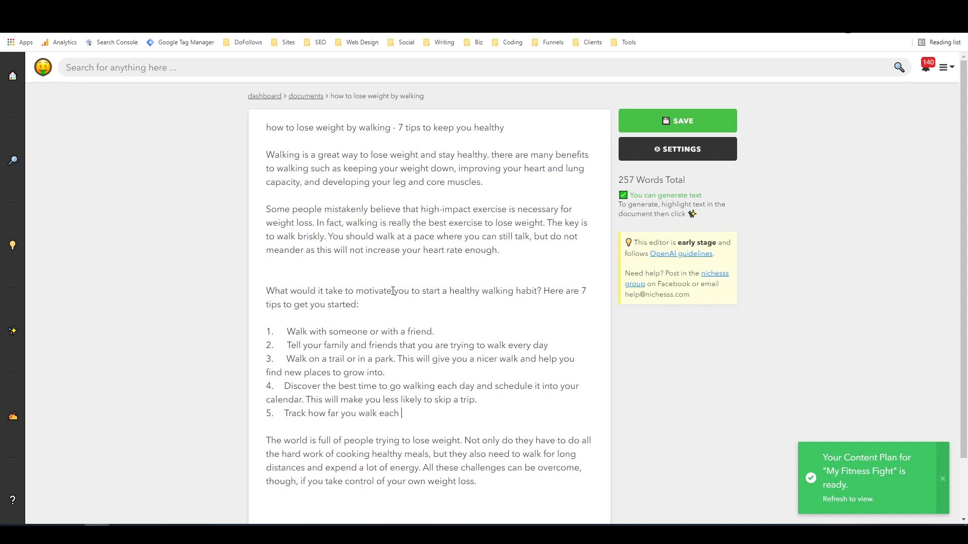
pyautogui.write('day, and try to improve on a ')
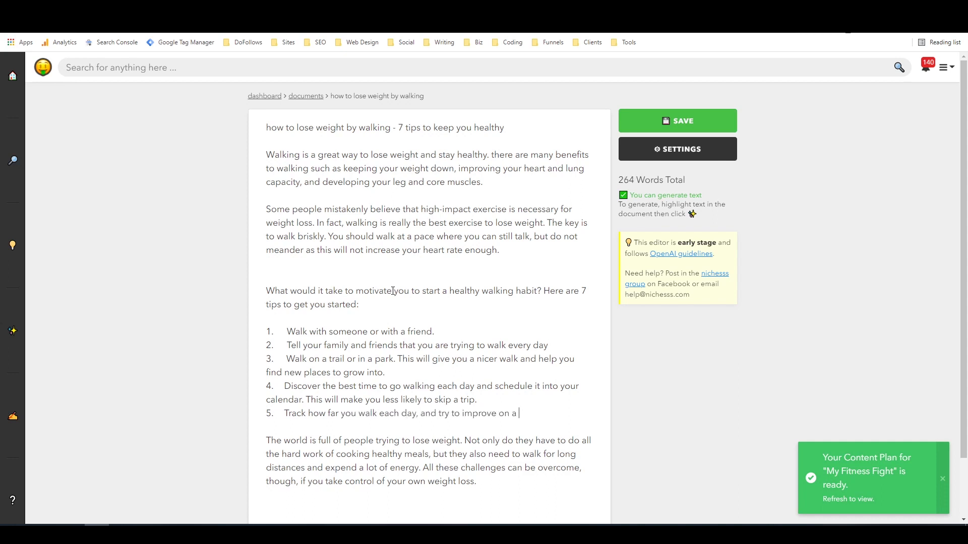
pyautogui.write('daily or weekly basis.')
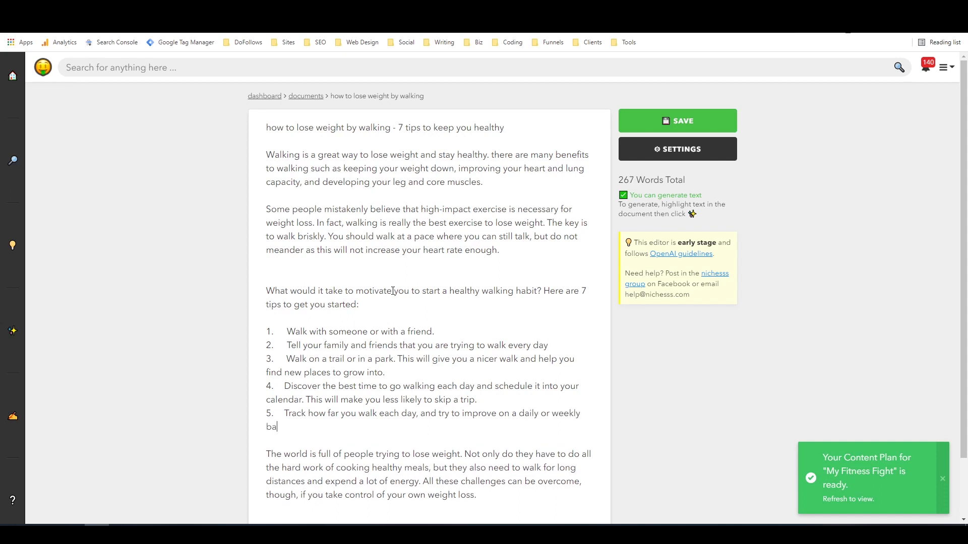
# Step: Start an indented list item numbered 6 below the fifth tip
pyautogui.press('Return')
pyautogui.write('6.')
pyautogui.press('BackSpace')
pyautogui.press('BackSpace')
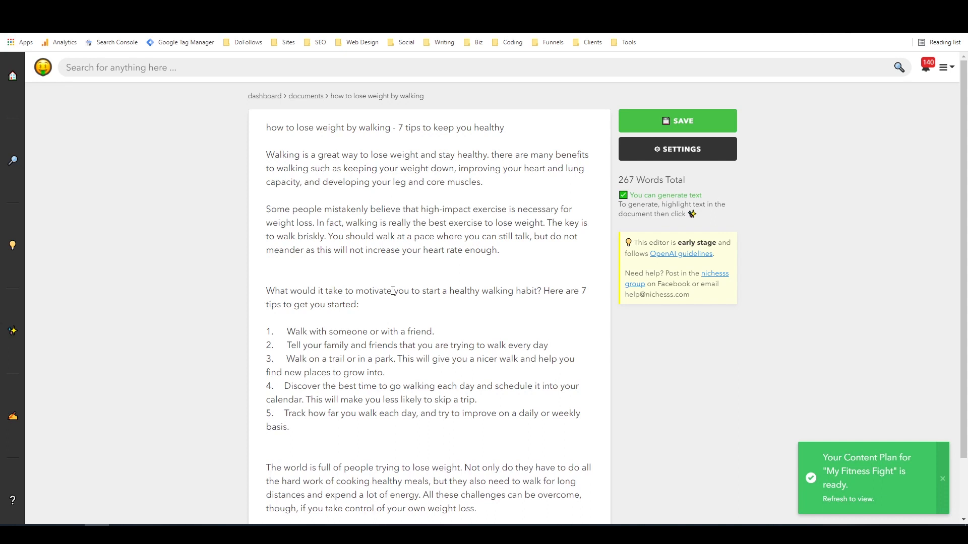
pyautogui.write('6.')
pyautogui.press('Tab')
# Step: Try to generate the sixth tip using the whole numbered list as the text generator's selection
pyautogui.moveTo(296, 448); pyautogui.dragTo(266, 332)
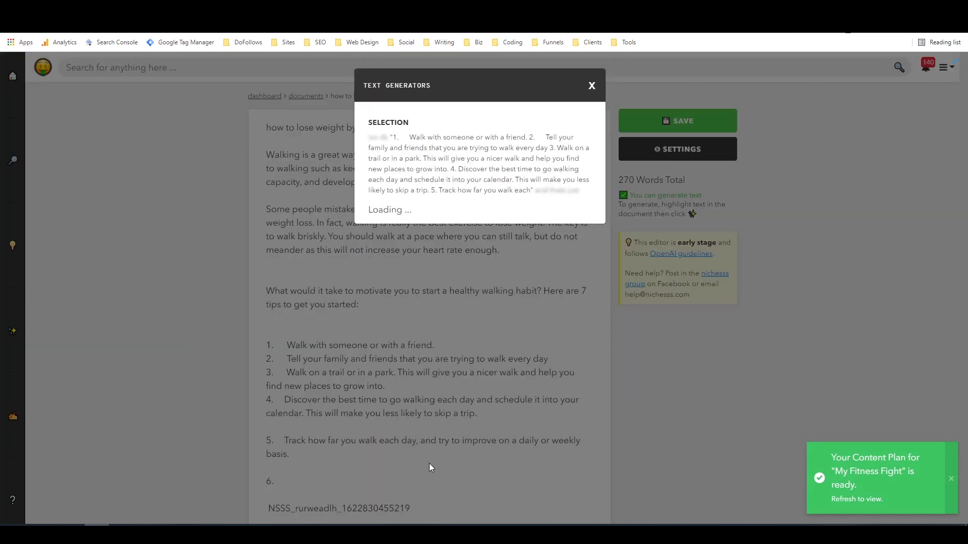
pyautogui.click(430, 462)
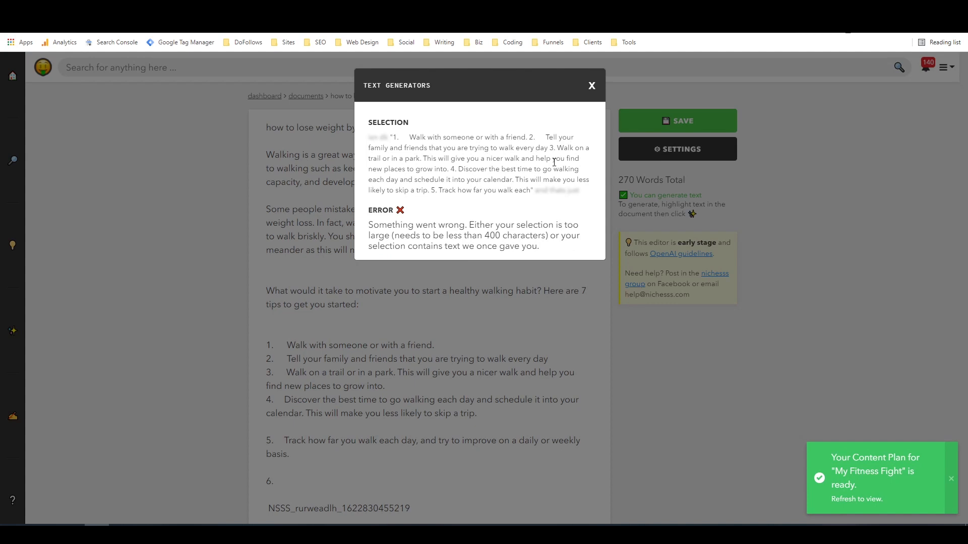
pyautogui.click(590, 85)
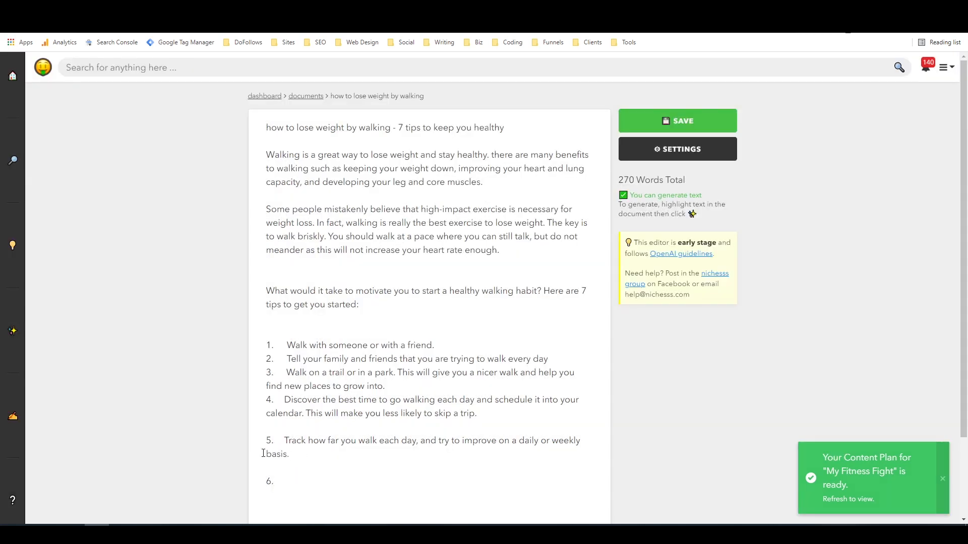
# Step: Remove the blank line above tip 5 and generate the sixth tip from items 4 to 6 with Autocomplete - Generic
pyautogui.press('BackSpace')
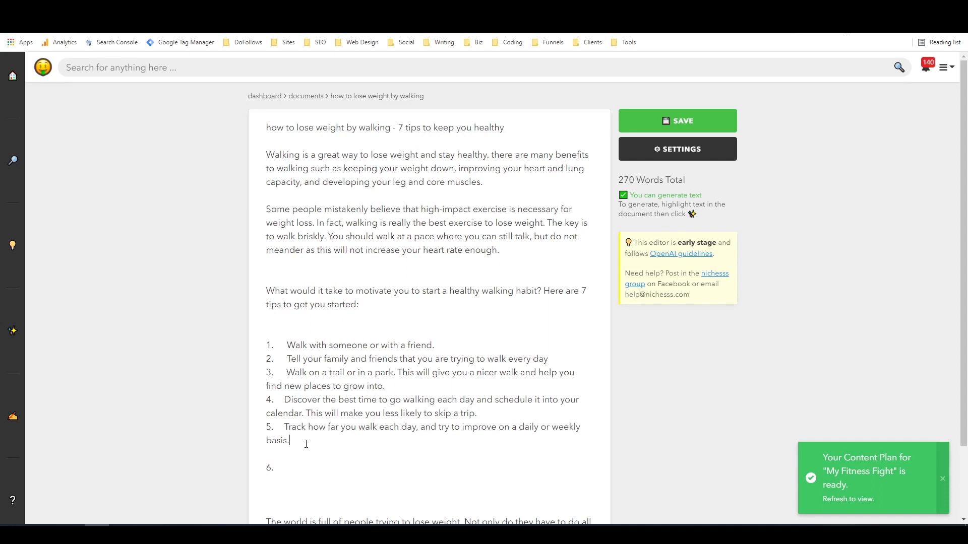
pyautogui.moveTo(304, 439); pyautogui.dragTo(260, 398)
pyautogui.moveTo(284, 469); pyautogui.dragTo(265, 399)
pyautogui.click(419, 489)
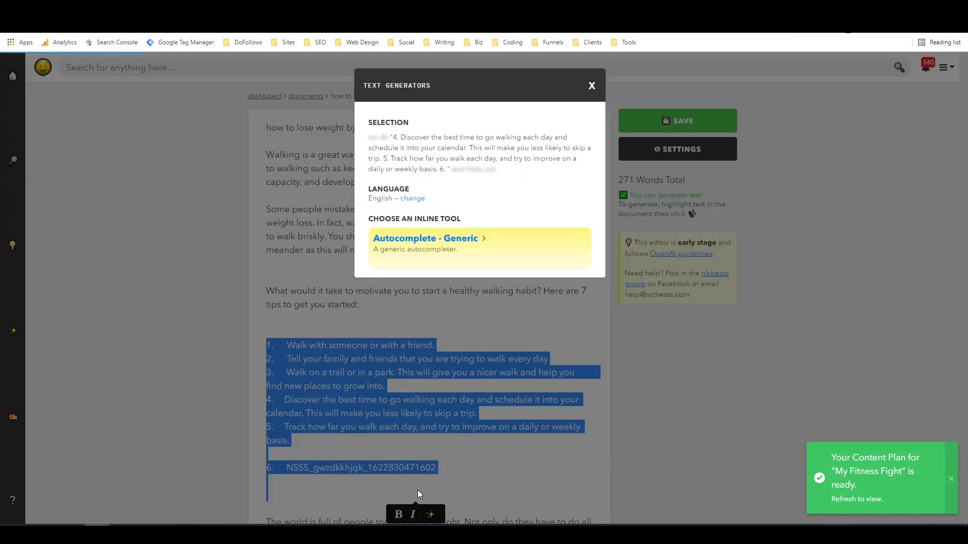
pyautogui.click(440, 238)
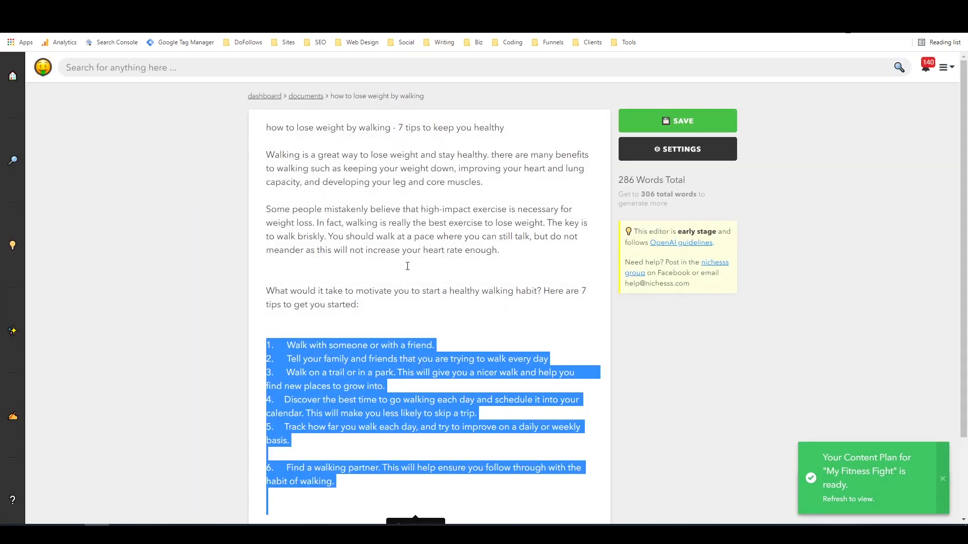
# Step: Close the gap above tip 6, extend its ending with "and give you the opportunity to socialize." and start a new line
pyautogui.scroll(-2, 412, 275)
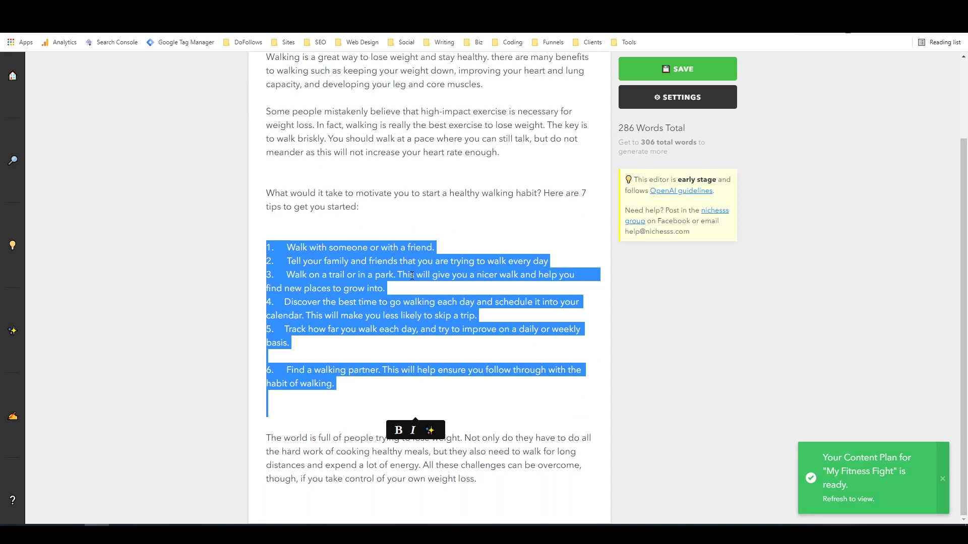
pyautogui.click(287, 359)
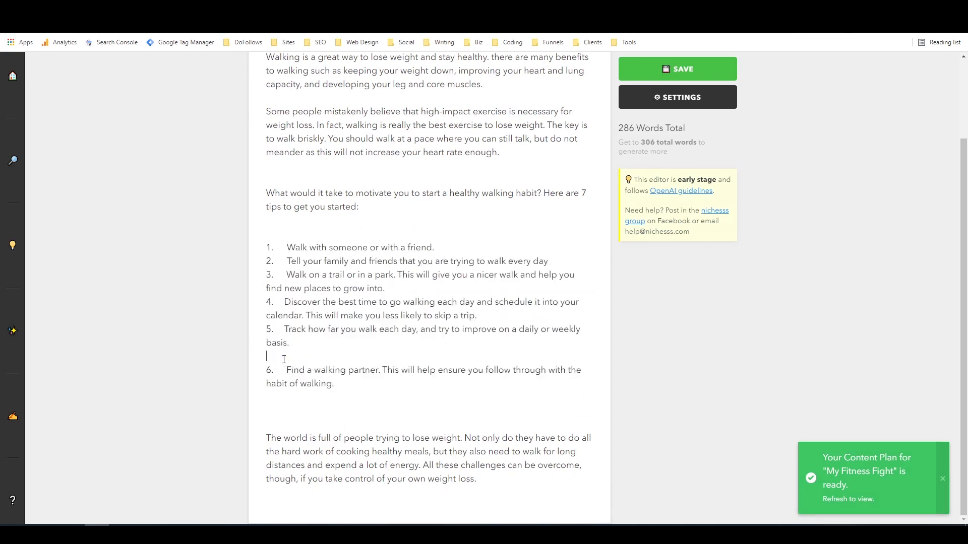
pyautogui.press('BackSpace')
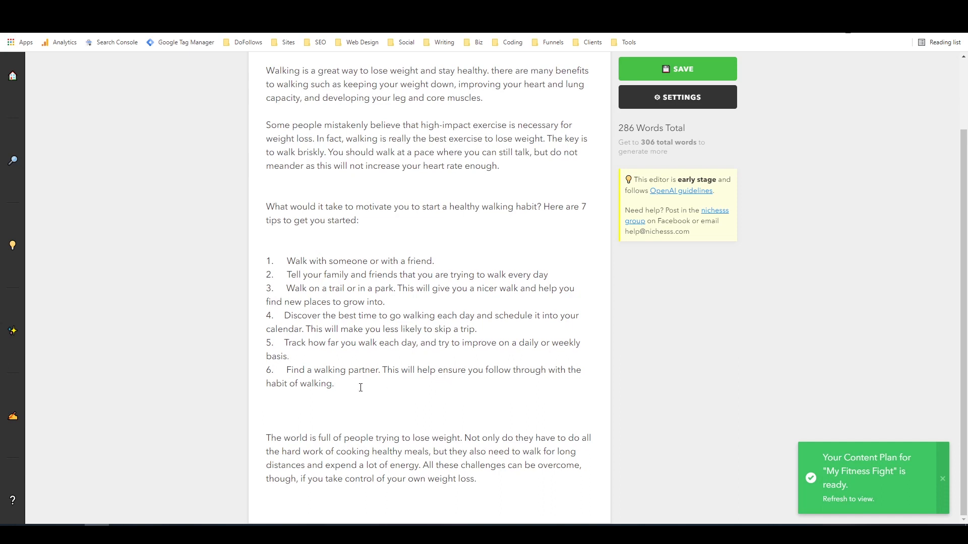
pyautogui.press('BackSpace')
pyautogui.write('and give you the opportunity to socialize.')
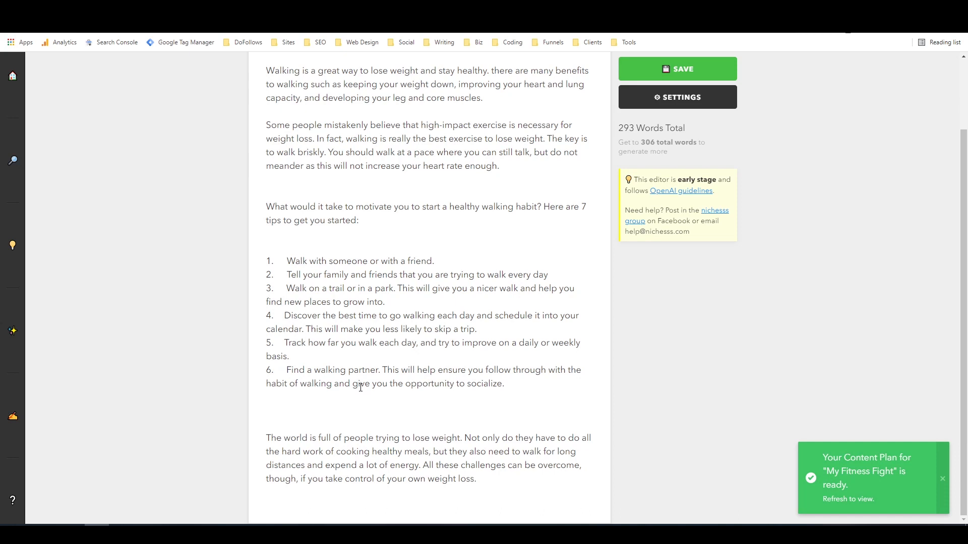
pyautogui.press('Return')
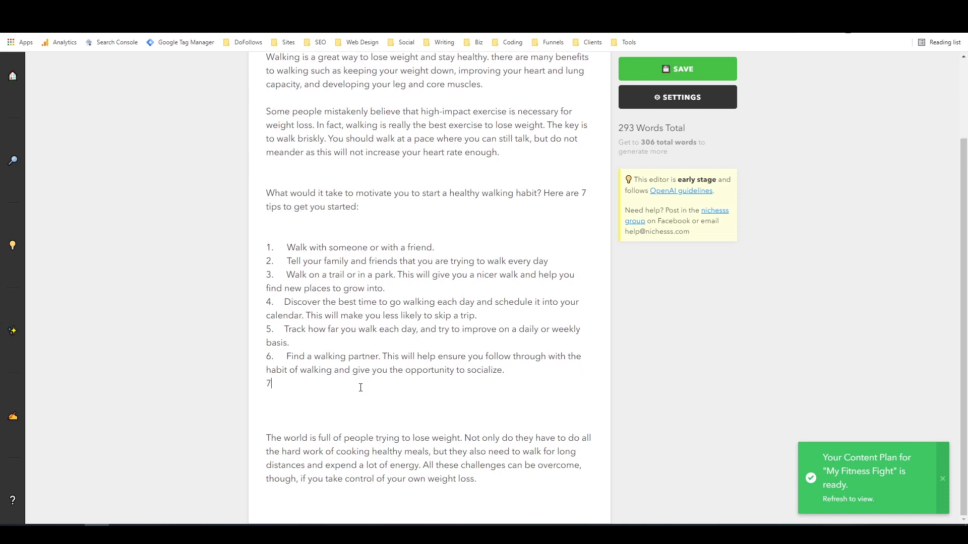
# Step: Write tip 7 as "Drink lots of water and gets lots of sleep! Your body needs the right resources in order improve its fitness."
pyautogui.write('7.')
pyautogui.write('7.')
pyautogui.press('BackSpace')
pyautogui.press('BackSpace')
pyautogui.write('7.')
pyautogui.press('Tab')
pyautogui.write('Drink lots of water and gets lots of sleep! Your body needs ')
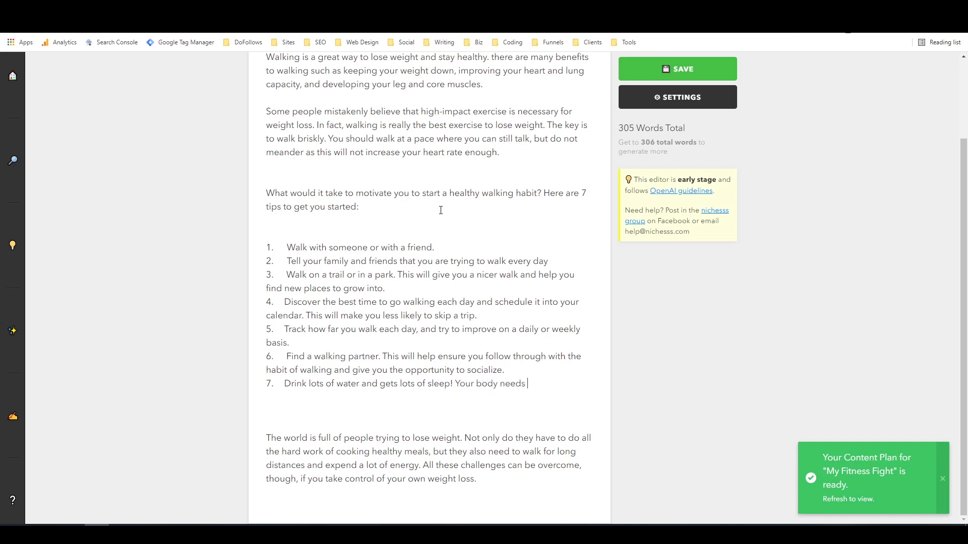
pyautogui.write('the right r')
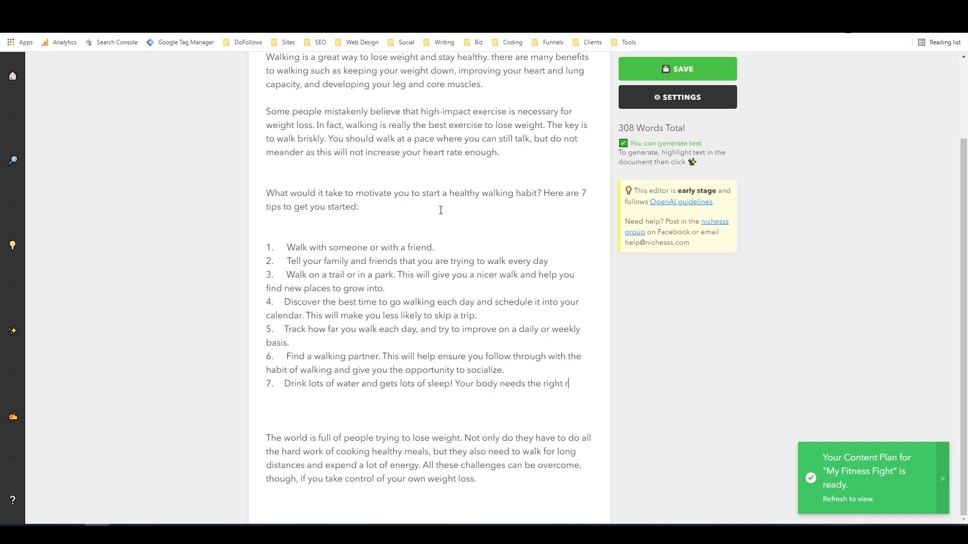
pyautogui.write('esources in order')
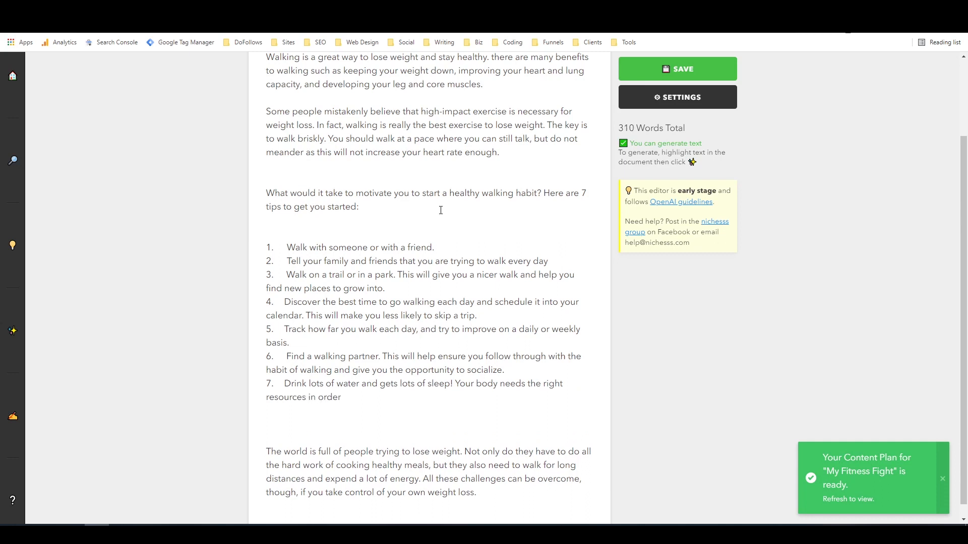
pyautogui.write(' improve its fitness.')
pyautogui.press('Return')
pyautogui.press('Return')
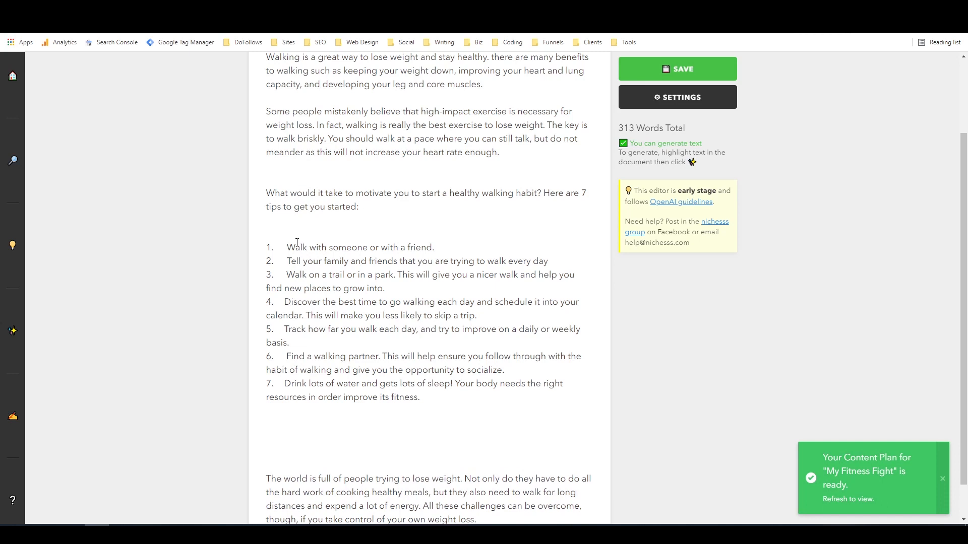
# Step: Copy the first tip's text "Walk with someone or with a friend" below the numbered list, separated by one blank line
pyautogui.moveTo(288, 246); pyautogui.dragTo(431, 250)
pyautogui.hotkey('ctrl', 'c')
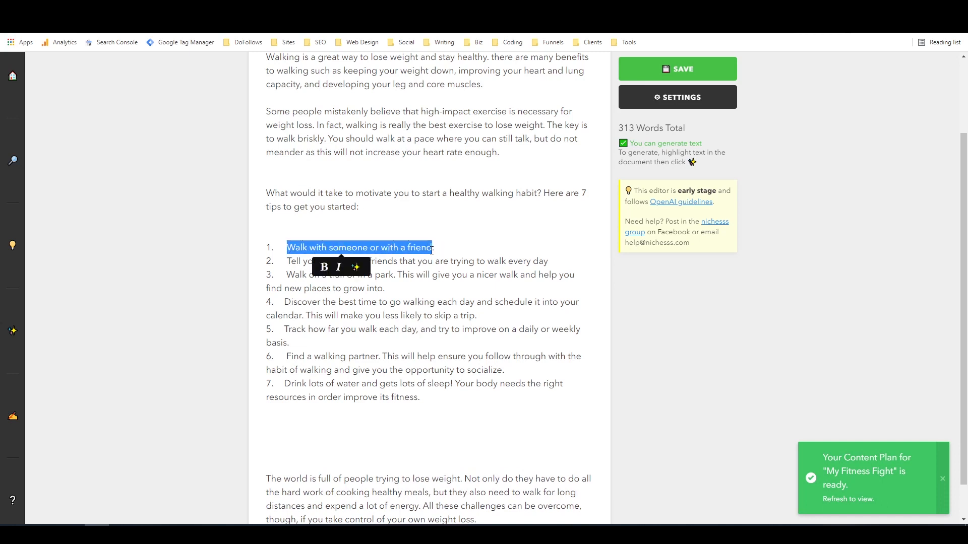
pyautogui.click(286, 423)
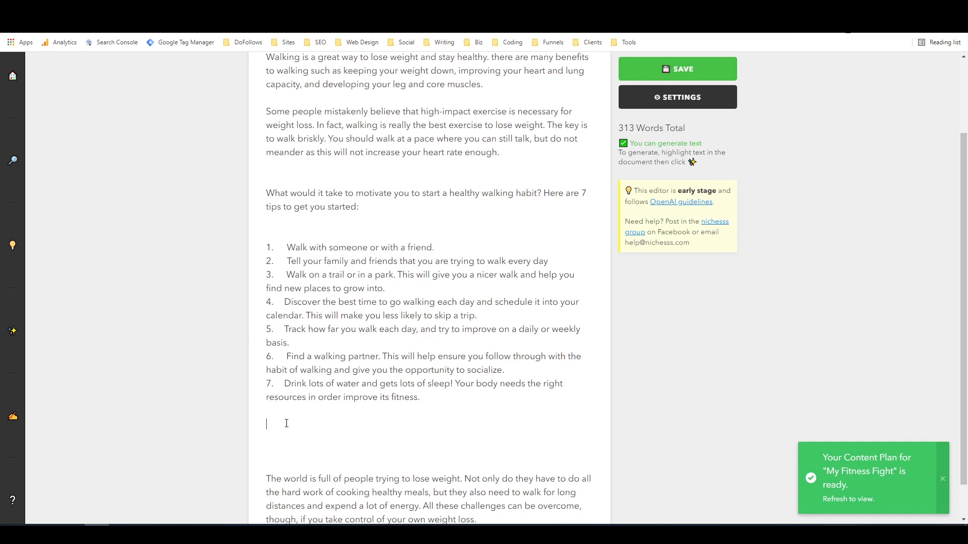
pyautogui.hotkey('ctrl', 'v')
pyautogui.scroll(-3, 343, 375)
pyautogui.click(269, 384)
pyautogui.press('BackSpace')
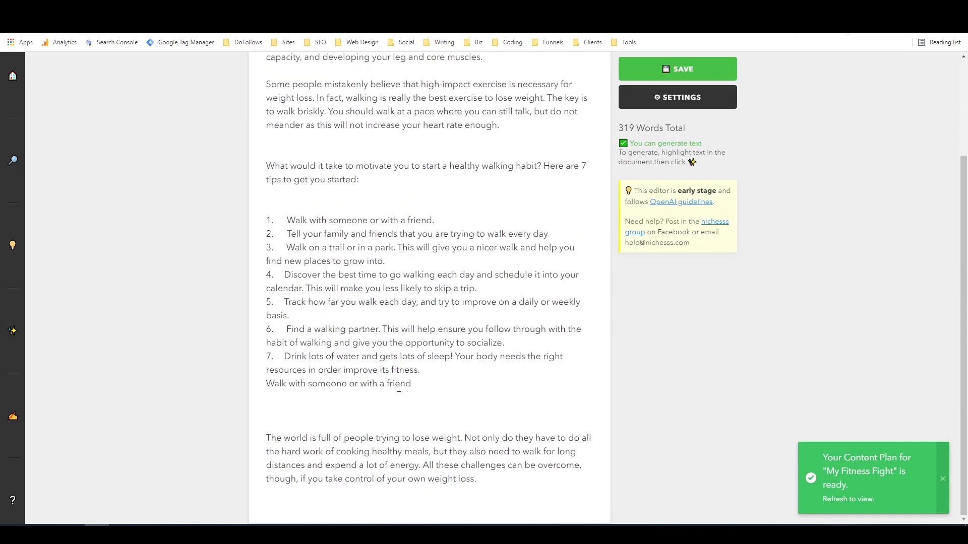
pyautogui.press('Return')
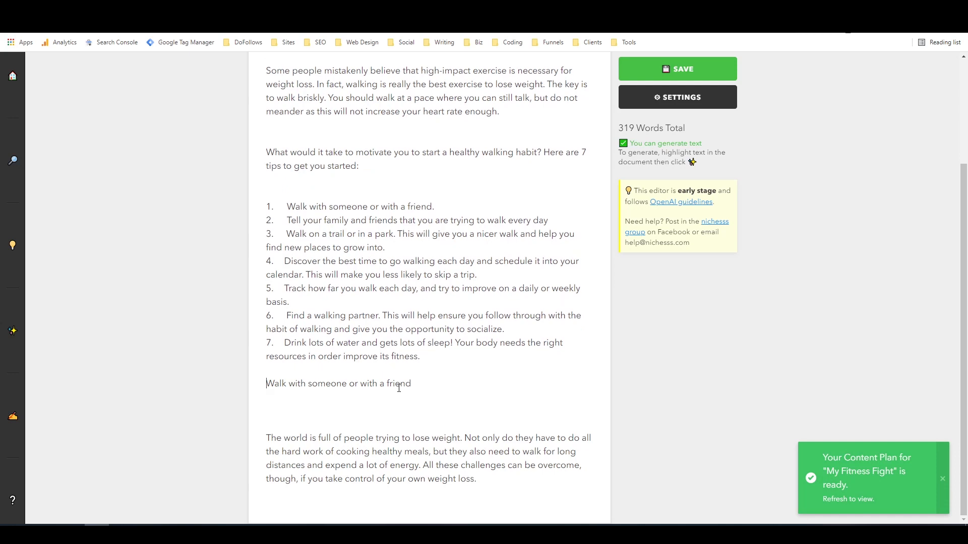
# Step: Replace "someone" with "a partner" in both the copied line and the first tip of the list
pyautogui.doubleClick(330, 383)
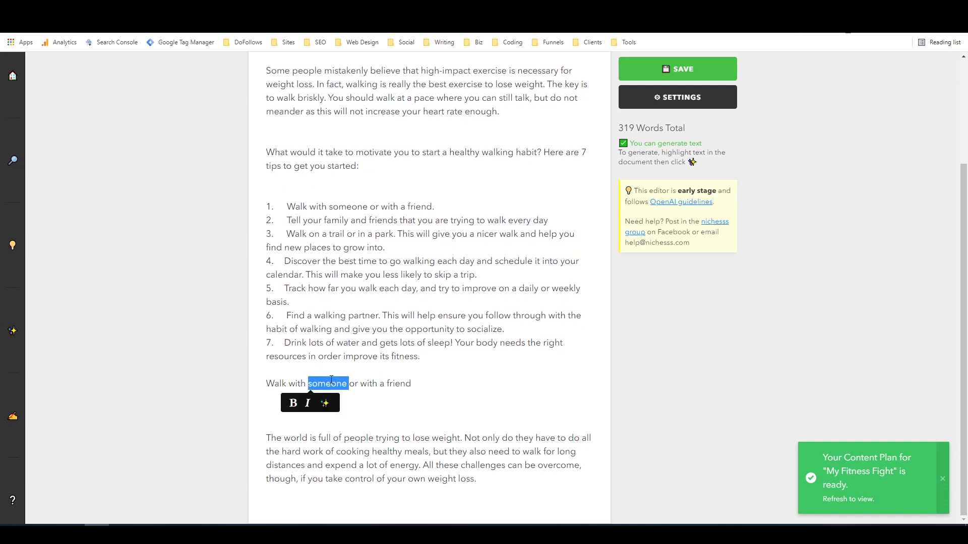
pyautogui.write('a partner')
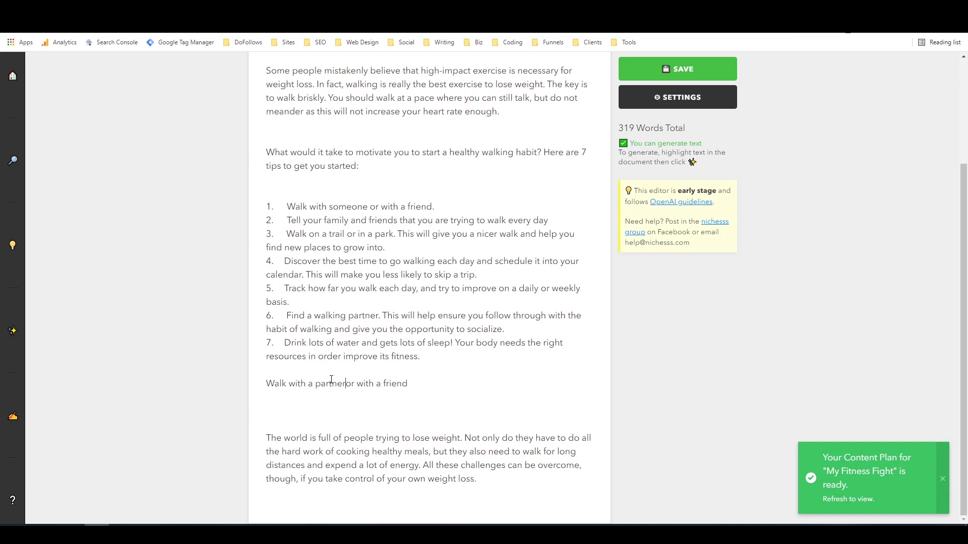
pyautogui.doubleClick(352, 209)
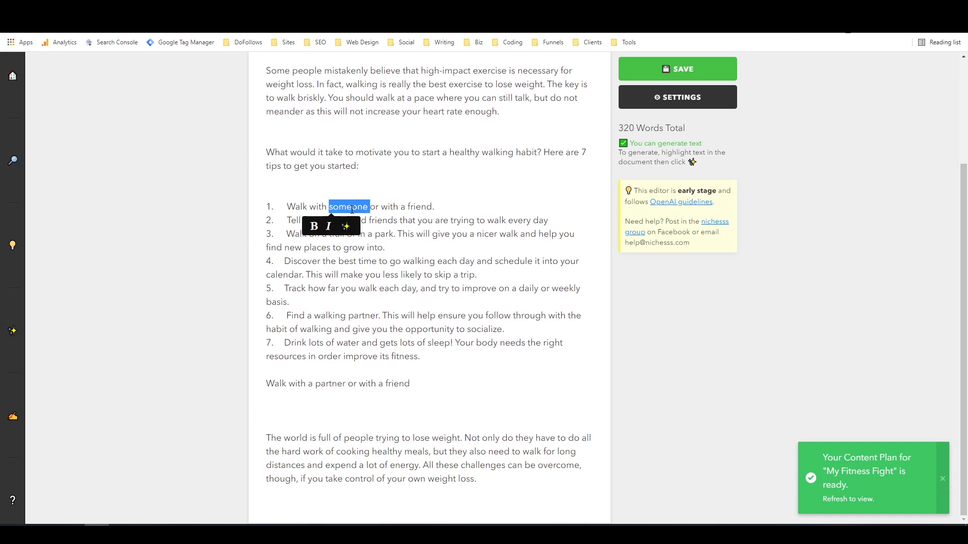
pyautogui.write('a partner')
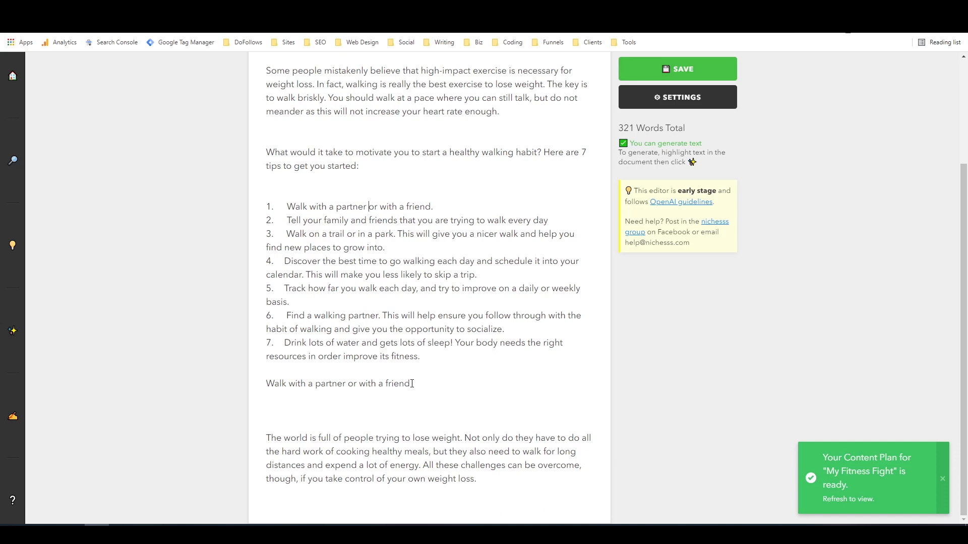
# Step: Continue the line "Walk with a partner or with a friend" with the text generator and close the generated paragraph with a period
pyautogui.moveTo(411, 384); pyautogui.dragTo(250, 389)
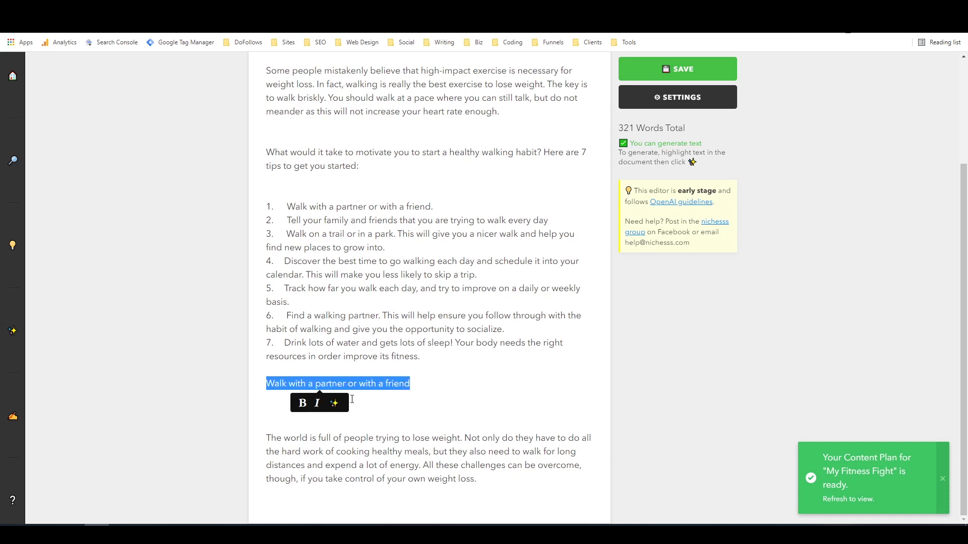
pyautogui.click(334, 403)
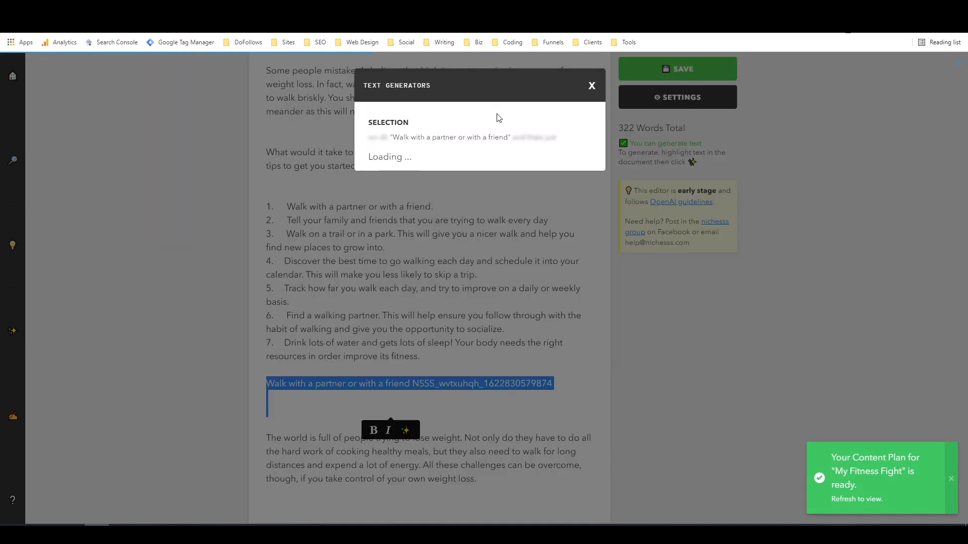
pyautogui.click(373, 225)
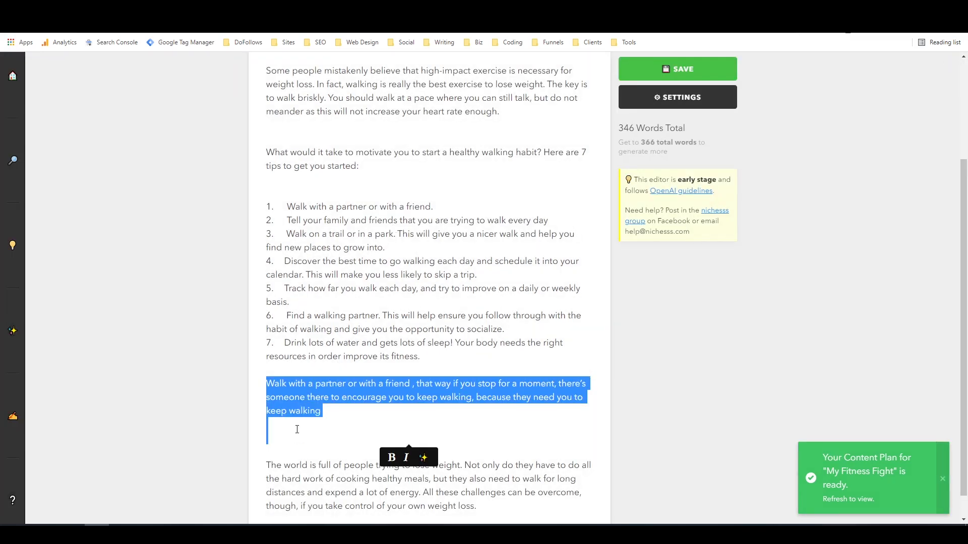
pyautogui.click(296, 430)
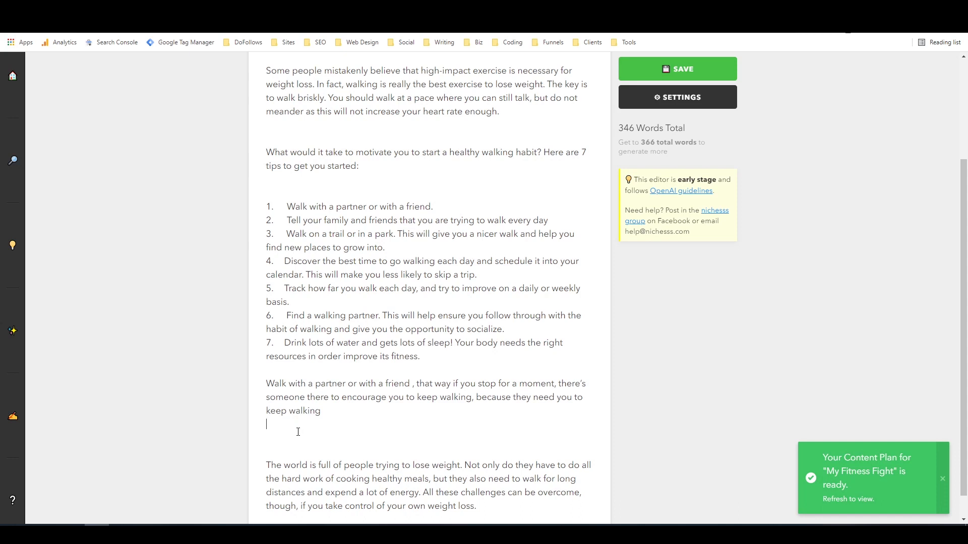
pyautogui.press('BackSpace')
pyautogui.write('.')
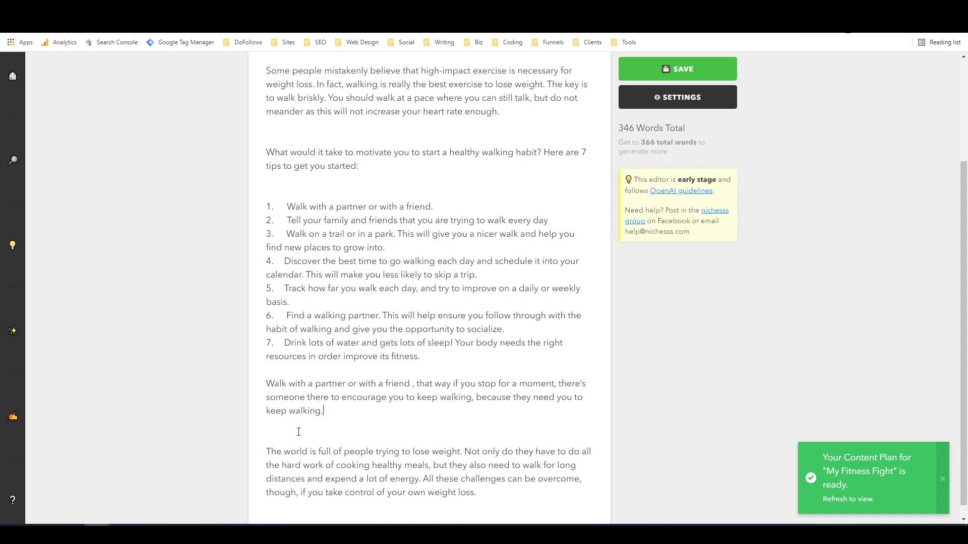
# Step: Switch to the content plan and start adding more suggestions with Blog Post Intro as the copy type
pyautogui.scroll(-1, 286, 451)
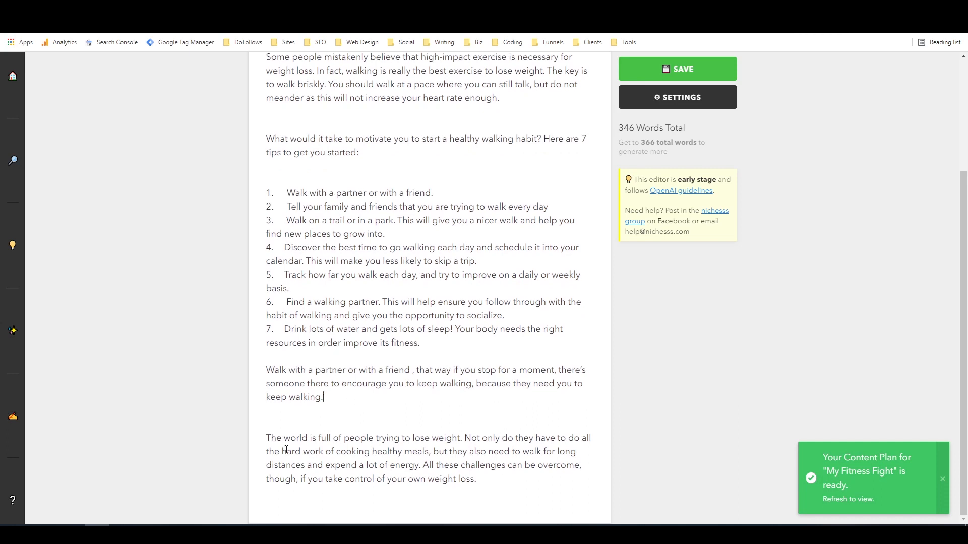
pyautogui.moveTo(271, 438); pyautogui.dragTo(486, 479)
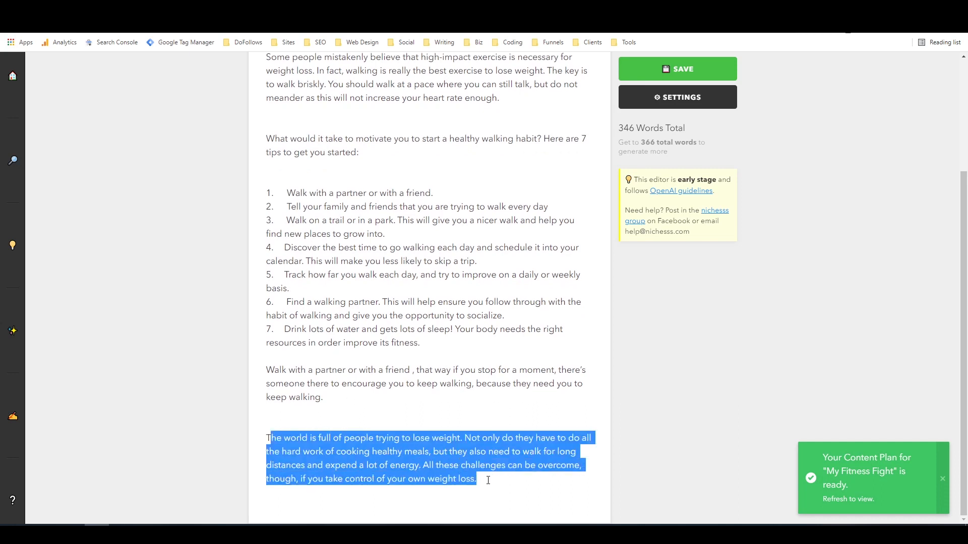
pyautogui.click(284, 438)
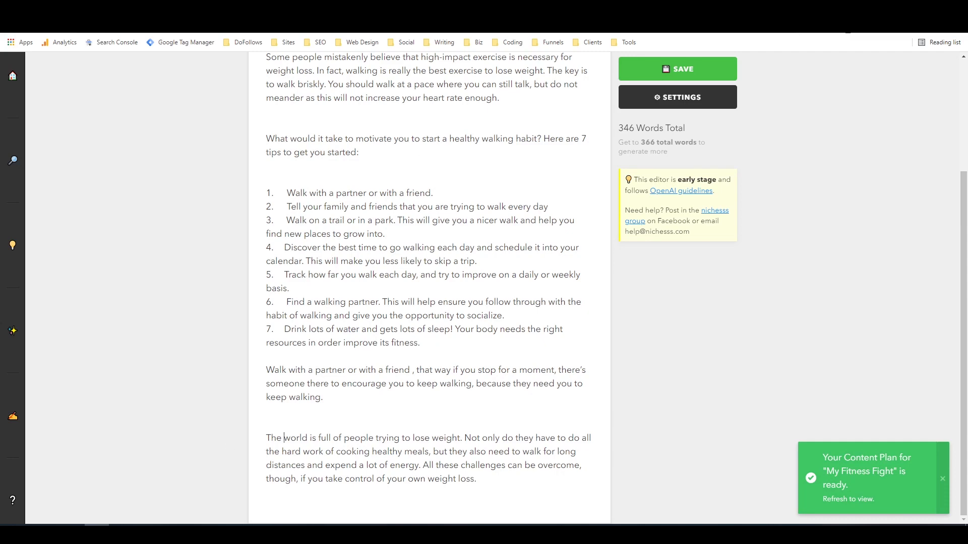
pyautogui.hotkey('ctrl', 'Tab')
pyautogui.scroll(-1, 486, 166)
pyautogui.scroll(3, 488, 173)
pyautogui.scroll(6, 488, 173)
pyautogui.scroll(-2, 488, 192)
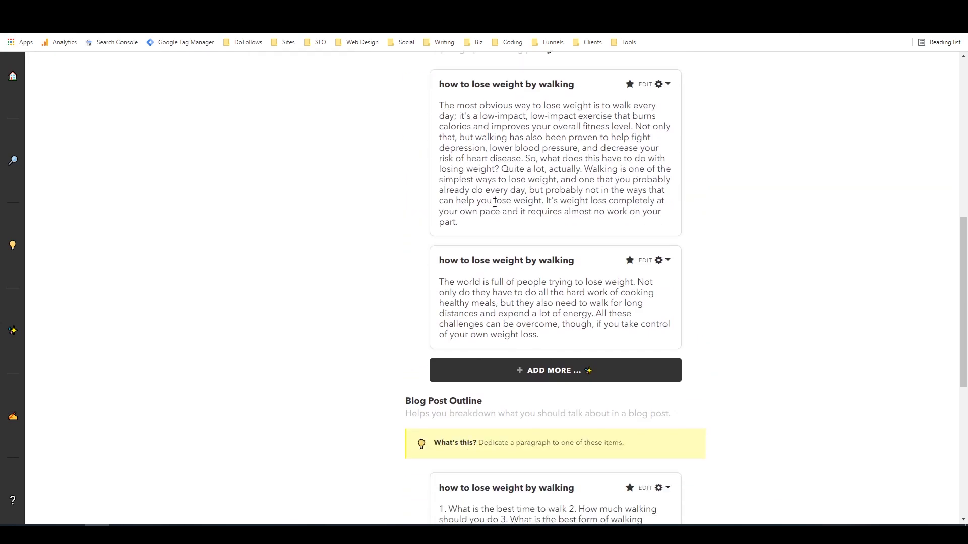
pyautogui.click(534, 366)
pyautogui.click(476, 201)
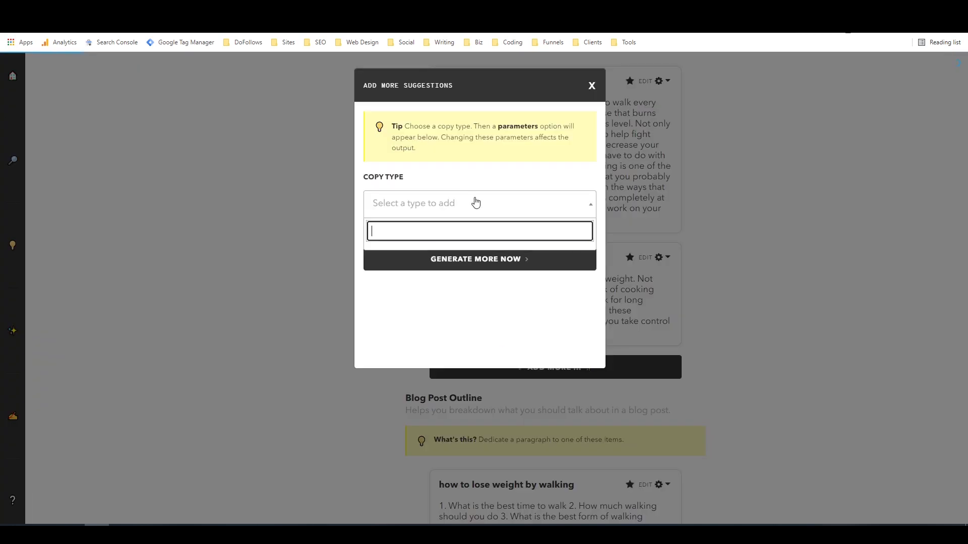
pyautogui.scroll(-2, 494, 295)
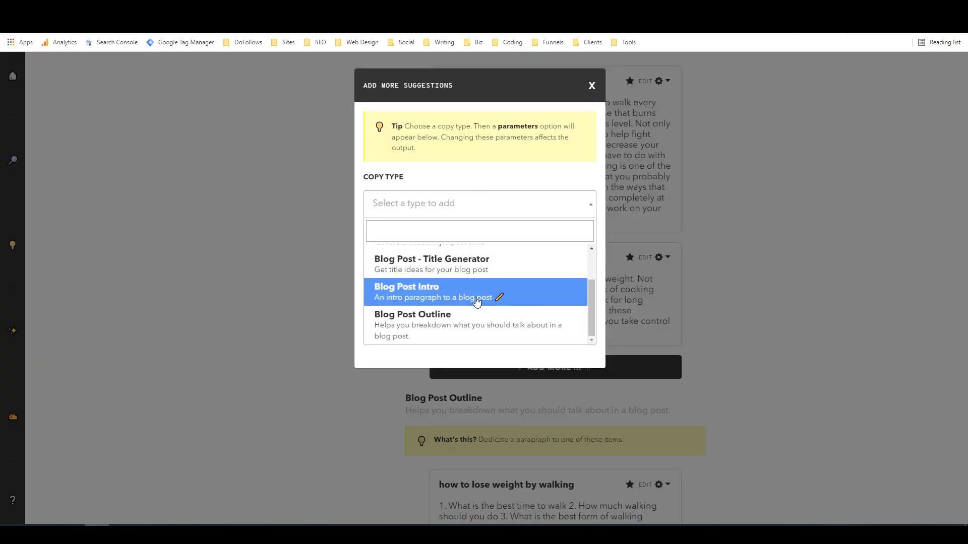
pyautogui.click(493, 295)
pyautogui.scroll(-2, 493, 275)
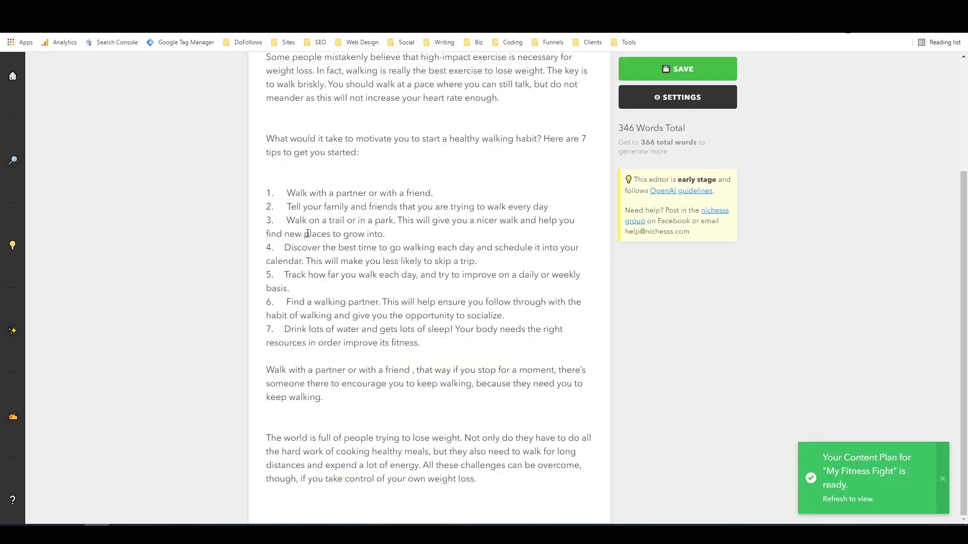
# Step: Copy the second tip from the article, use it as the title of the post, and generate more intros
pyautogui.moveTo(291, 207); pyautogui.dragTo(558, 210)
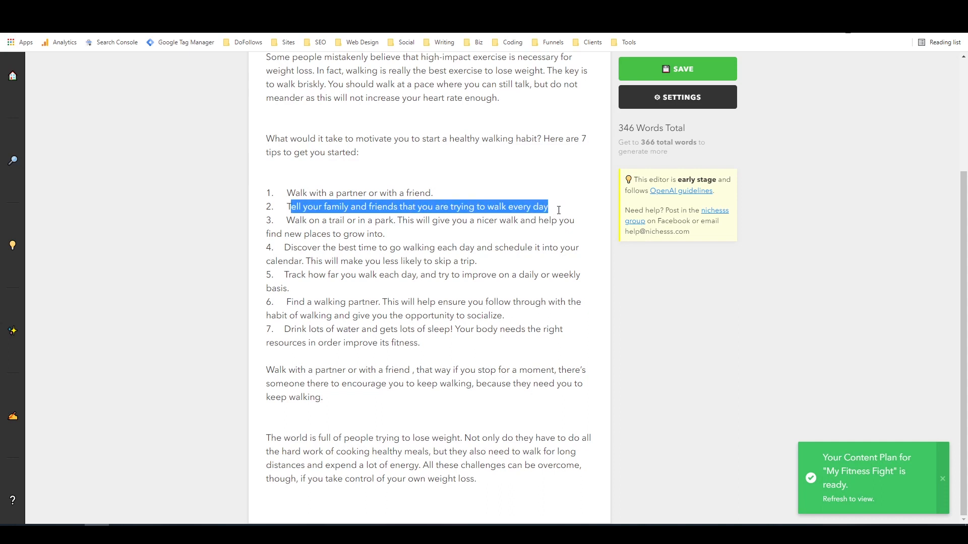
pyautogui.moveTo(289, 206); pyautogui.dragTo(548, 210)
pyautogui.hotkey('ctrl', 'c')
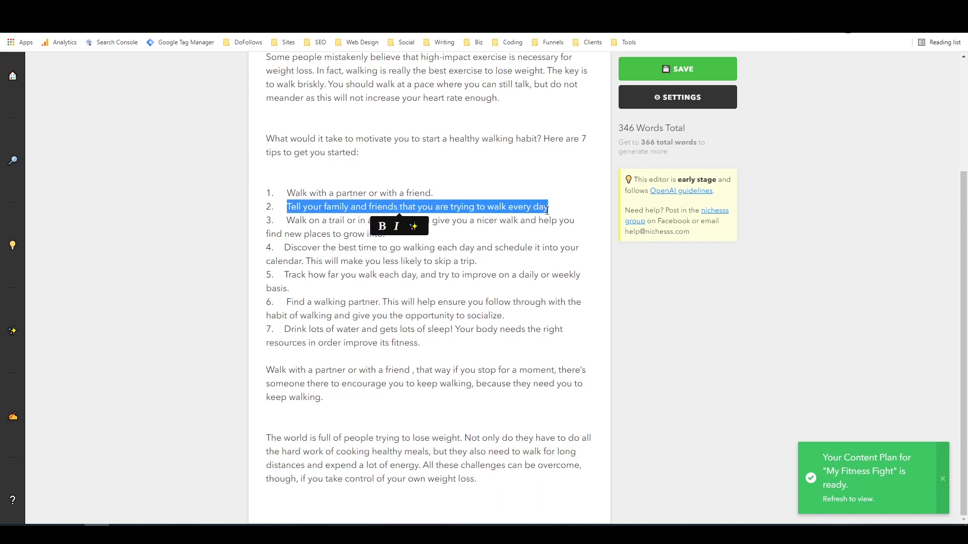
pyautogui.click(528, 235)
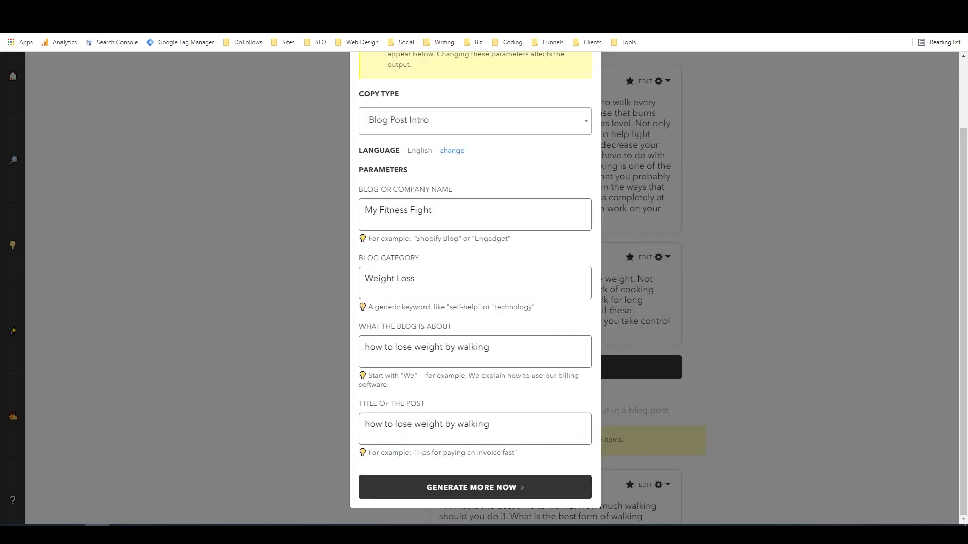
pyautogui.tripleClick(404, 422)
pyautogui.hotkey('ctrl', 'v')
pyautogui.click(442, 486)
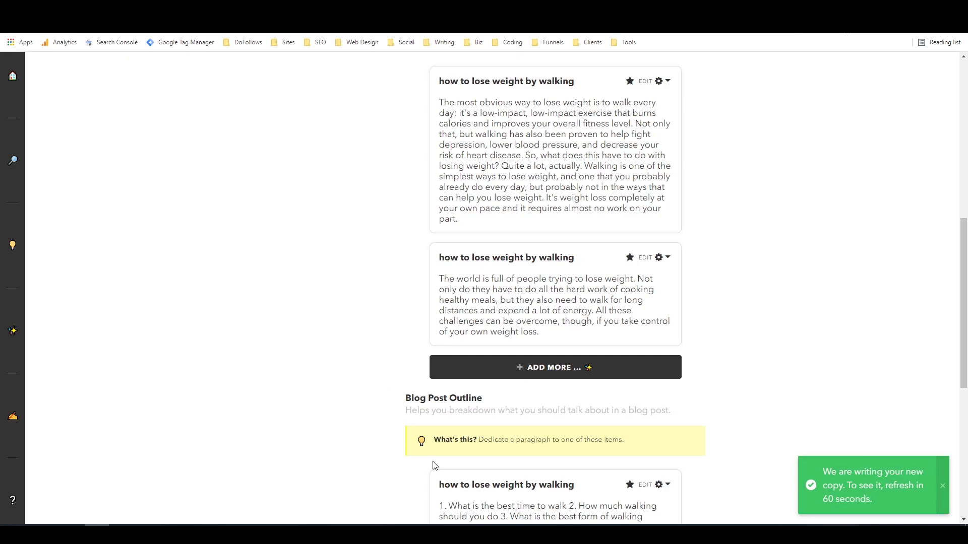
# Step: Refresh the content plan and read the new intros for the tip about telling family and friends
pyautogui.click(43, 26)
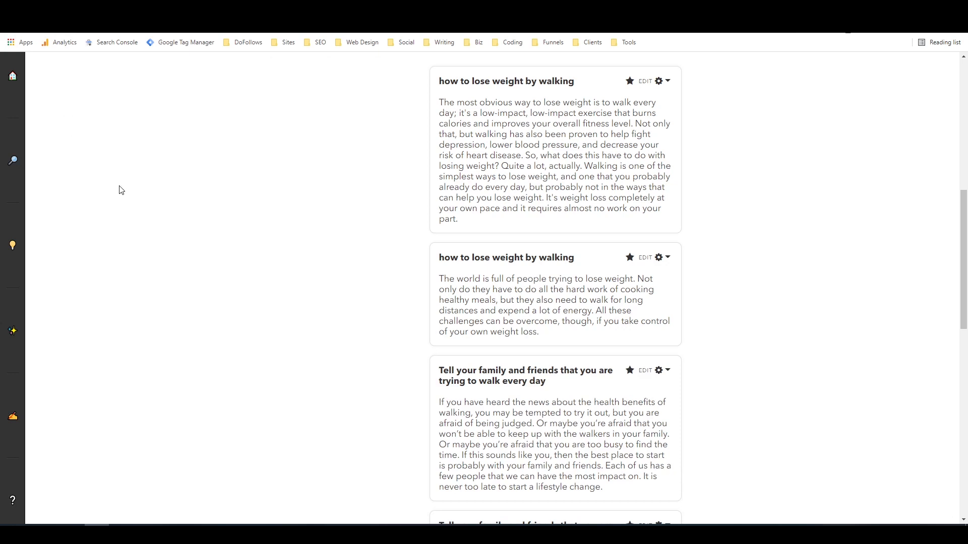
pyautogui.scroll(-3, 316, 241)
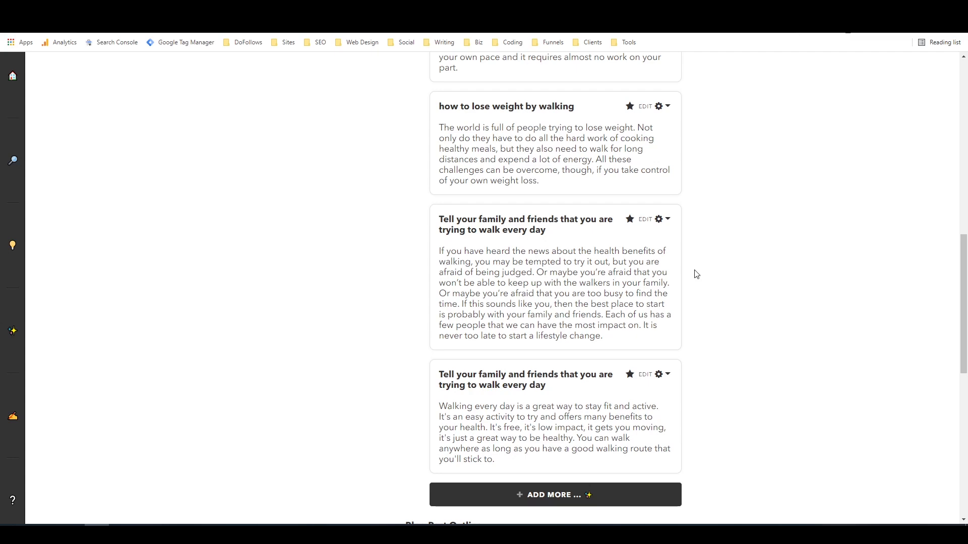
pyautogui.scroll(-3, 696, 274)
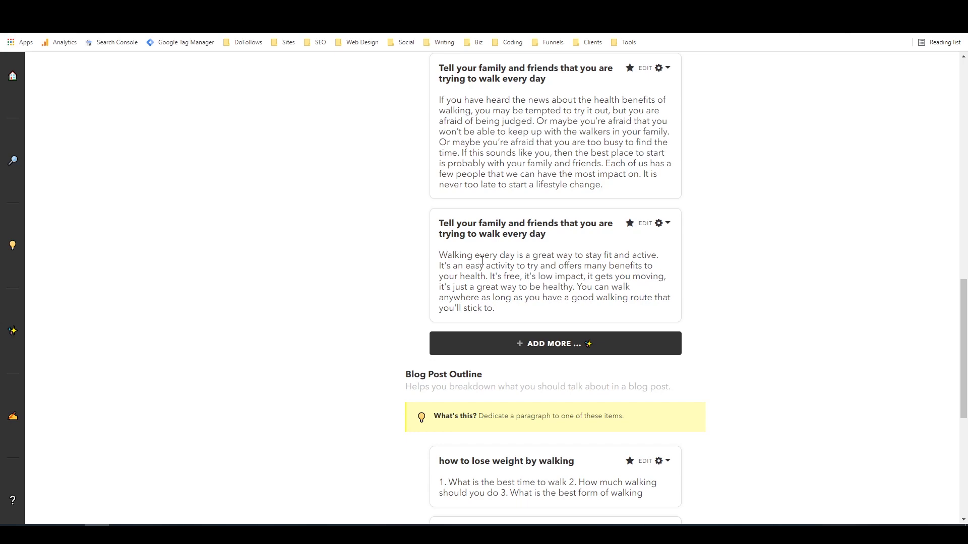
pyautogui.scroll(6, 571, 289)
pyautogui.scroll(-5, 571, 289)
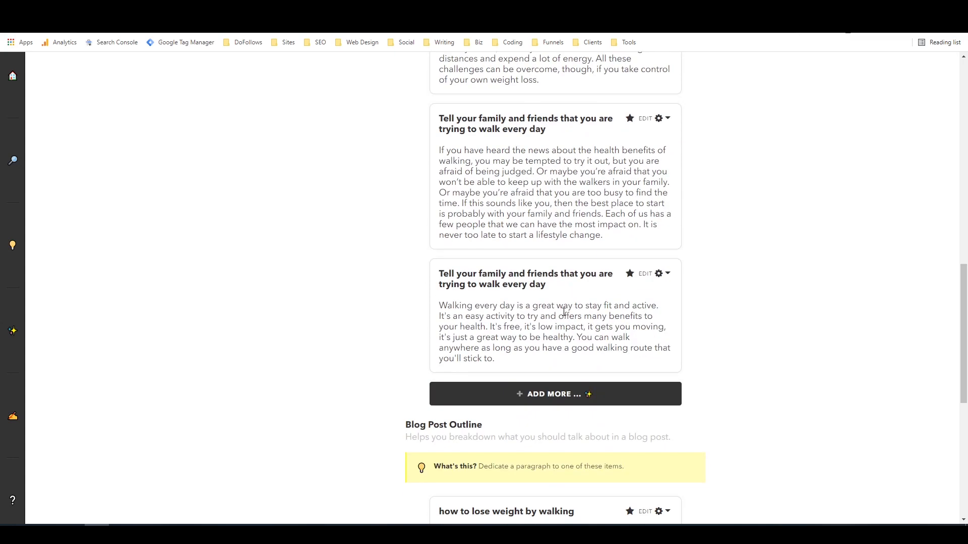
# Step: Generate another batch of Blog Post Intro suggestions for the title "Tell your family and friends that you are trying to walk every day"
pyautogui.click(542, 396)
pyautogui.click(503, 202)
pyautogui.scroll(-2, 484, 282)
pyautogui.click(474, 290)
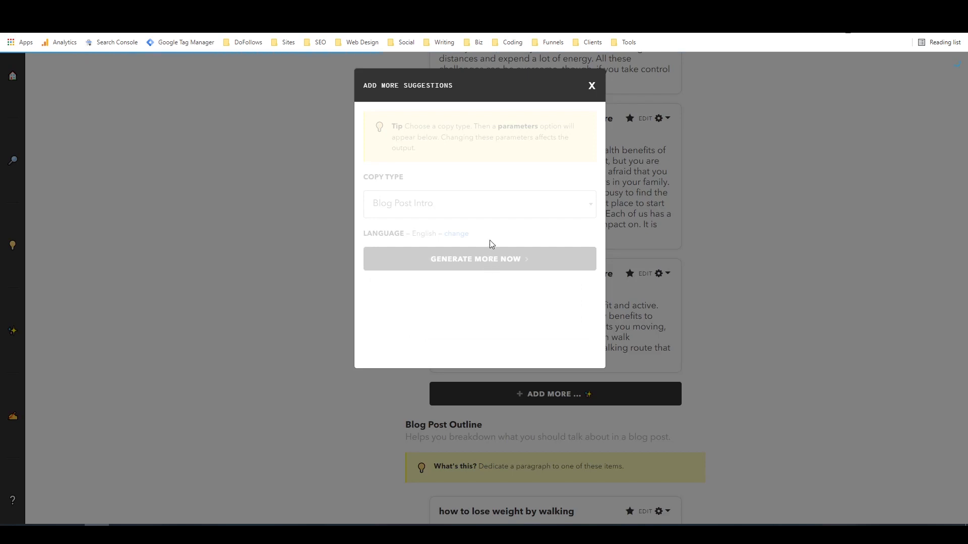
pyautogui.scroll(-2, 484, 252)
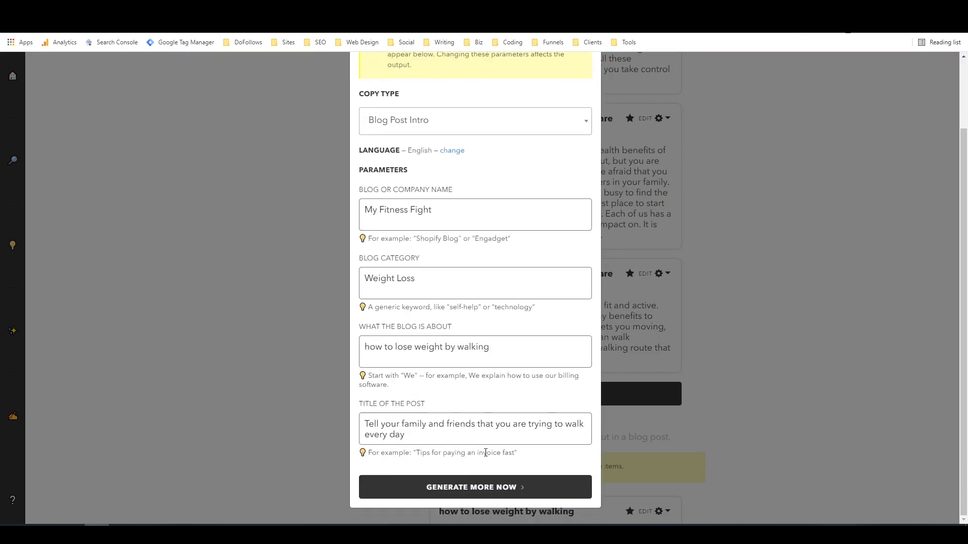
pyautogui.click(469, 487)
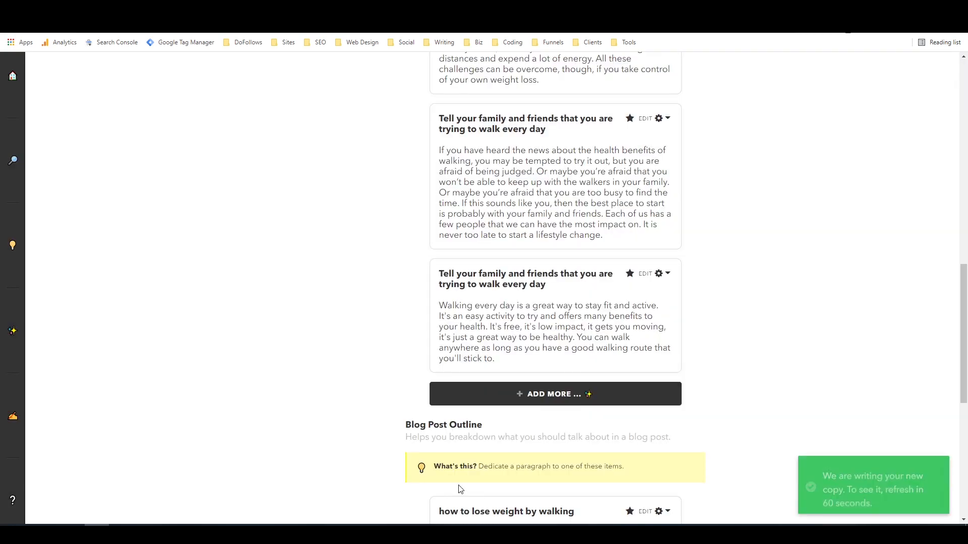
# Step: Copy the generated intro beginning "If you've ever tried to lose weight" into the article below the walking-with-a-partner paragraph
pyautogui.scroll(-3, 370, 226)
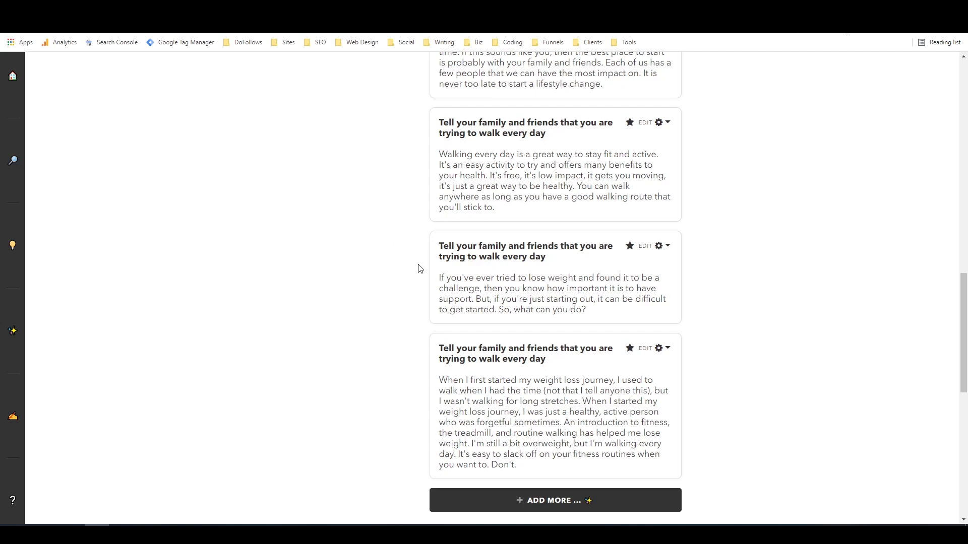
pyautogui.moveTo(439, 278); pyautogui.dragTo(592, 318)
pyautogui.hotkey('ctrl', 'c')
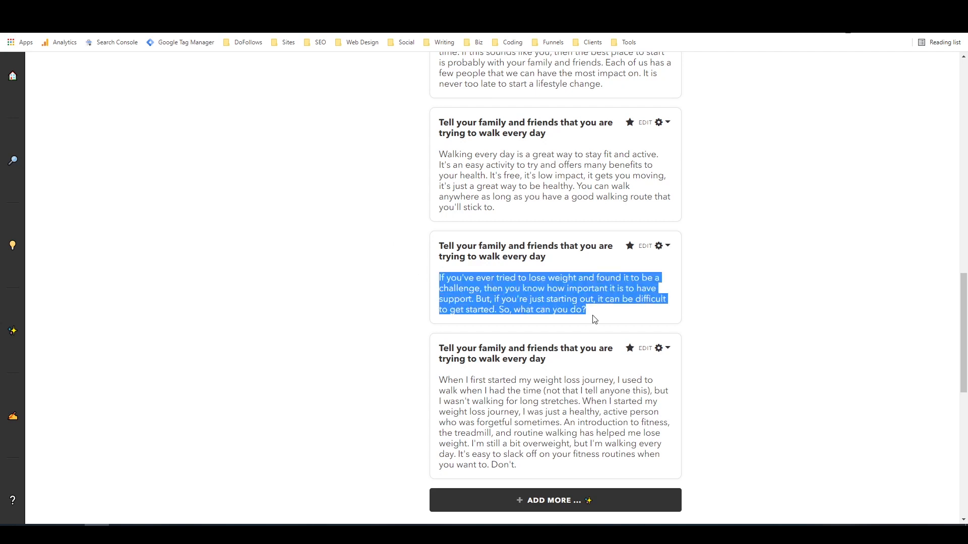
pyautogui.click(393, 235)
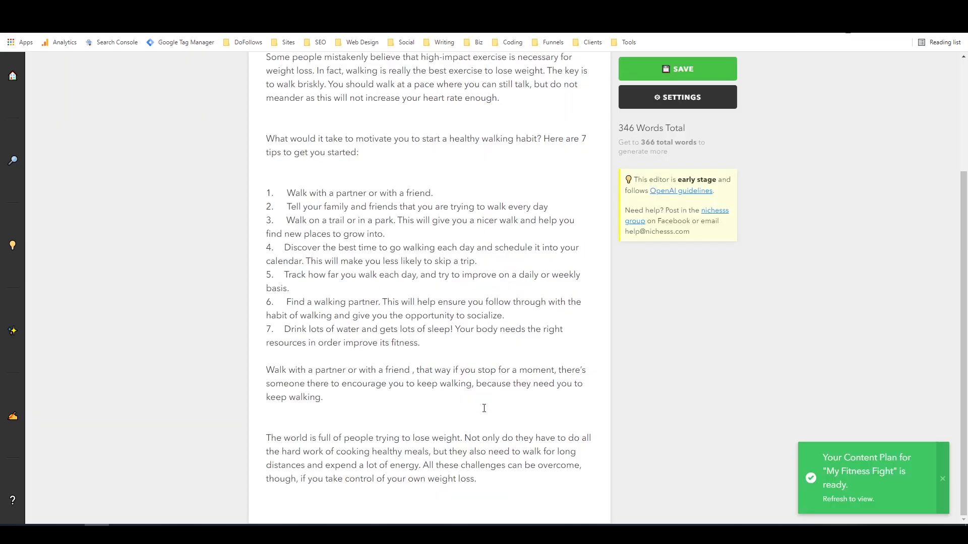
pyautogui.click(375, 409)
pyautogui.press('Return')
pyautogui.press('Return')
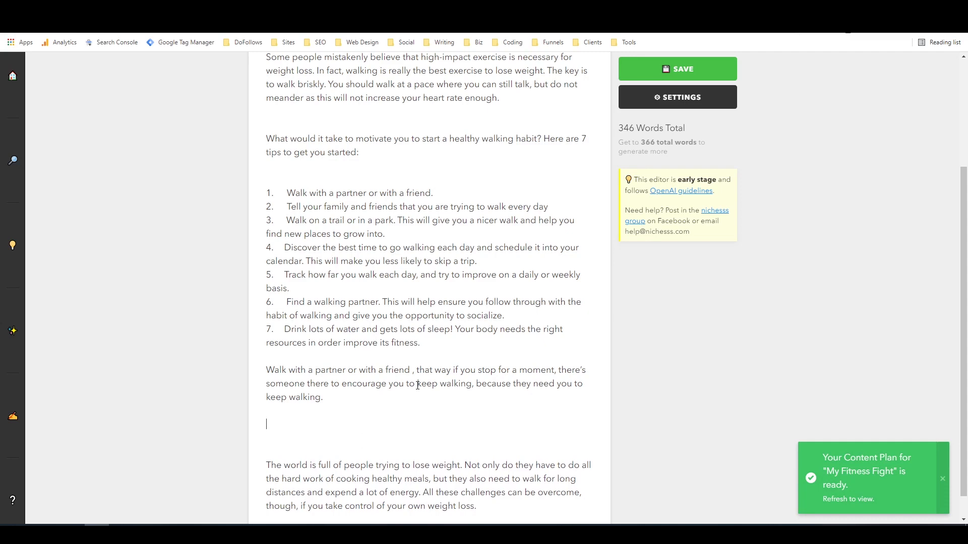
pyautogui.hotkey('ctrl', 'v')
pyautogui.scroll(-4, 421, 359)
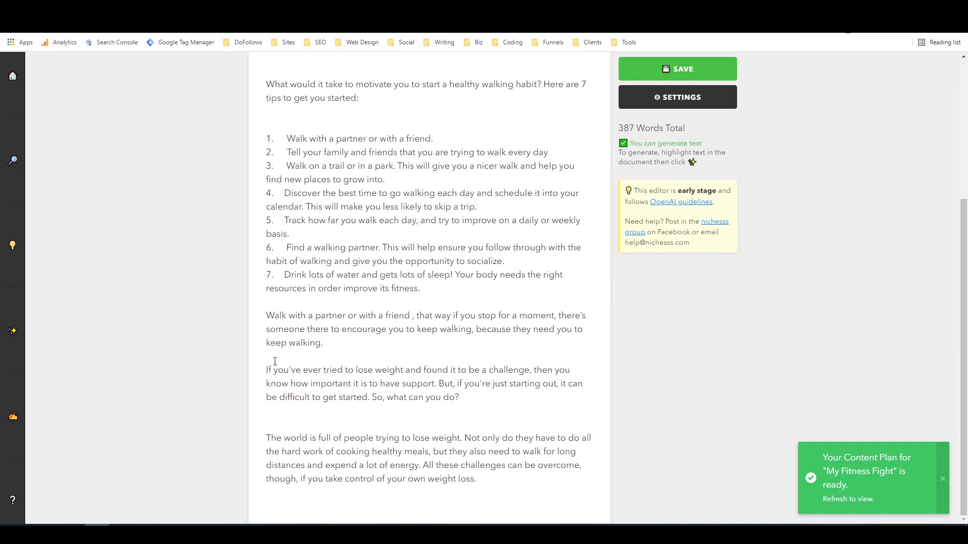
# Step: Copy the second tip, "Tell your family and friends that you are trying to walk every day", as a heading above the pasted paragraph
pyautogui.scroll(1, 345, 335)
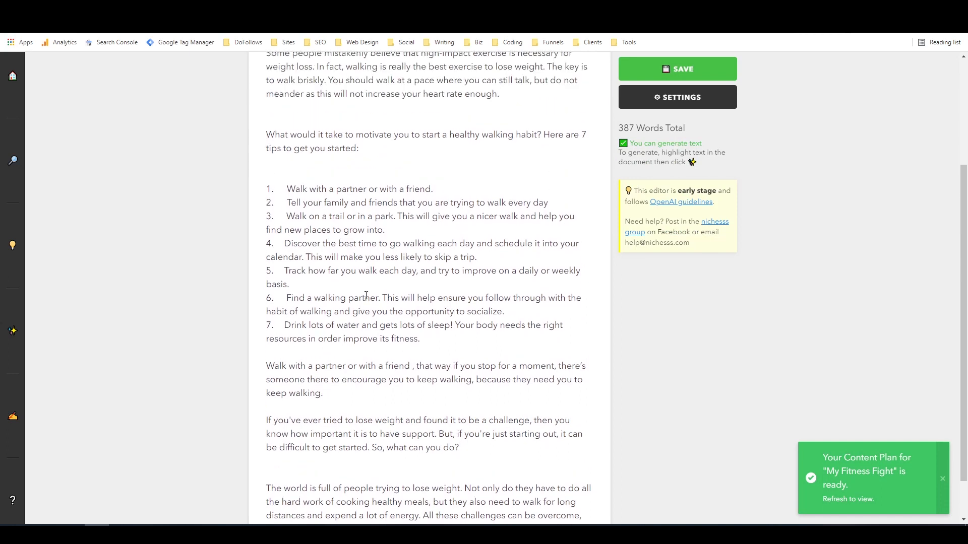
pyautogui.moveTo(288, 203); pyautogui.dragTo(547, 205)
pyautogui.scroll(-1, 365, 293)
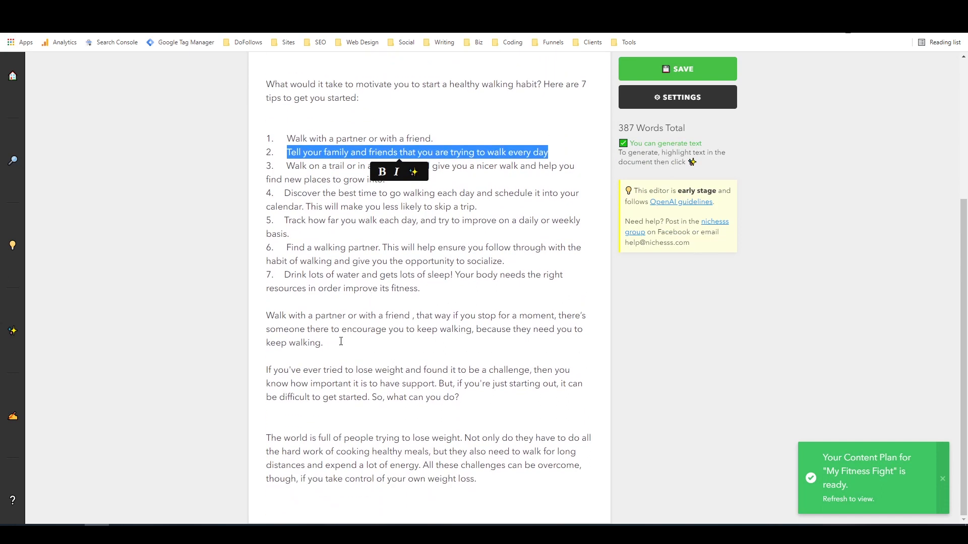
pyautogui.click(286, 360)
pyautogui.press('Return')
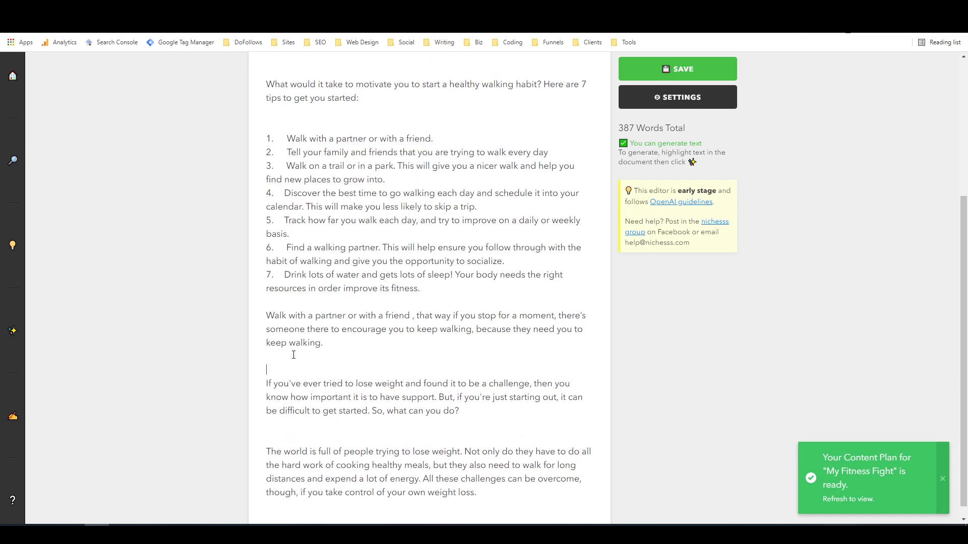
pyautogui.scroll(4, 294, 355)
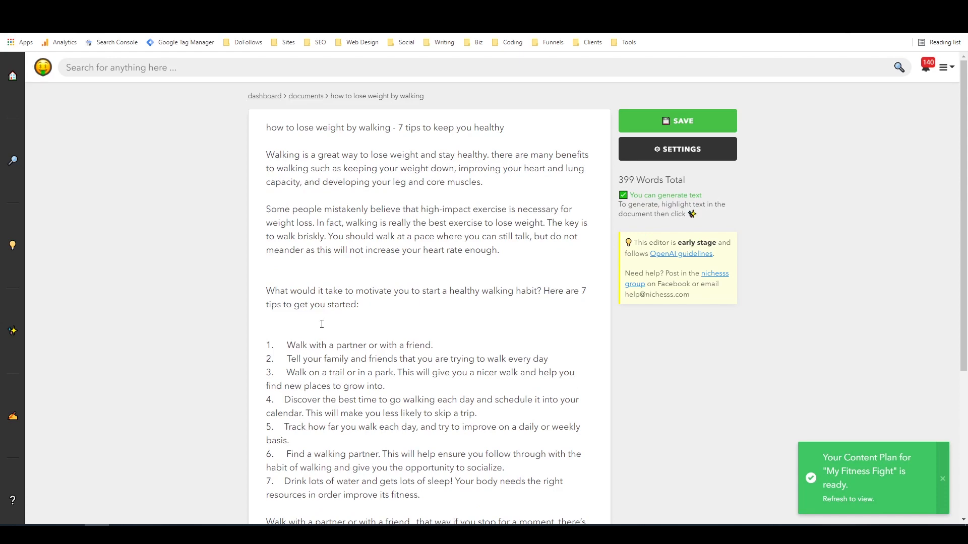
pyautogui.scroll(-4, 342, 308)
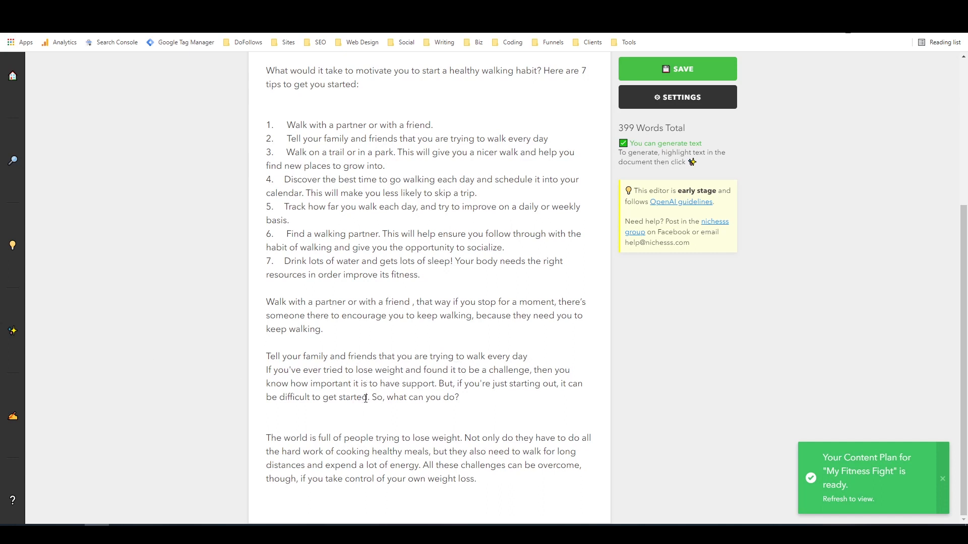
# Step: Try to extend the family-and-friends heading and paragraph with Autocomplete - Generic, and delete the inserted text
pyautogui.moveTo(486, 398); pyautogui.dragTo(255, 359)
pyautogui.click(421, 418)
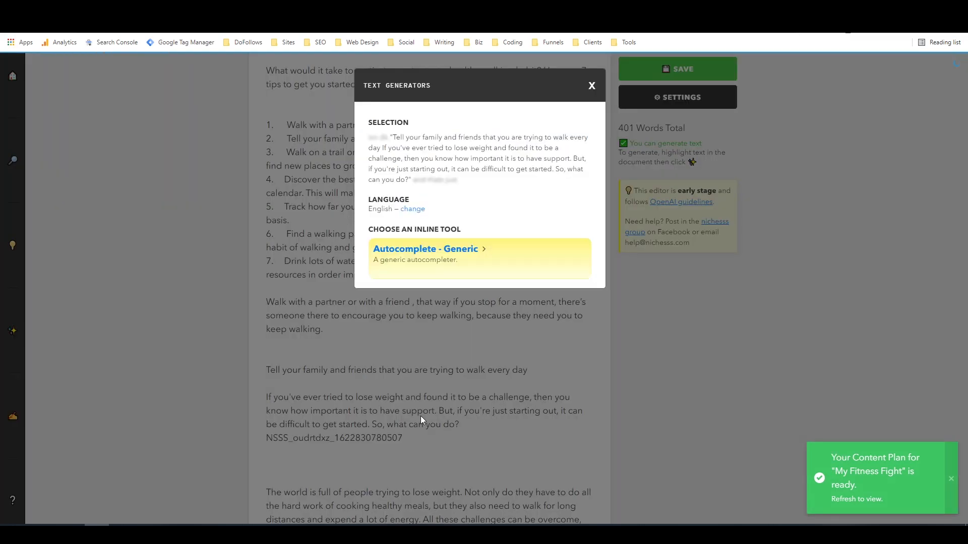
pyautogui.click(440, 259)
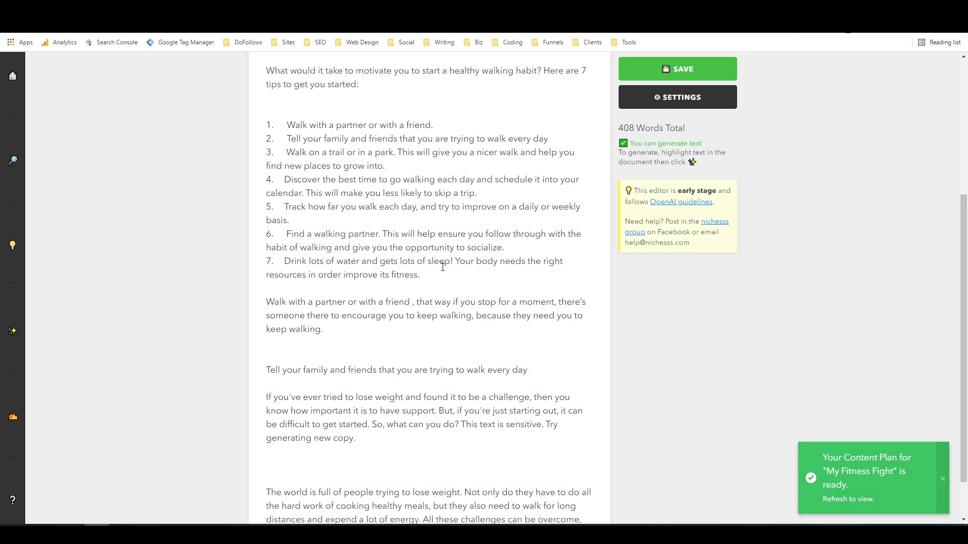
pyautogui.moveTo(458, 425); pyautogui.dragTo(474, 446)
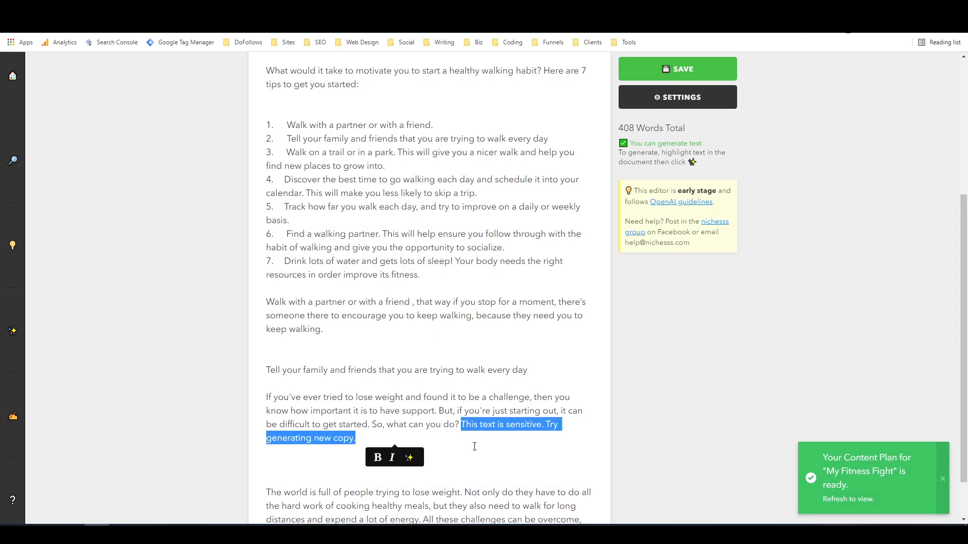
pyautogui.press('BackSpace')
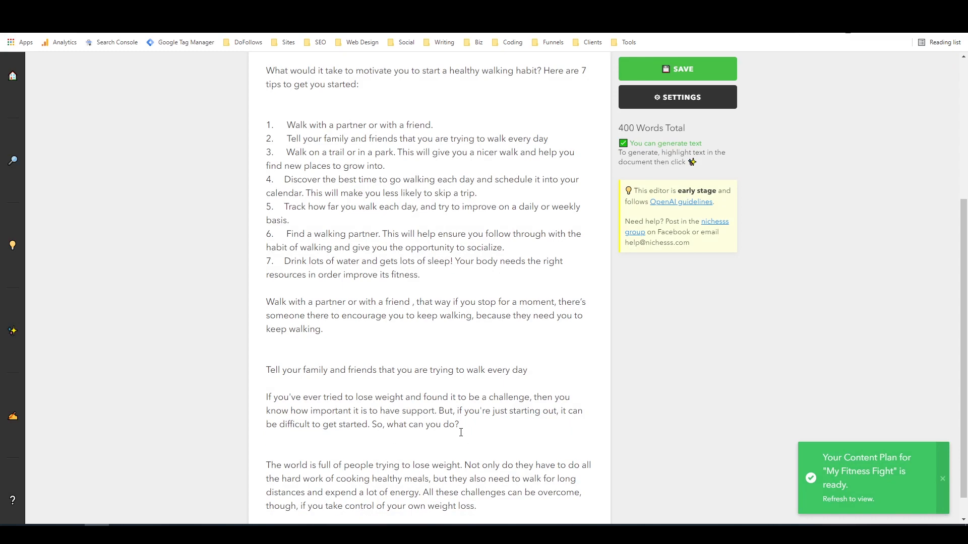
# Step: Run Autocomplete - Generic on the family-and-friends paragraph alone and discard the generated continuation
pyautogui.moveTo(461, 427); pyautogui.dragTo(256, 403)
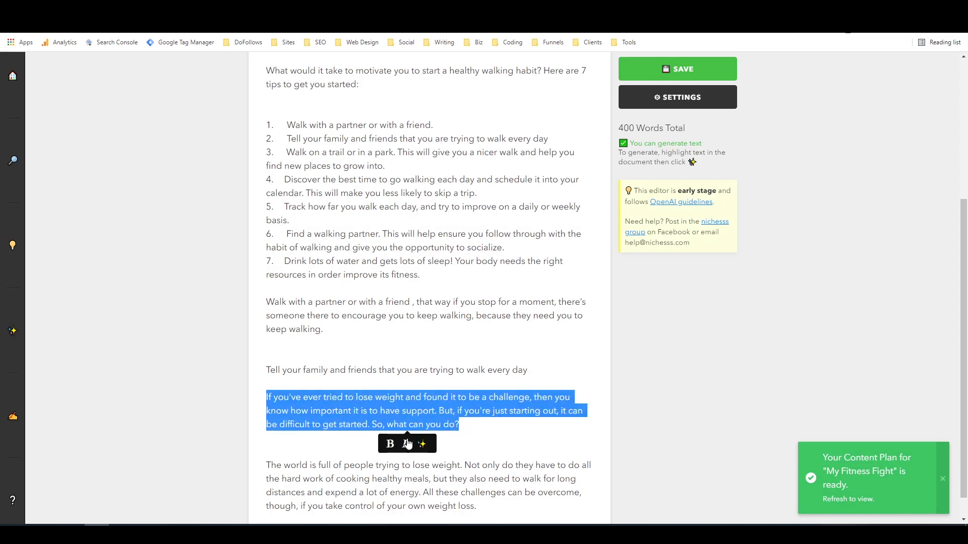
pyautogui.click(423, 443)
pyautogui.click(452, 241)
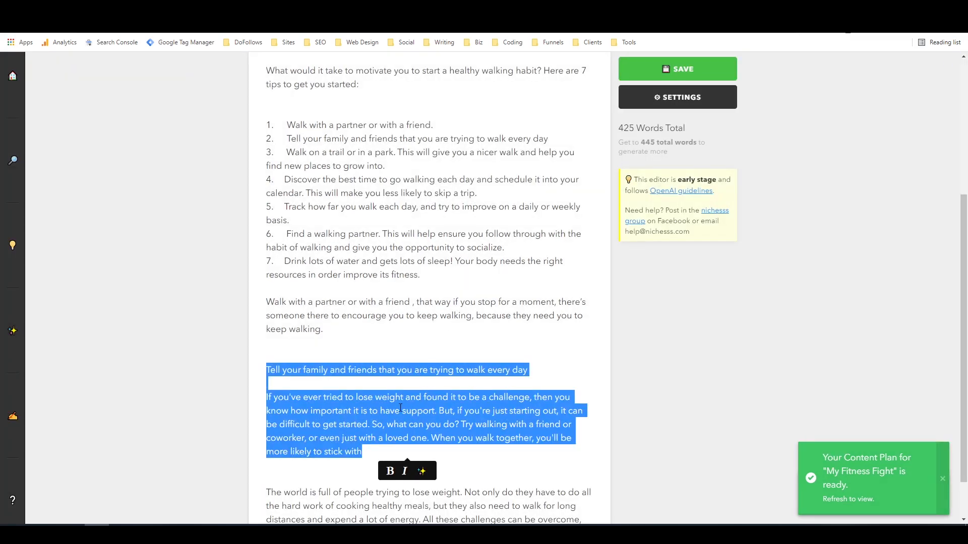
pyautogui.click(356, 424)
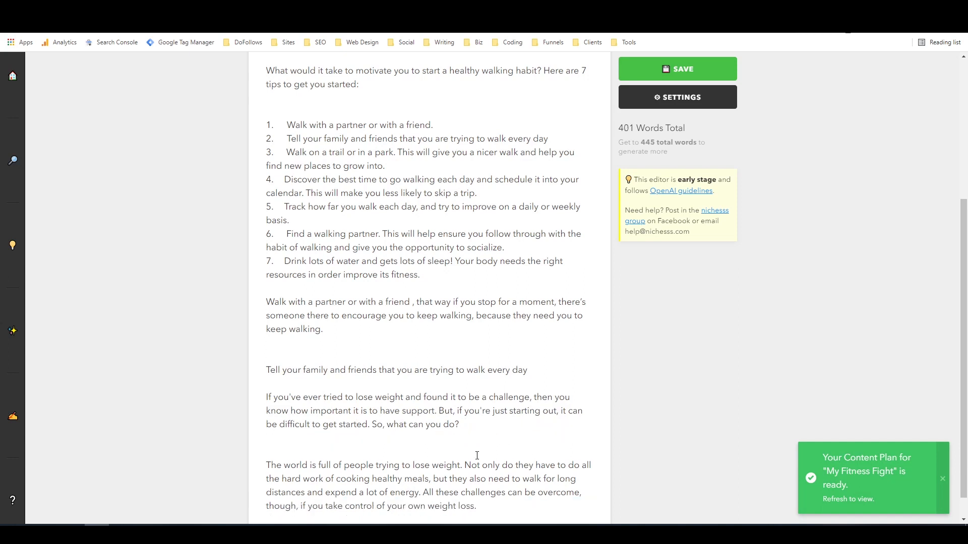
# Step: End the paragraph with "Telling people you care about will help keep you motivated to live up to your own expectations."
pyautogui.write('Telling people you care about will ')
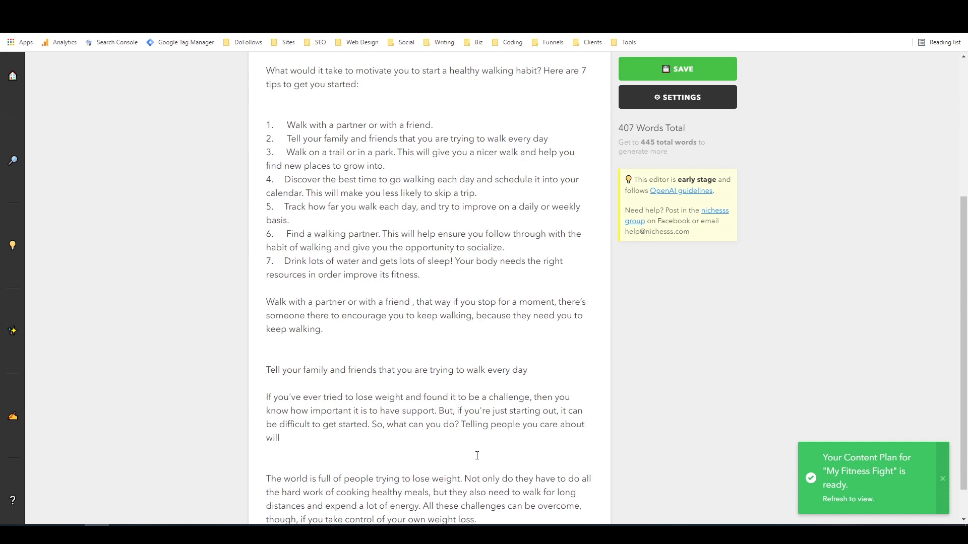
pyautogui.write('help create')
pyautogui.press('BackSpace')
pyautogui.press('BackSpace')
pyautogui.press('BackSpace')
pyautogui.press('BackSpace')
pyautogui.press('BackSpace')
pyautogui.press('BackSpace')
pyautogui.write('keep you mto')
pyautogui.press('BackSpace')
pyautogui.press('BackSpace')
pyautogui.write('otivated to ')
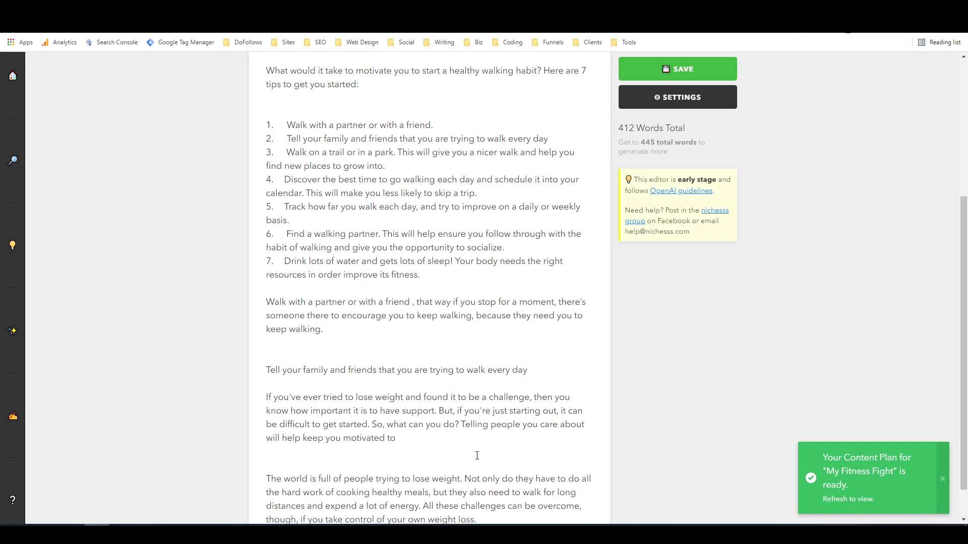
pyautogui.write('live up to your own expectations.')
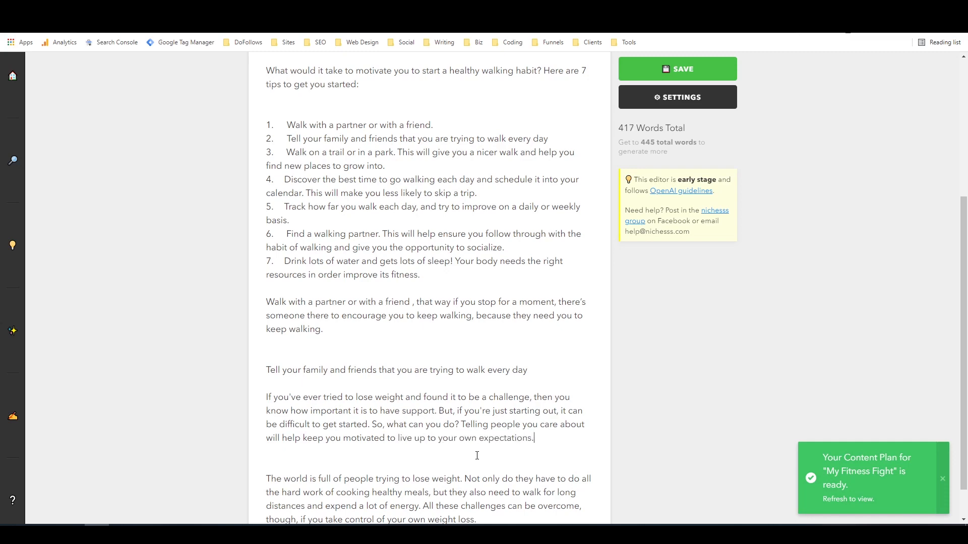
# Step: Review the article, and look through the title ideas and blog post intros in the My Fitness Fight content plan
pyautogui.scroll(-1, 477, 455)
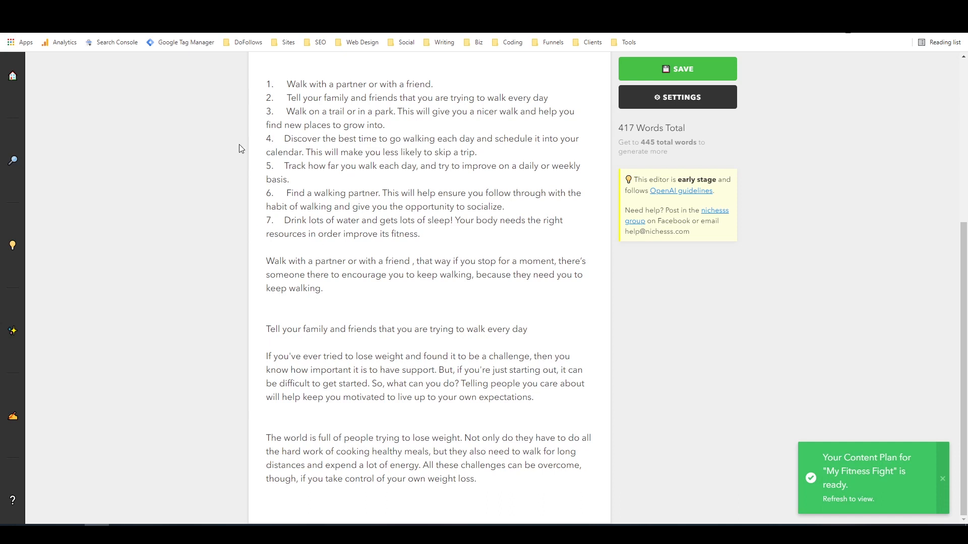
pyautogui.scroll(5, 240, 146)
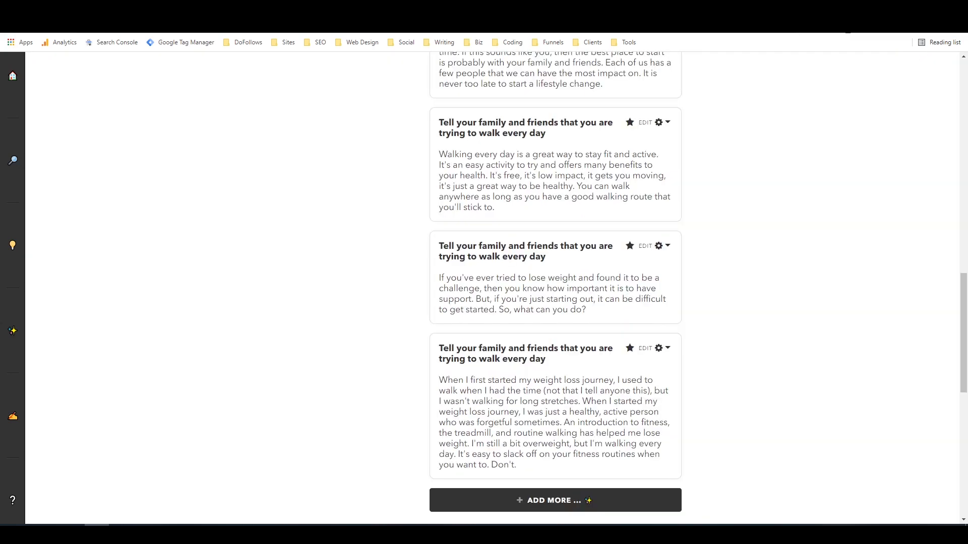
pyautogui.scroll(10, 662, 312)
pyautogui.scroll(8, 662, 312)
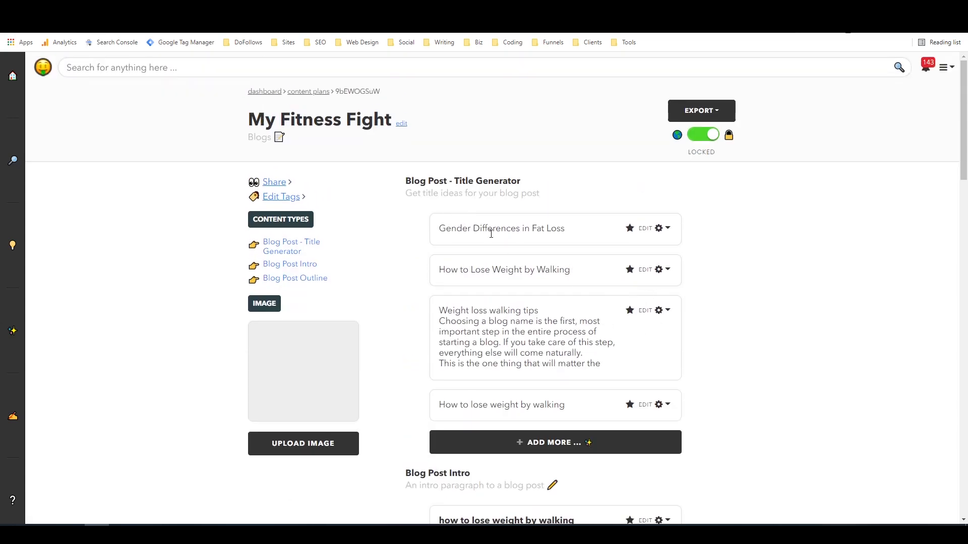
pyautogui.scroll(-1, 464, 235)
pyautogui.scroll(-4, 466, 230)
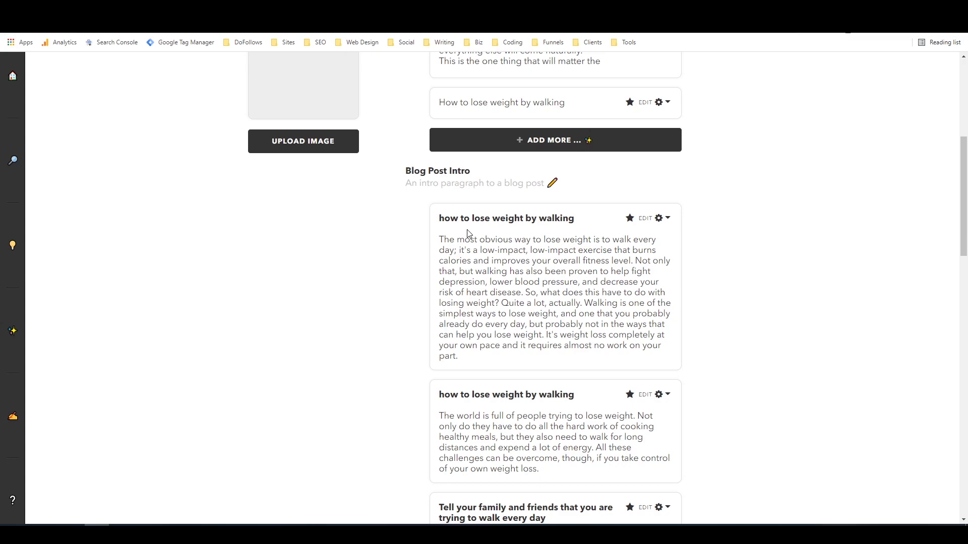
pyautogui.scroll(-3, 540, 274)
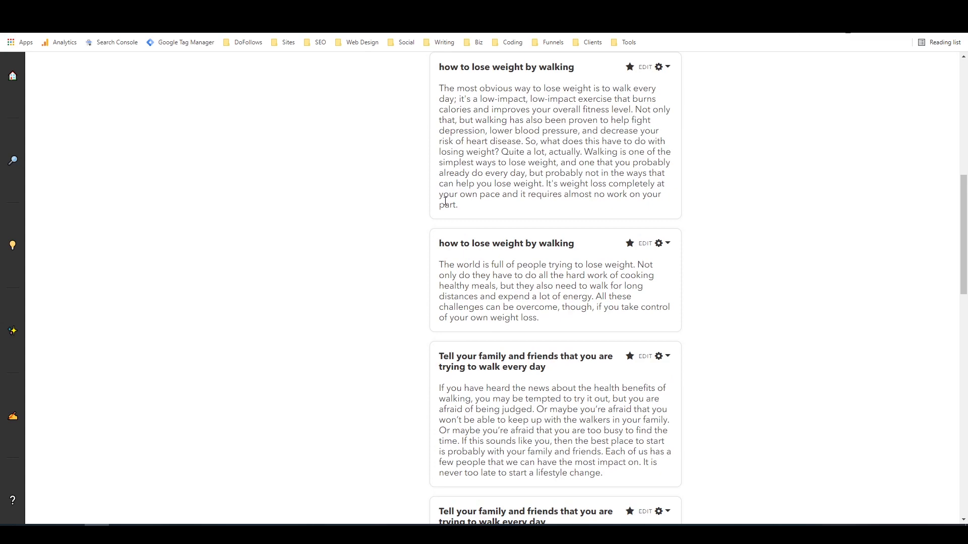
# Step: Return to the article, view the text generators for its opening paragraph, close them, and look over the text
pyautogui.click(272, 8)
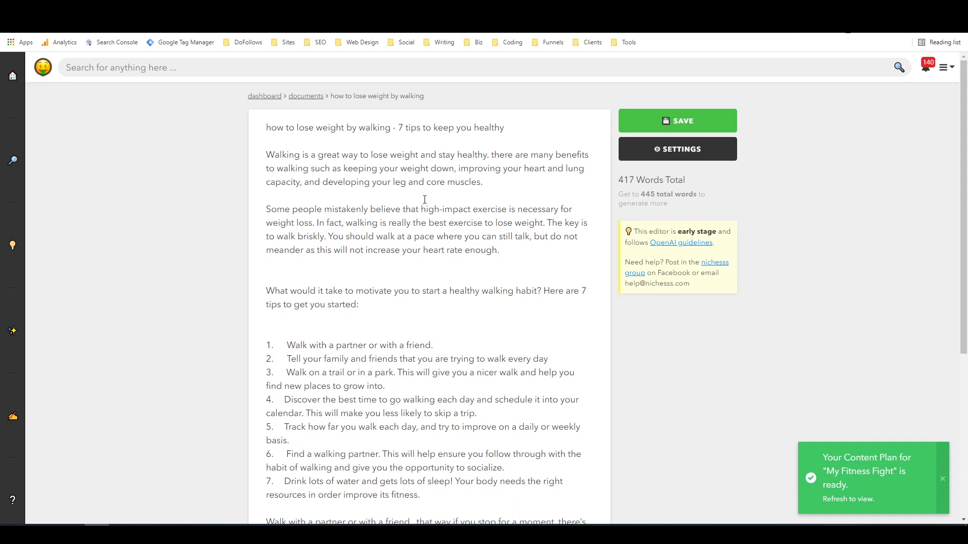
pyautogui.moveTo(485, 182); pyautogui.dragTo(268, 141)
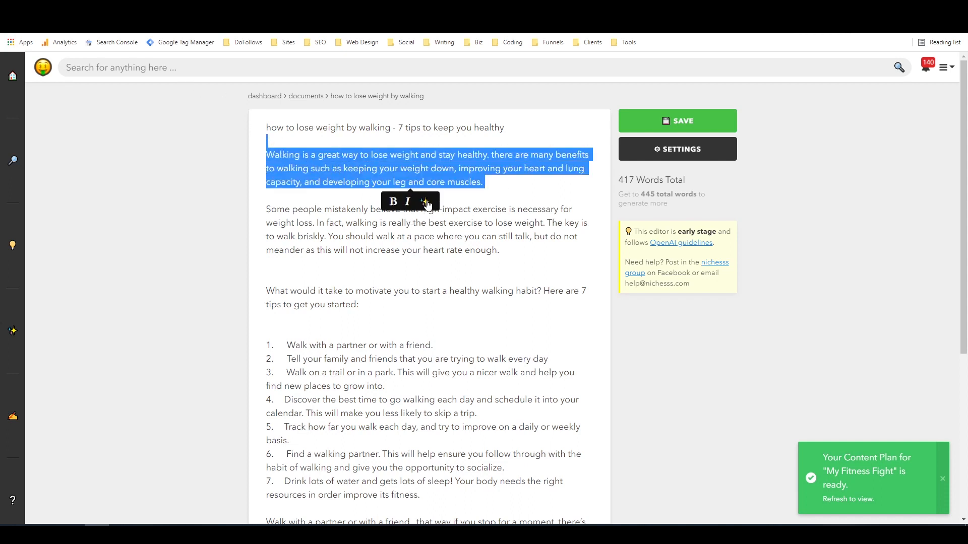
pyautogui.click(427, 202)
pyautogui.click(590, 86)
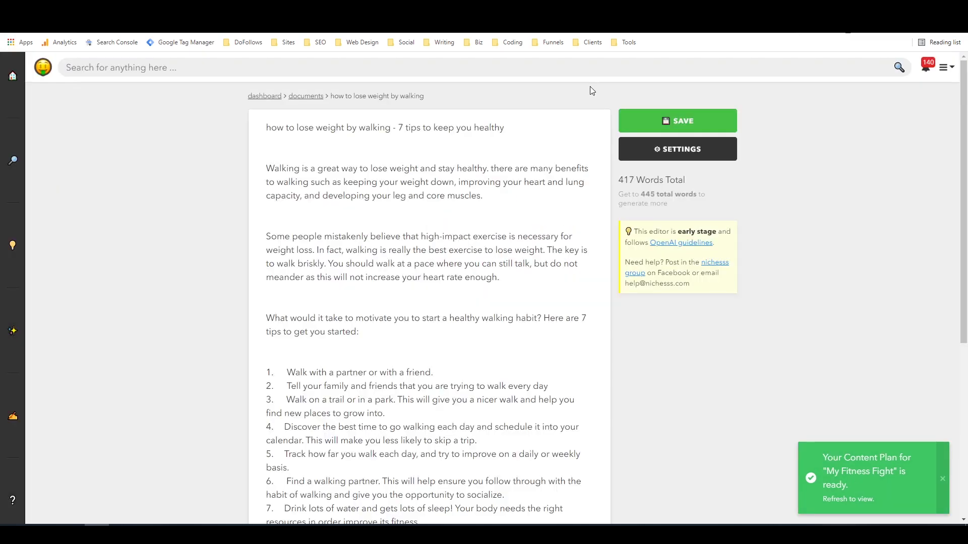
pyautogui.moveTo(488, 199); pyautogui.dragTo(262, 183)
pyautogui.scroll(-4, 510, 195)
pyautogui.scroll(4, 510, 196)
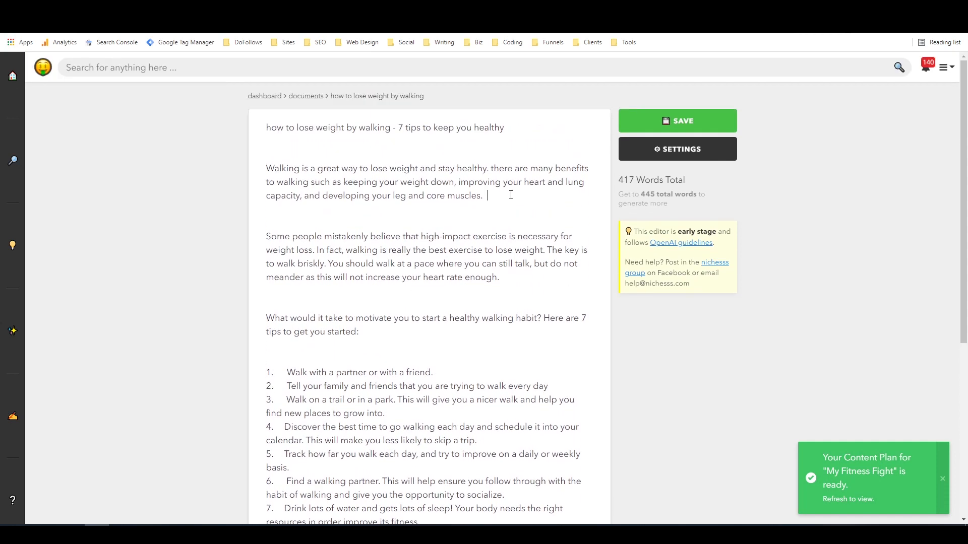